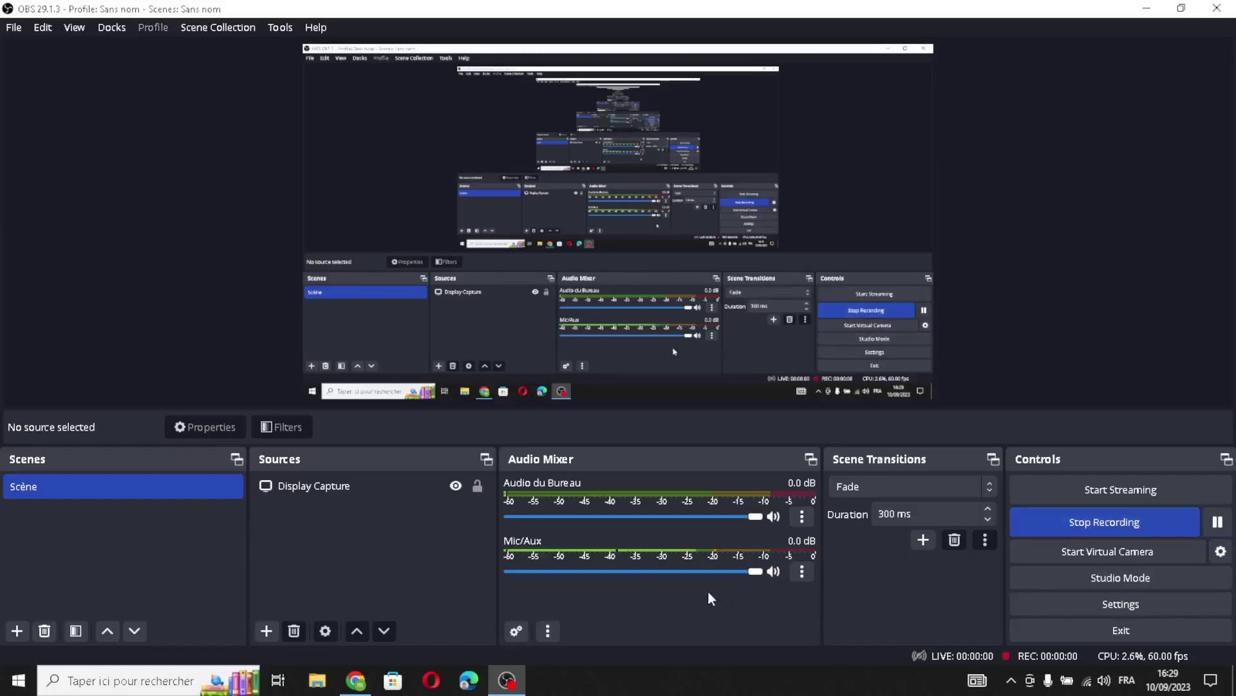
Step: Start the OBS Studio screen recording and bring Chrome forward
left_click(359, 681)
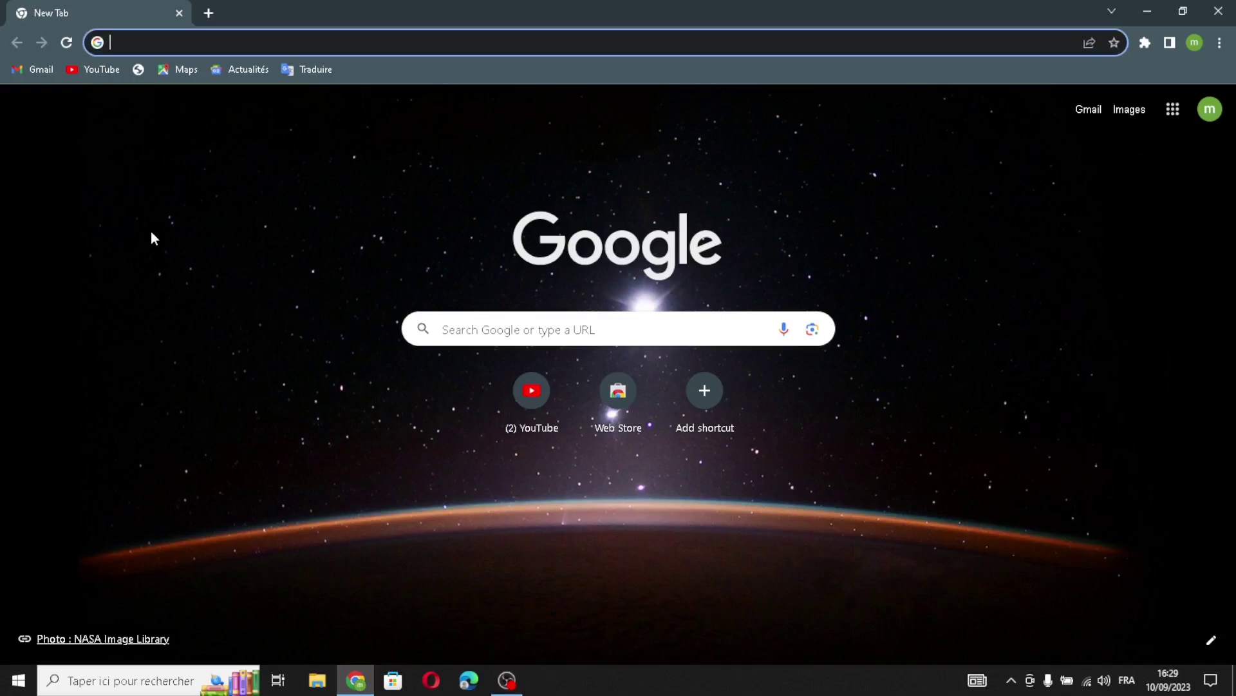
Step: Search Google for 'shopify' and open the sponsored Shopify $1/month free-trial page
type("s")
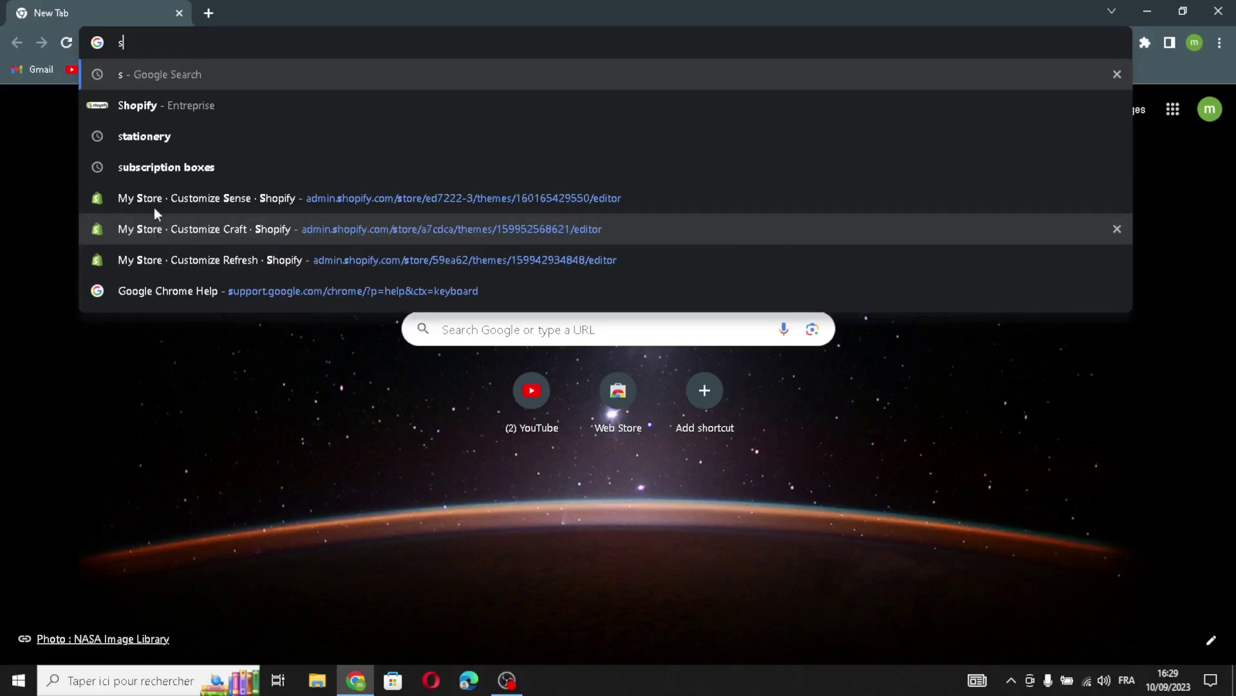
left_click(171, 110)
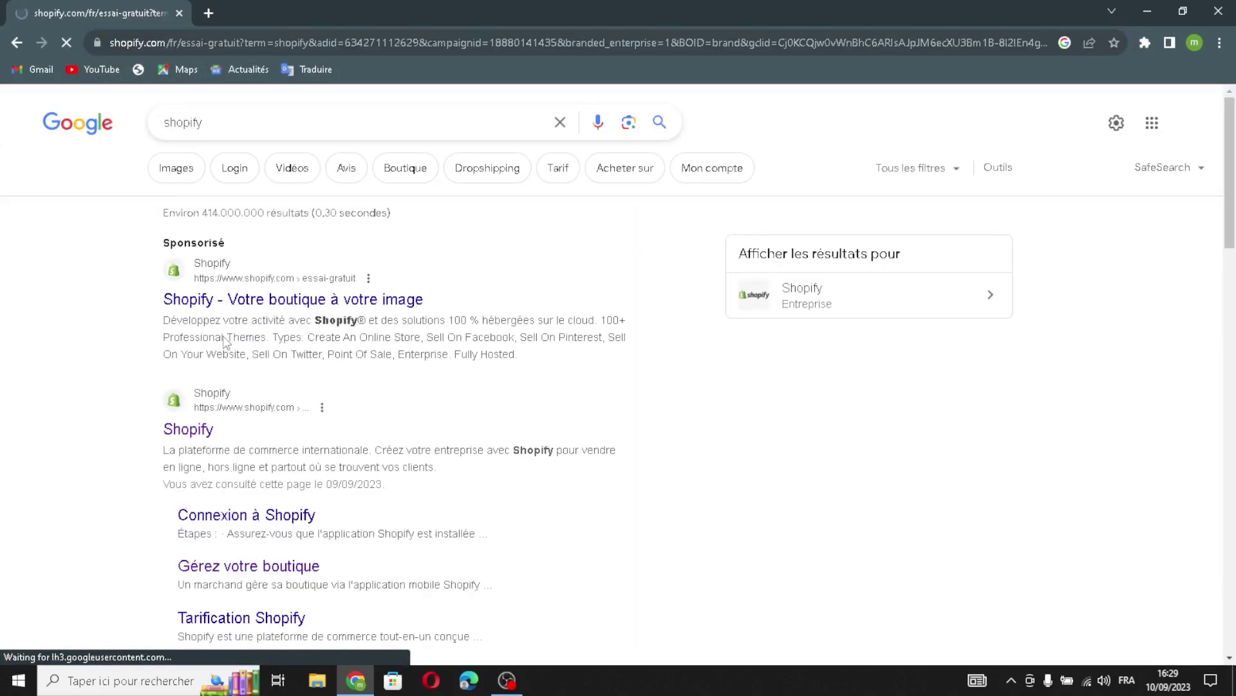
key("alt+Left")
left_click(271, 307)
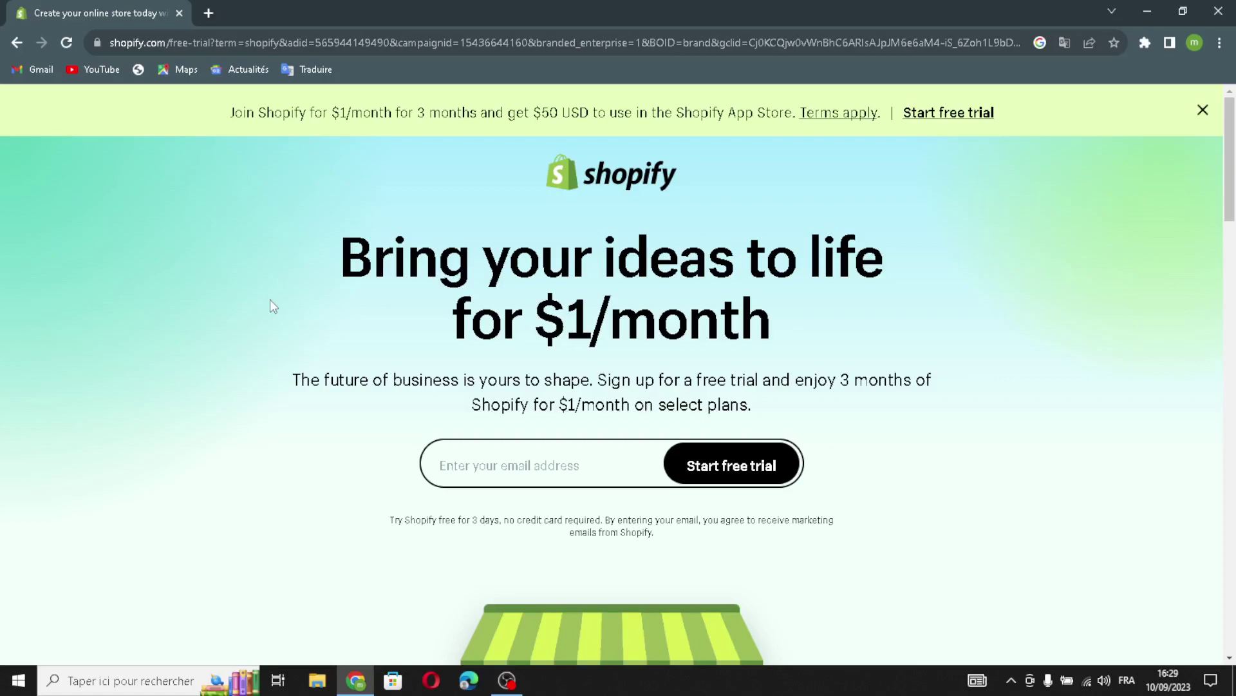
Step: Autofill the saved account e-mail and start the Shopify free trial
left_click(539, 478)
left_click(574, 509)
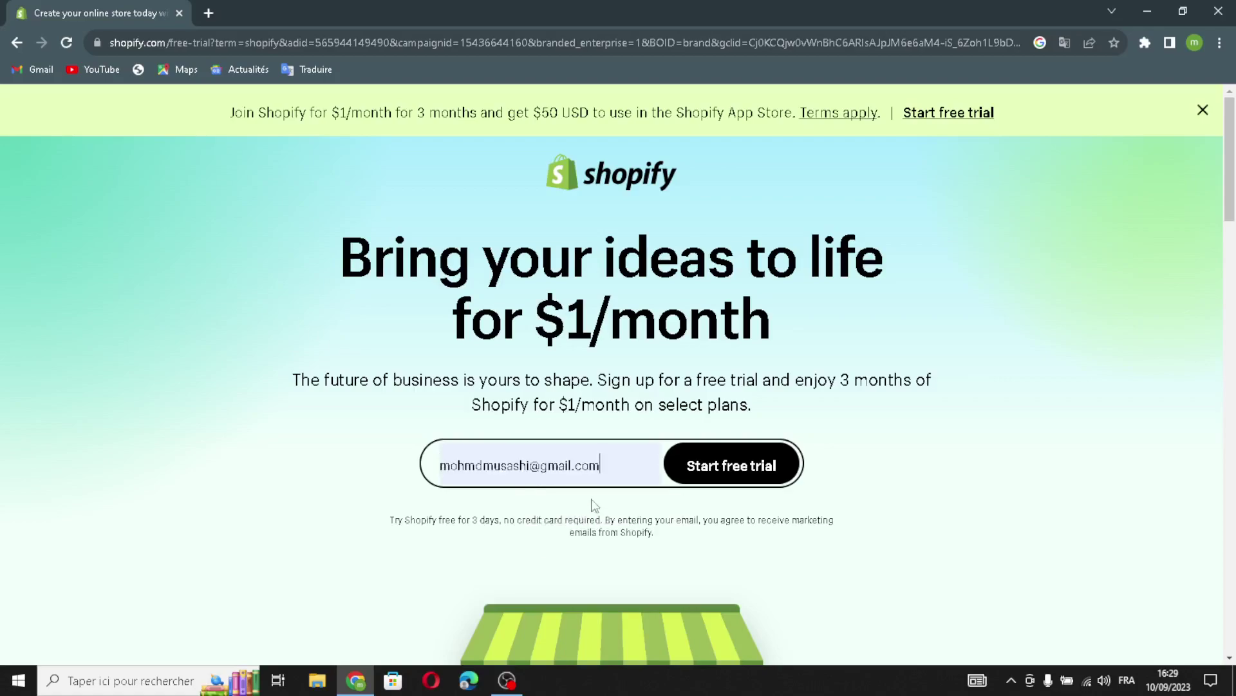
left_click(681, 477)
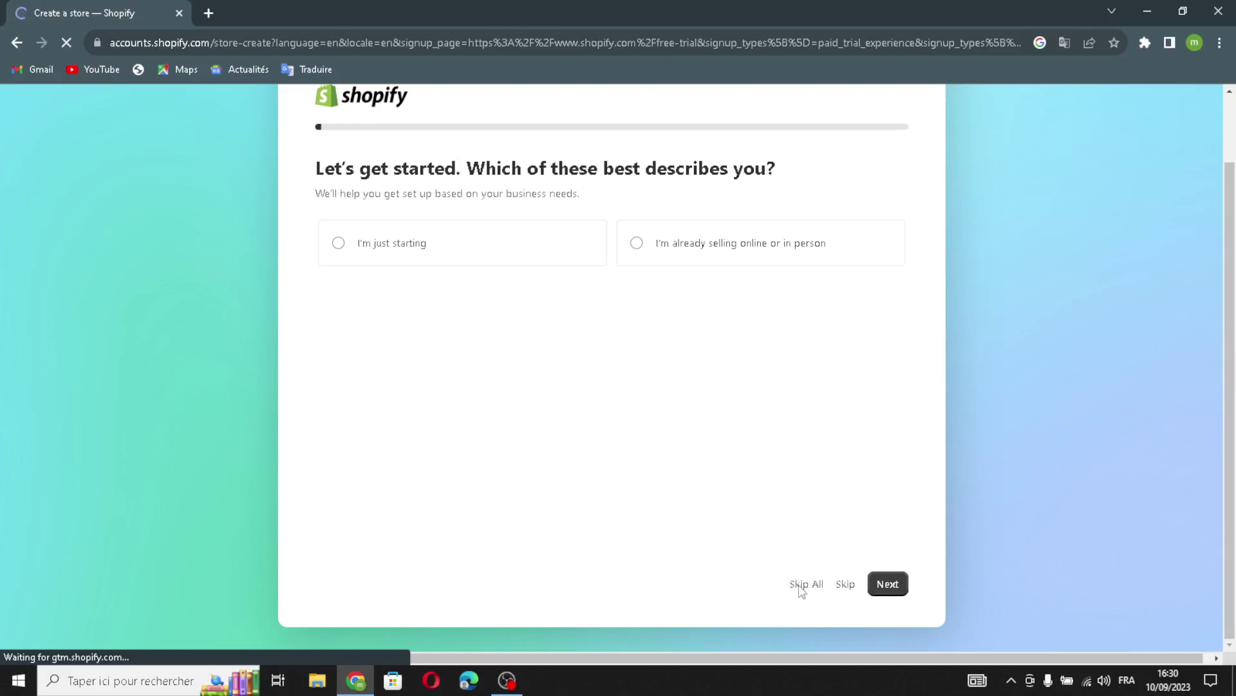
Step: Skip the onboarding questions, keep Morocco as location, and continue with the existing account
left_click(799, 584)
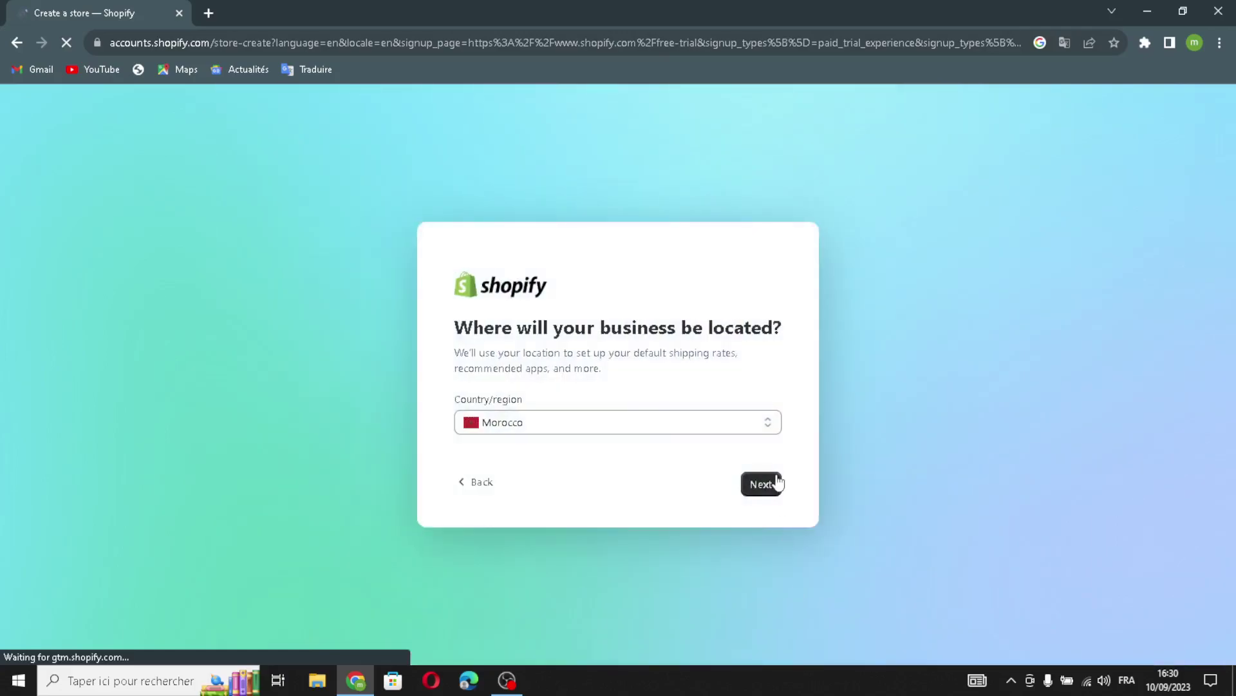
left_click(776, 481)
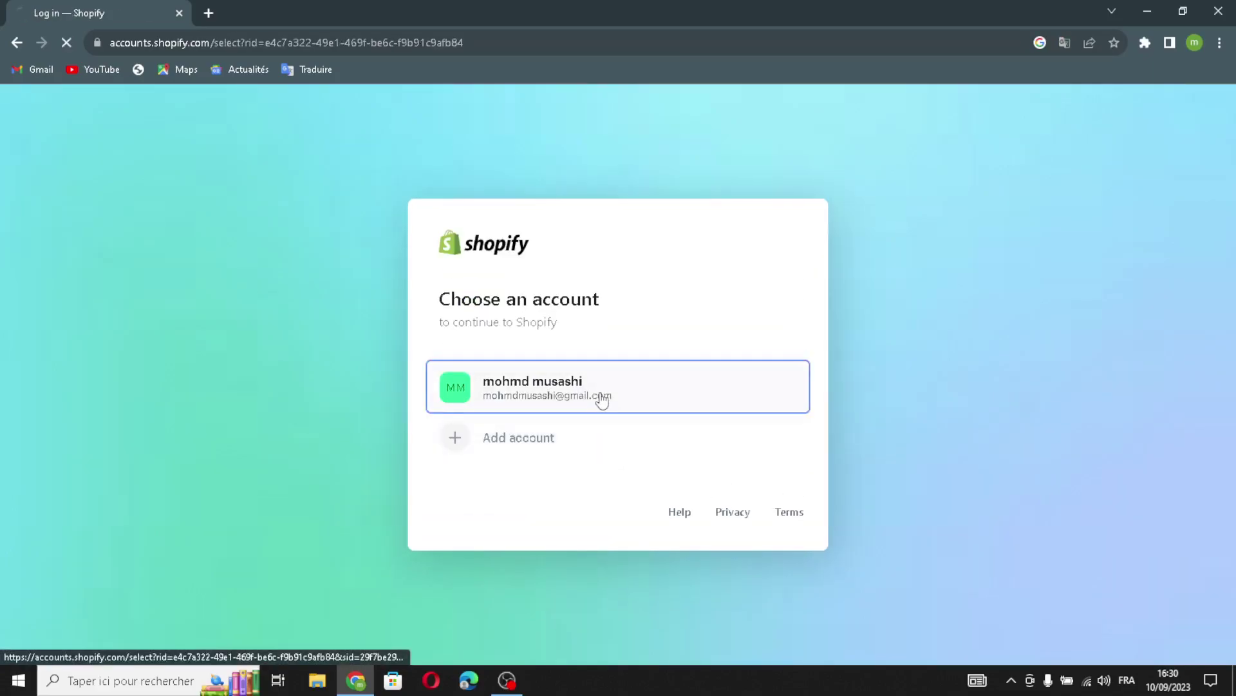
left_click(603, 398)
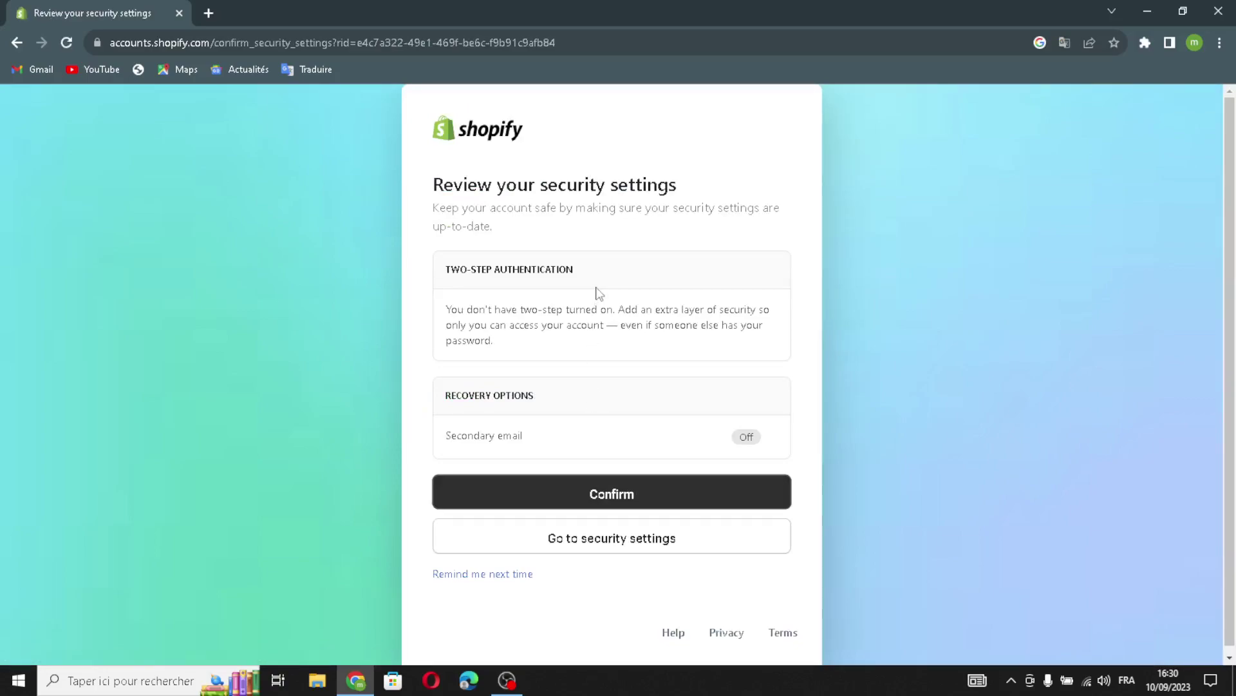
left_click(601, 493)
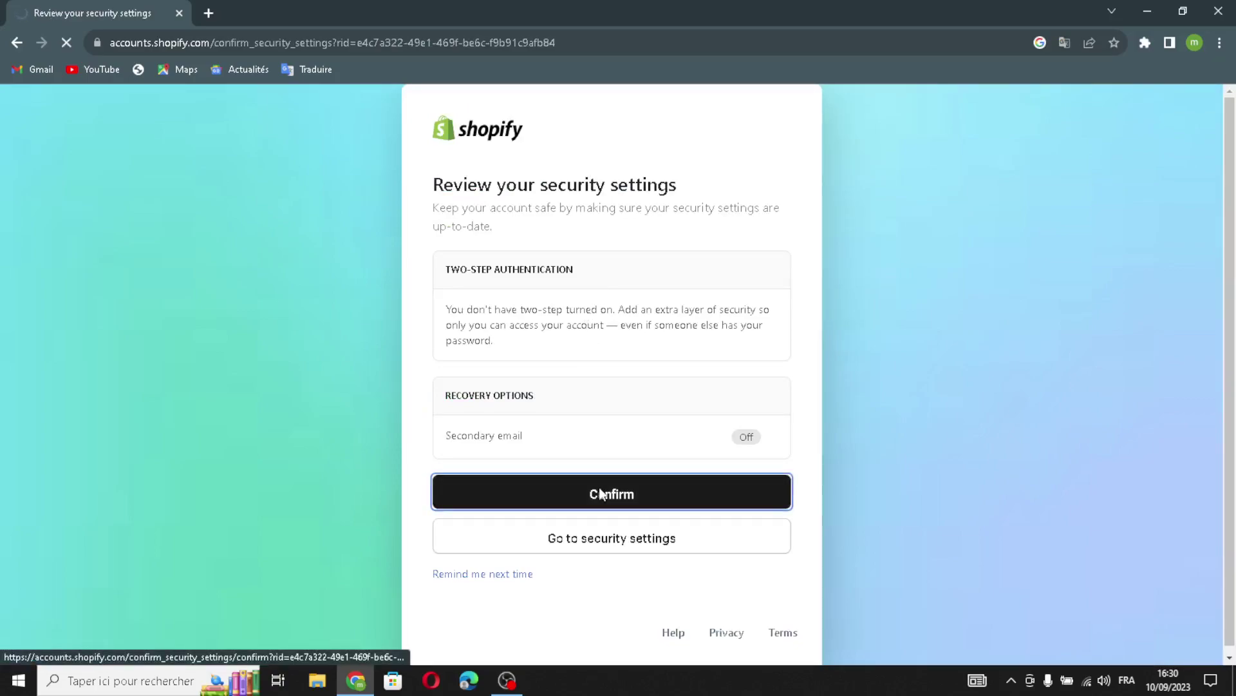
left_click(508, 377)
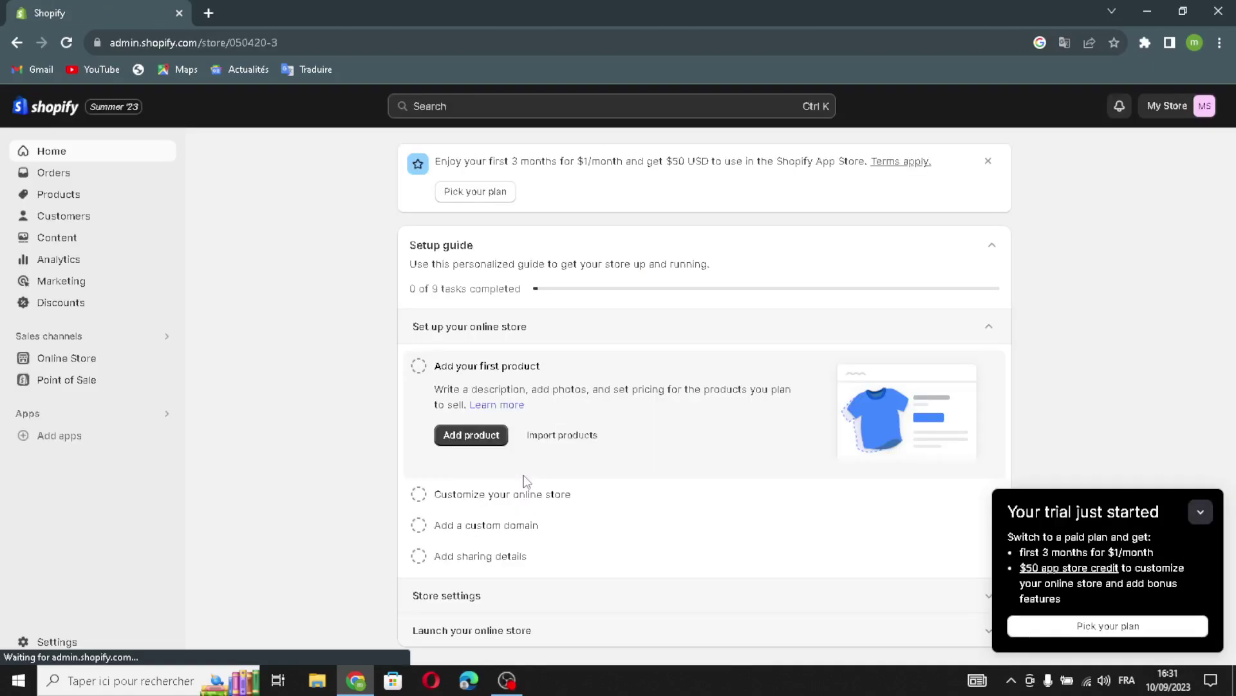
Step: Add the free Craft theme from Online Store themes and publish it, replacing Dawn
left_click(1201, 511)
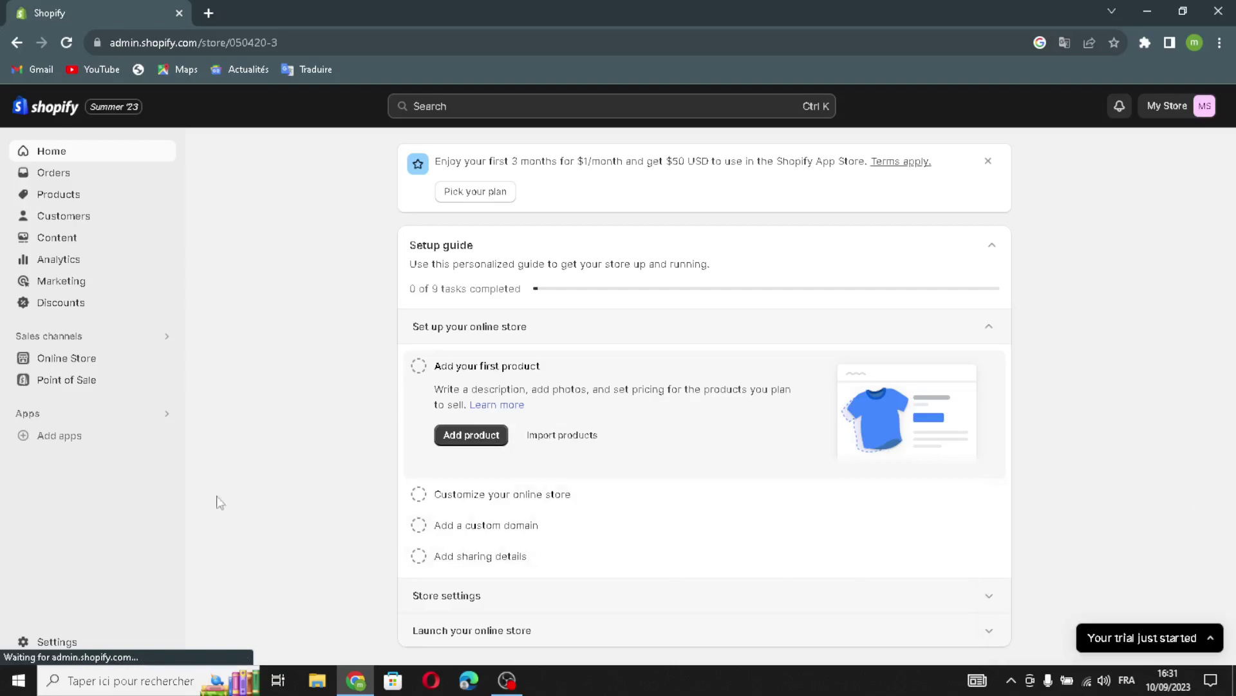
left_click(105, 364)
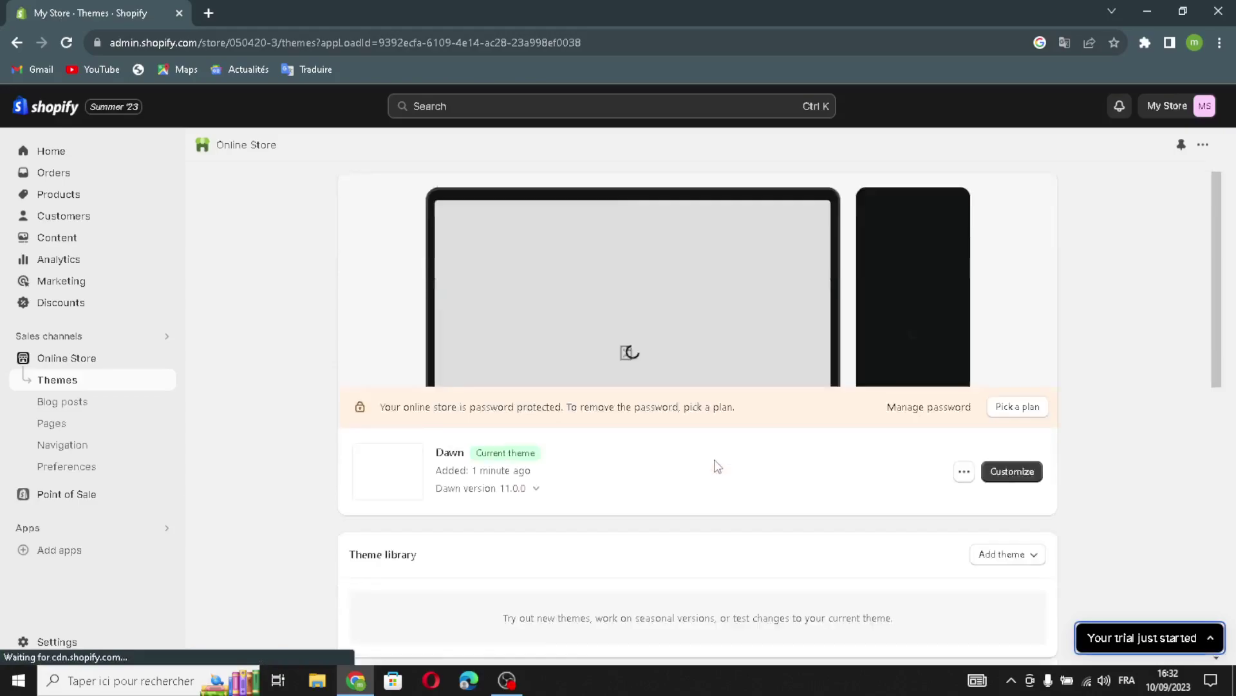
scroll(702, 457, "down", 5)
scroll(732, 514, "down", 3)
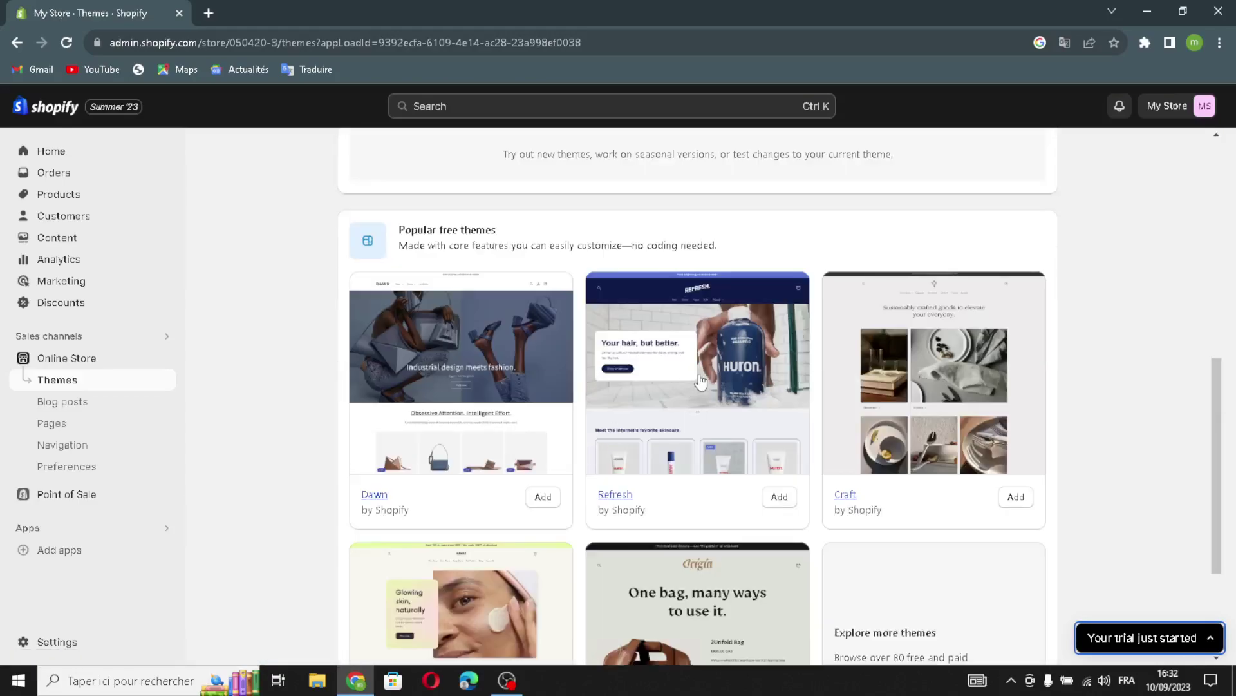
scroll(804, 323, "down", 3)
left_click(1016, 300)
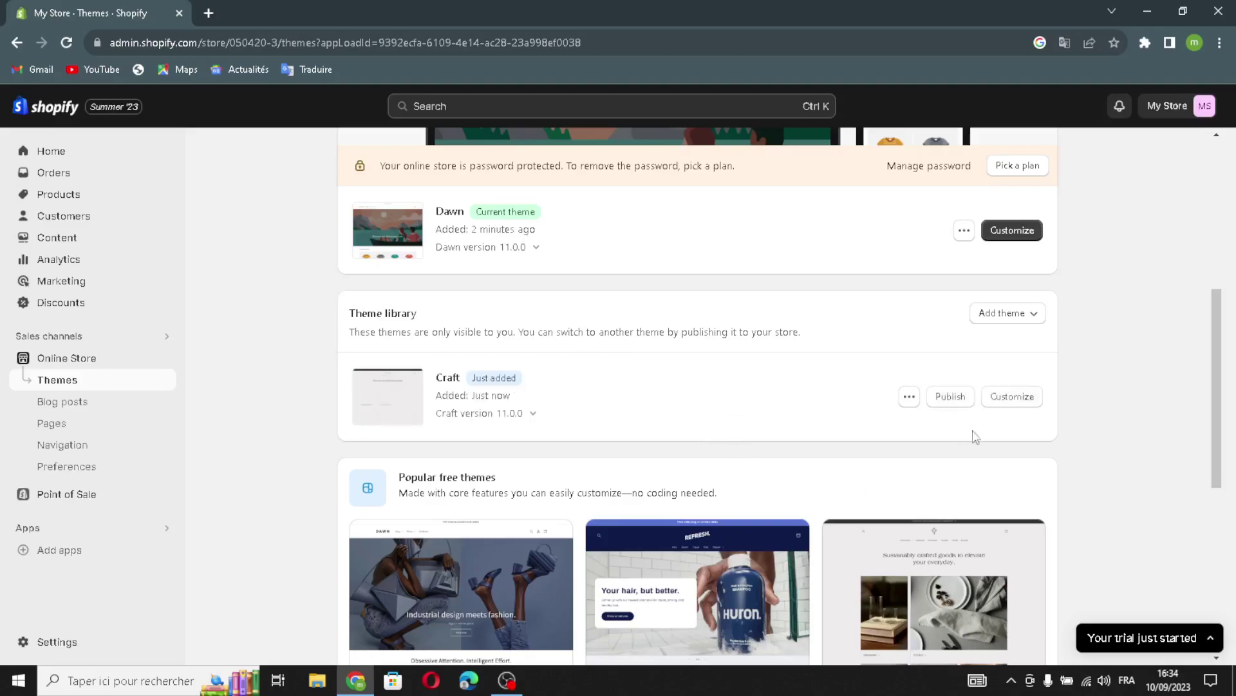
left_click(951, 396)
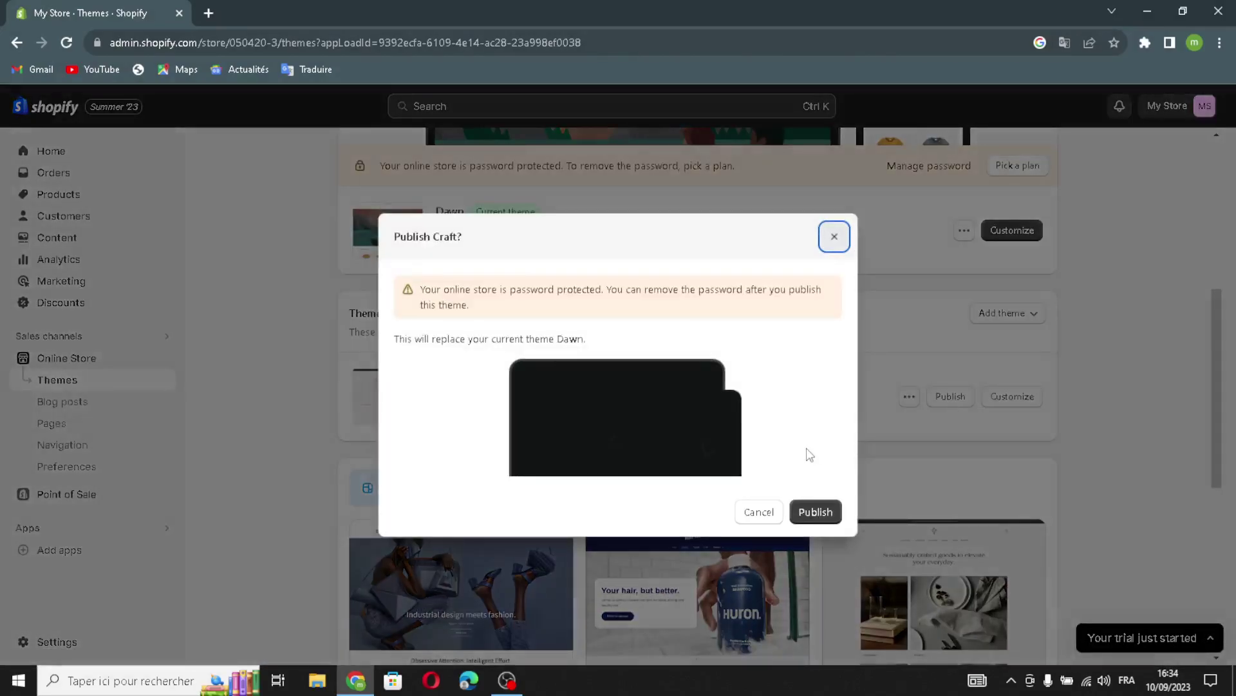
left_click(806, 512)
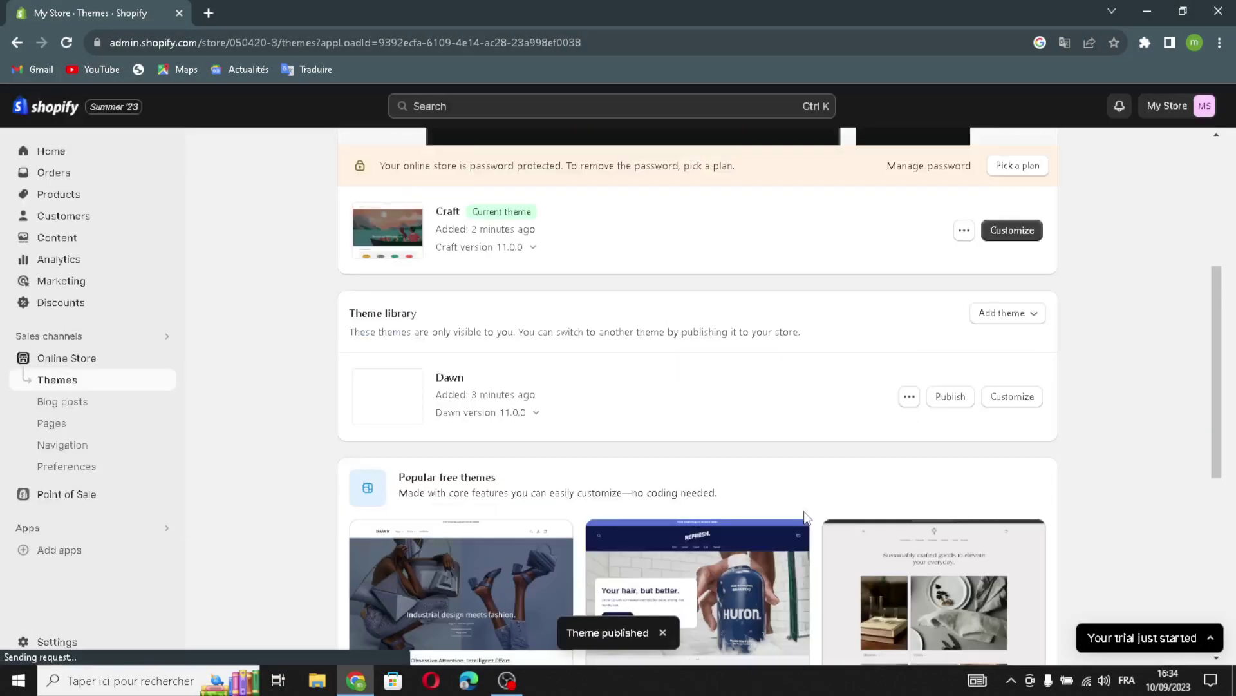
Step: Customize Craft and preview its Home page at mobile, full-screen, then desktop size
left_click(1010, 239)
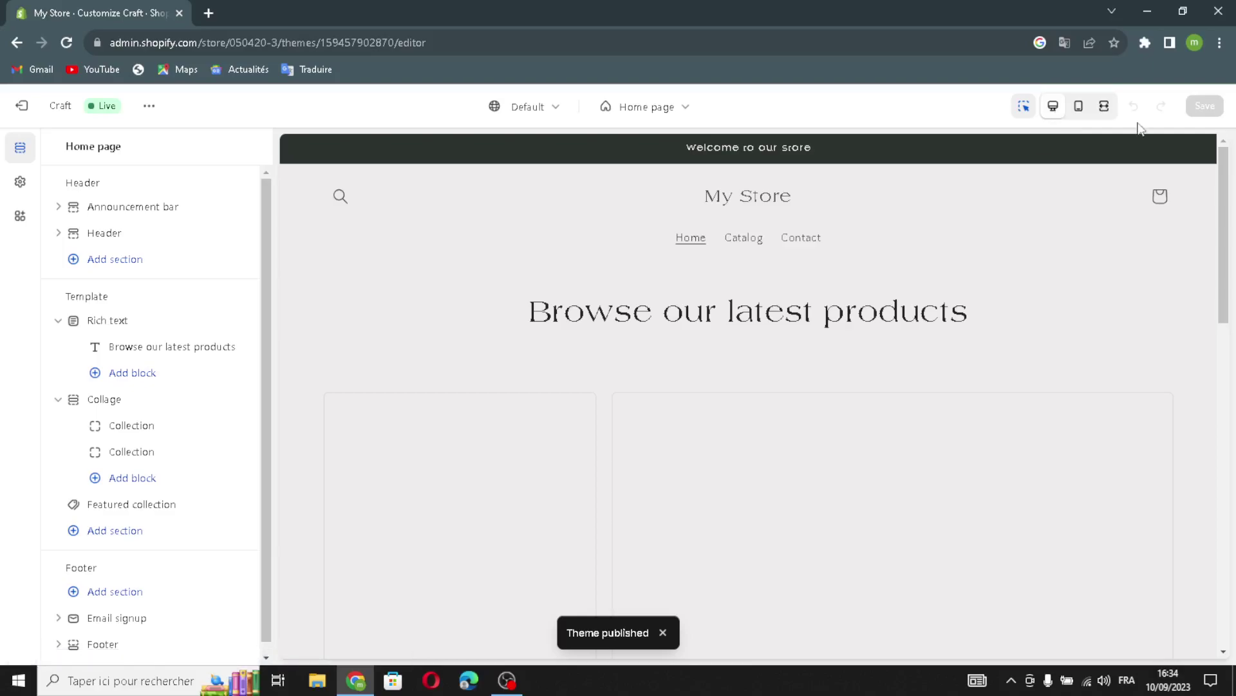
left_click(1080, 108)
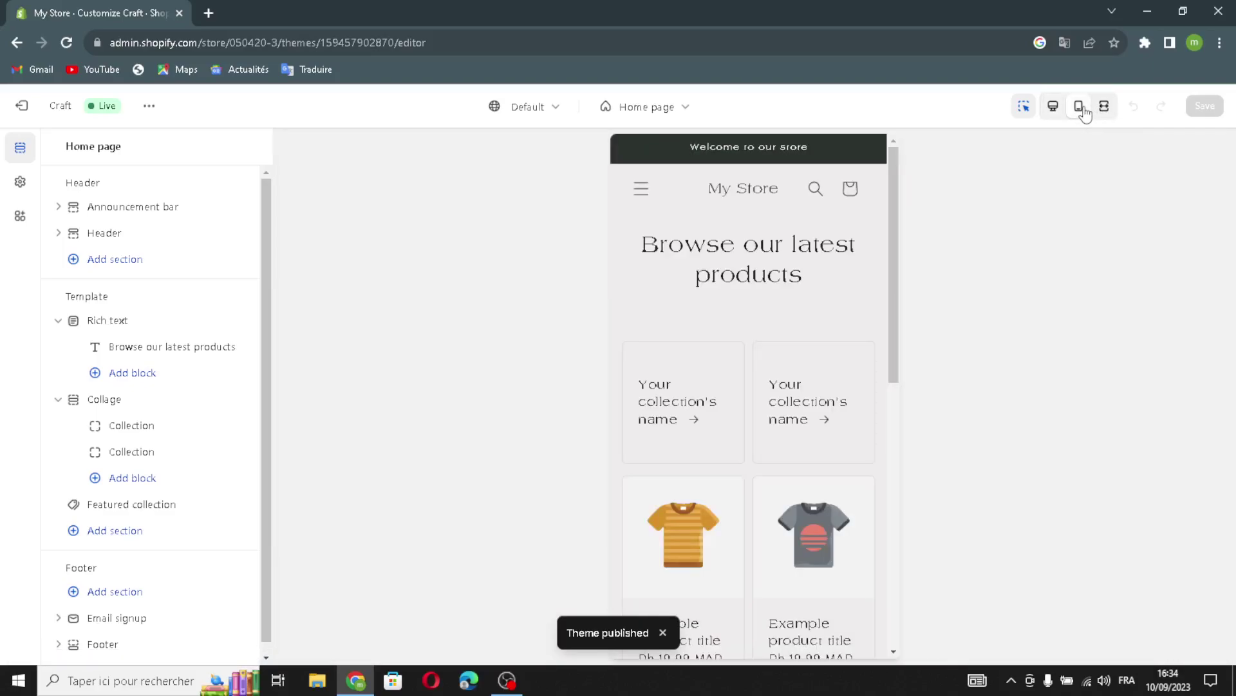
left_click(1104, 107)
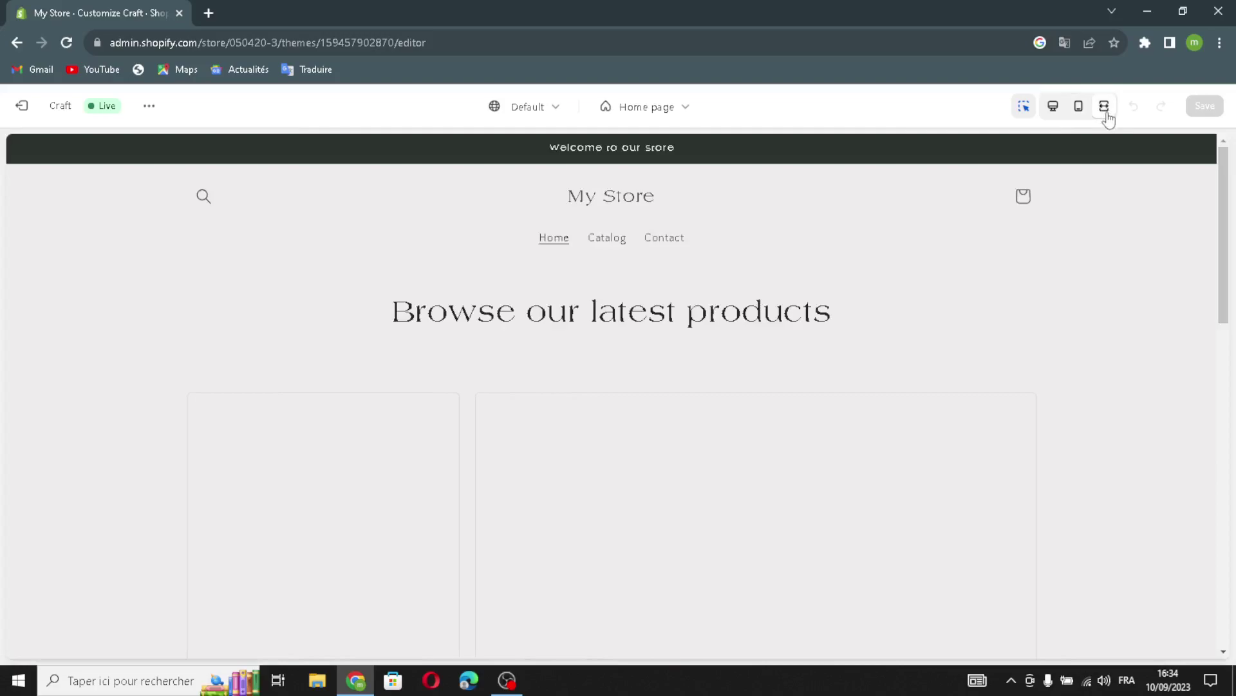
left_click(1053, 109)
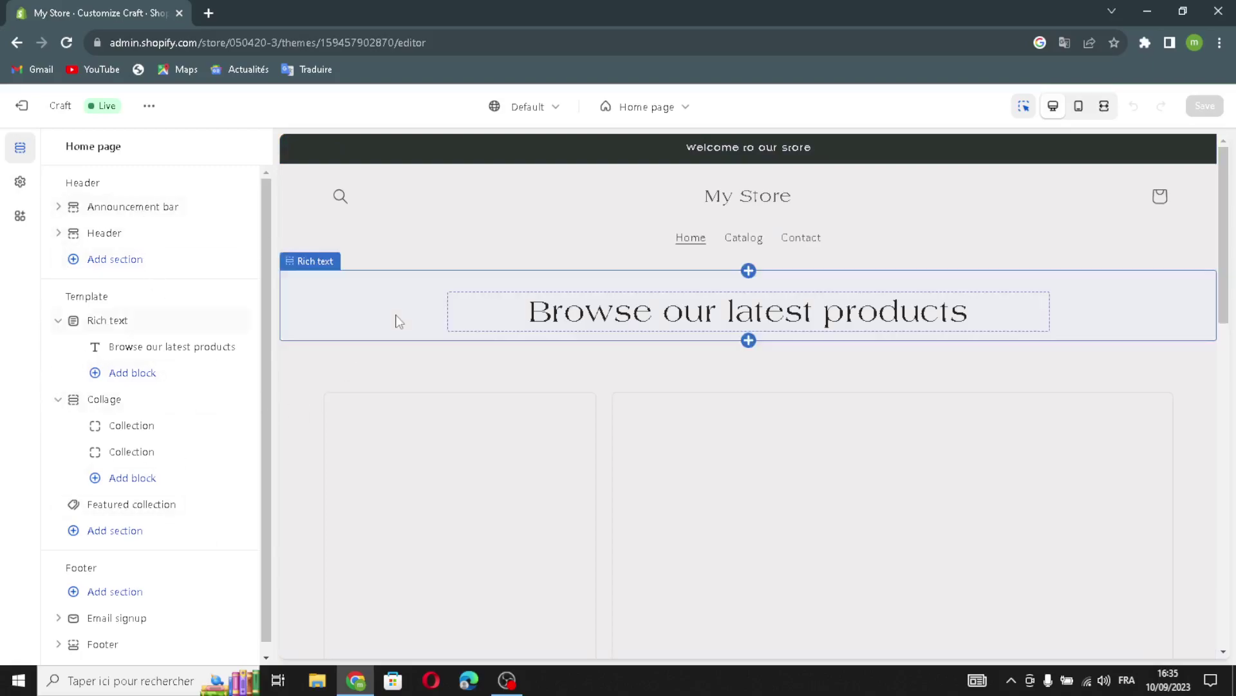
Step: Give the announcement bar Scheme 3, social icons, auto-rotation, and country/region and language selectors
left_click(103, 207)
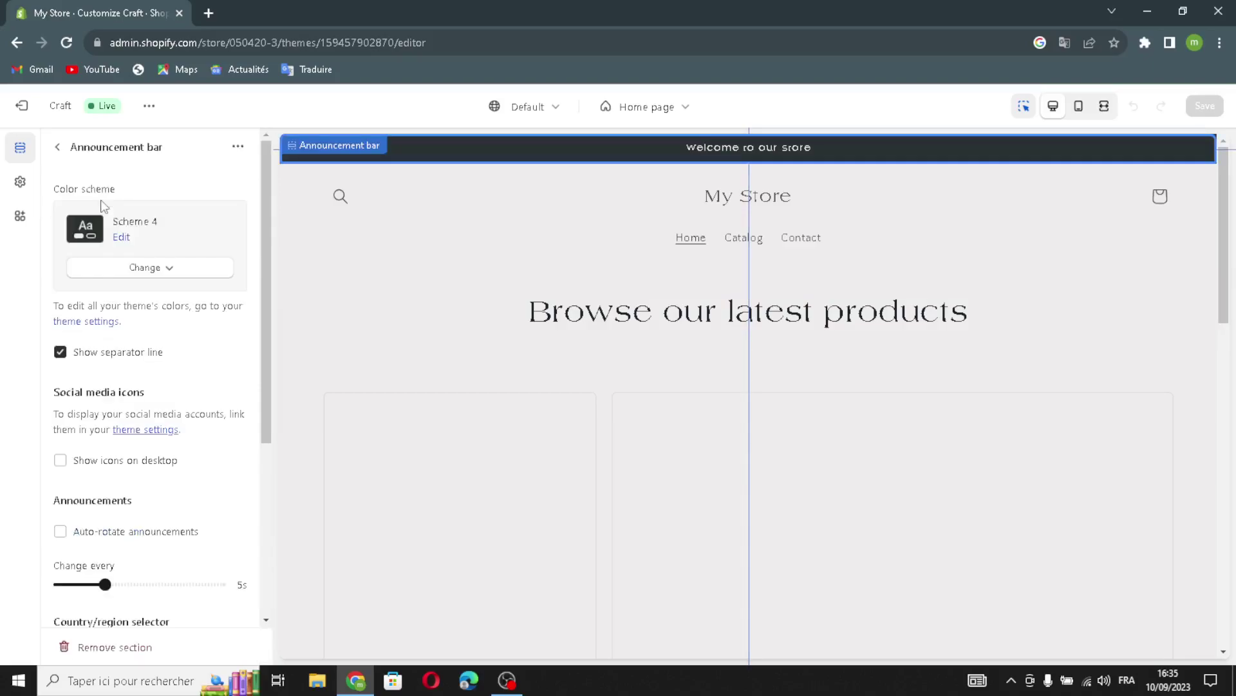
left_click(188, 271)
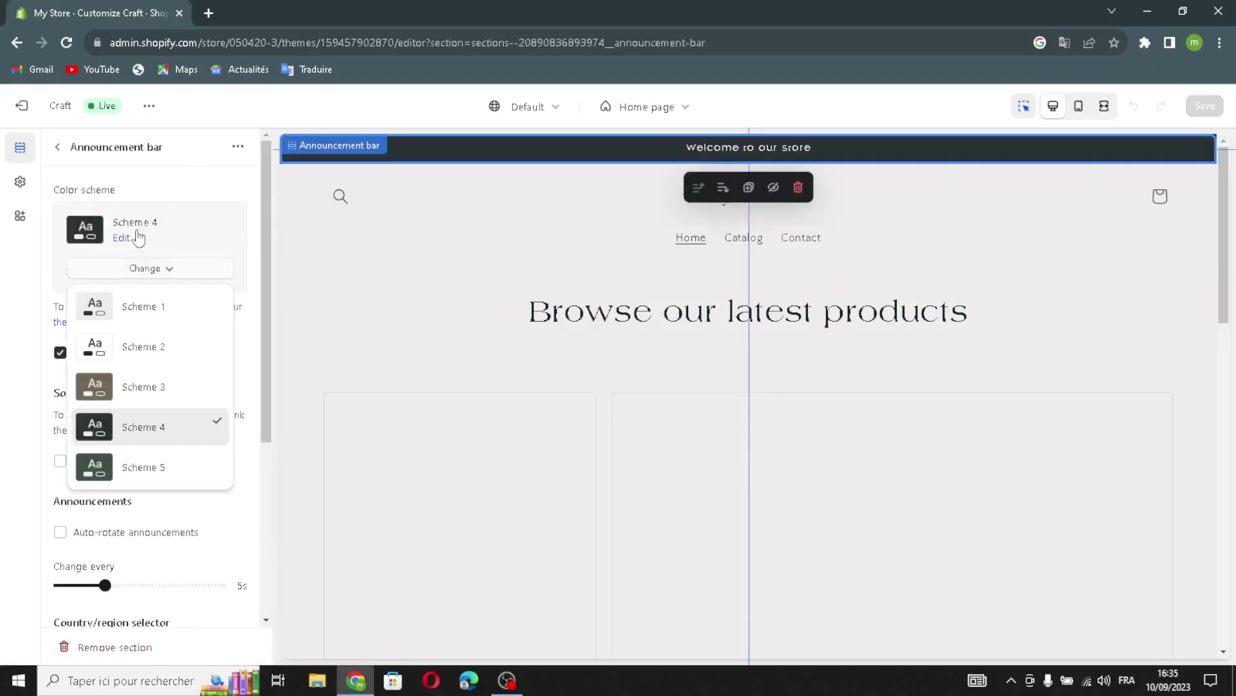
left_click(120, 384)
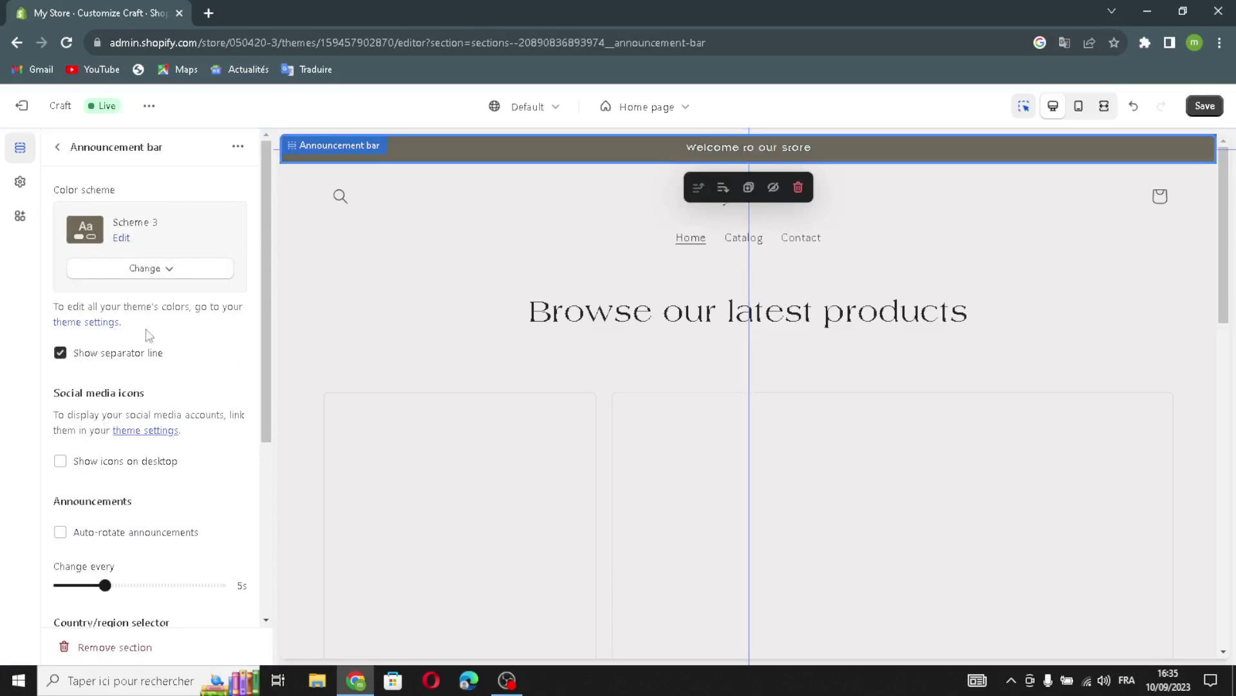
left_click(61, 461)
scroll(97, 386, "down", 3)
left_click(59, 302)
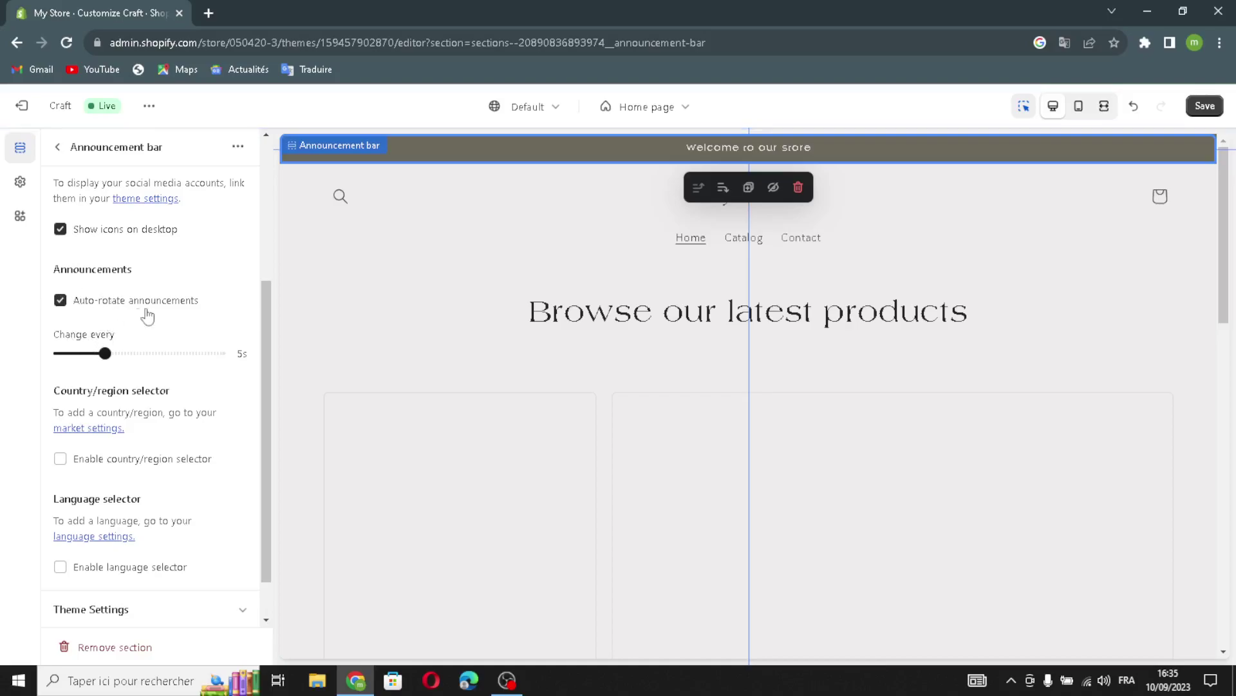
left_click(59, 468)
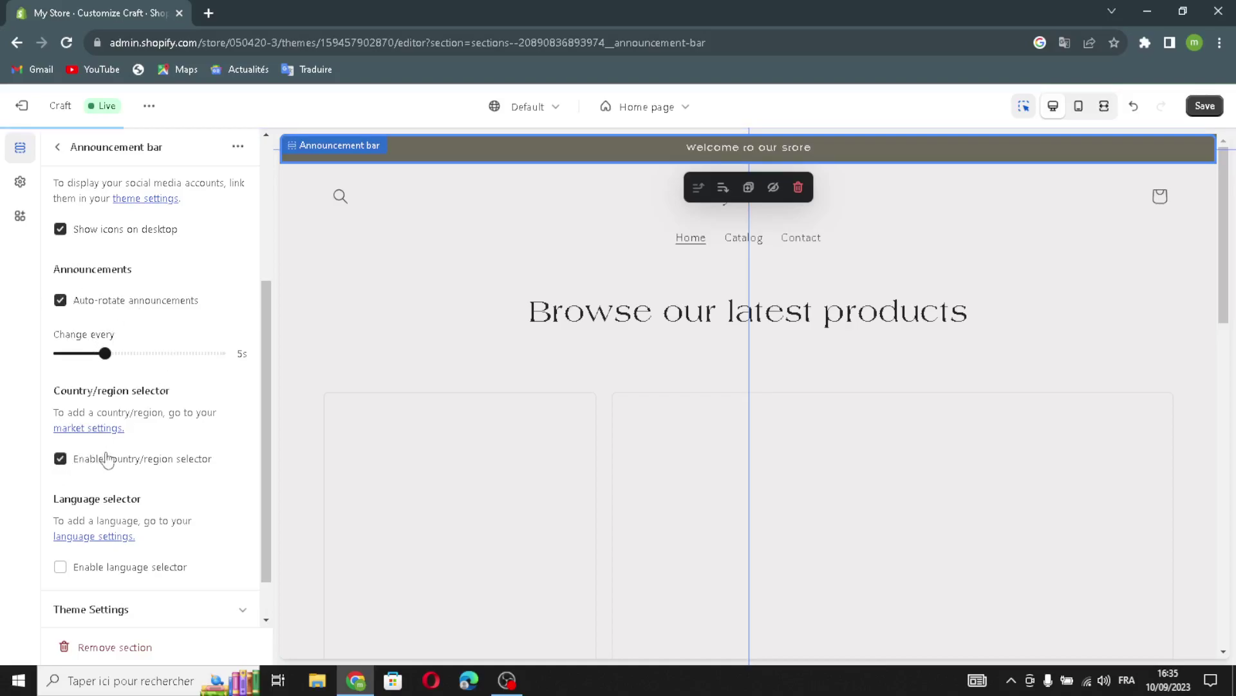
left_click(60, 567)
scroll(185, 561, "down", 1)
scroll(147, 451, "up", 5)
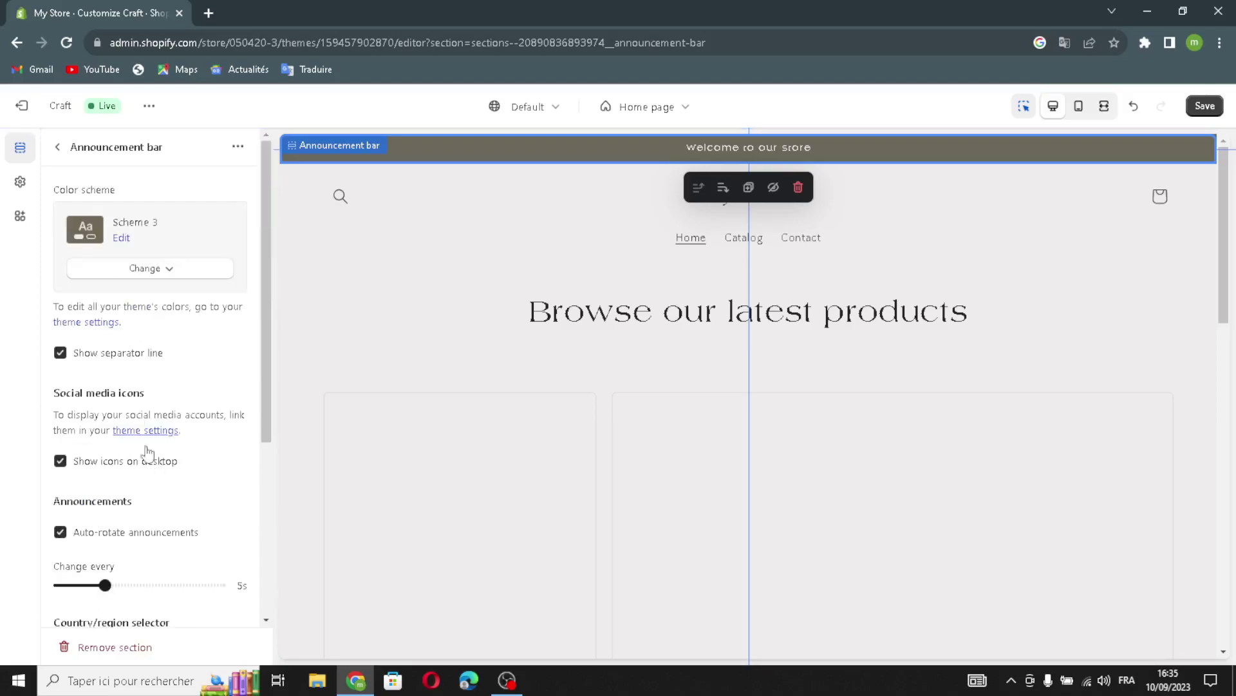
left_click(57, 147)
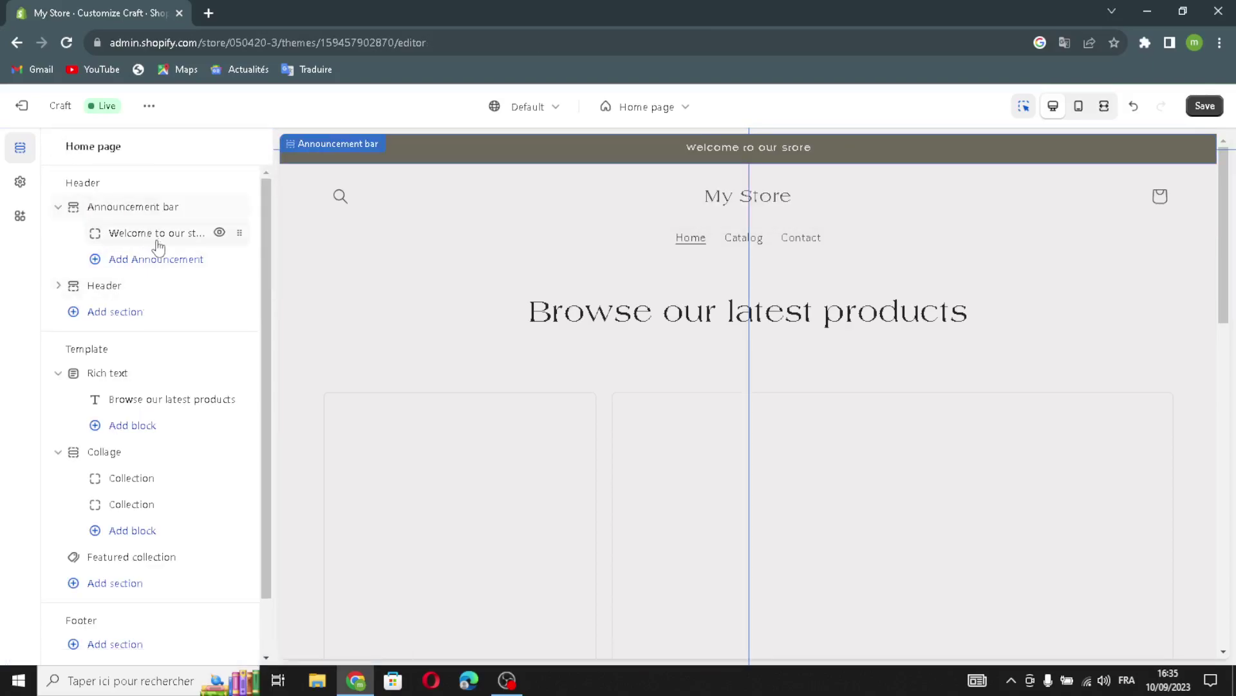
Step: Link the 'Welcome to our store' announcement to Collections > All collections
left_click(155, 235)
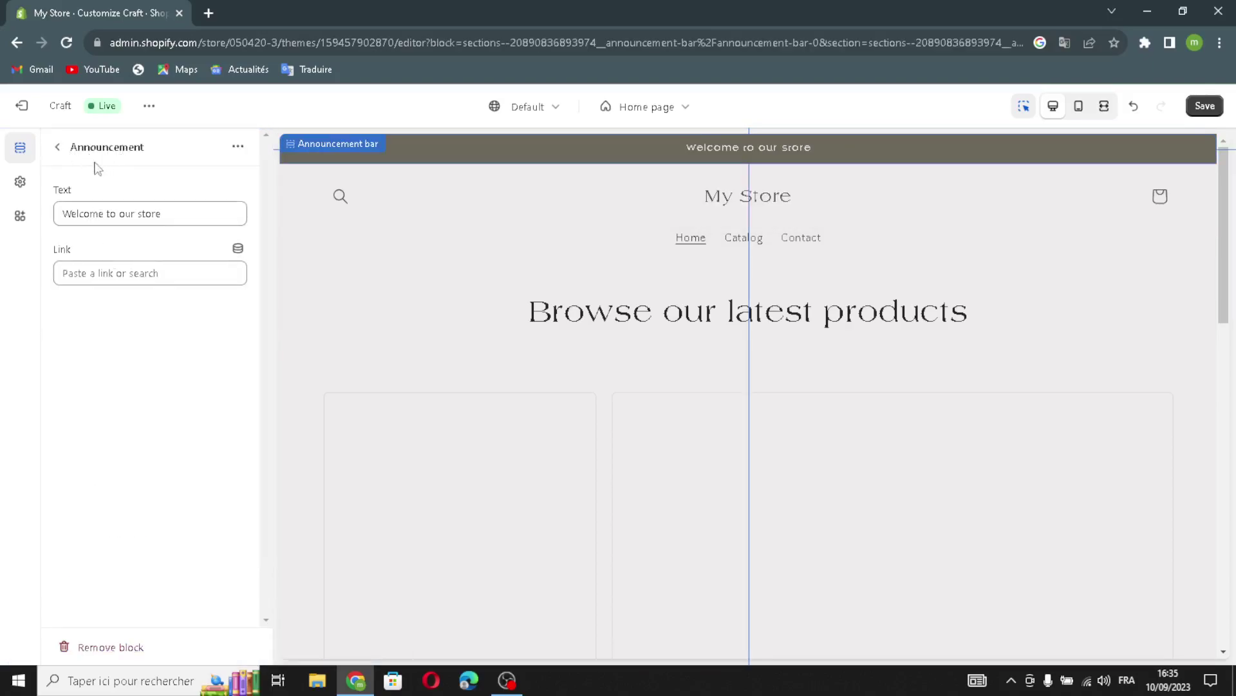
left_click_drag(180, 210, 20, 216)
left_click(204, 204)
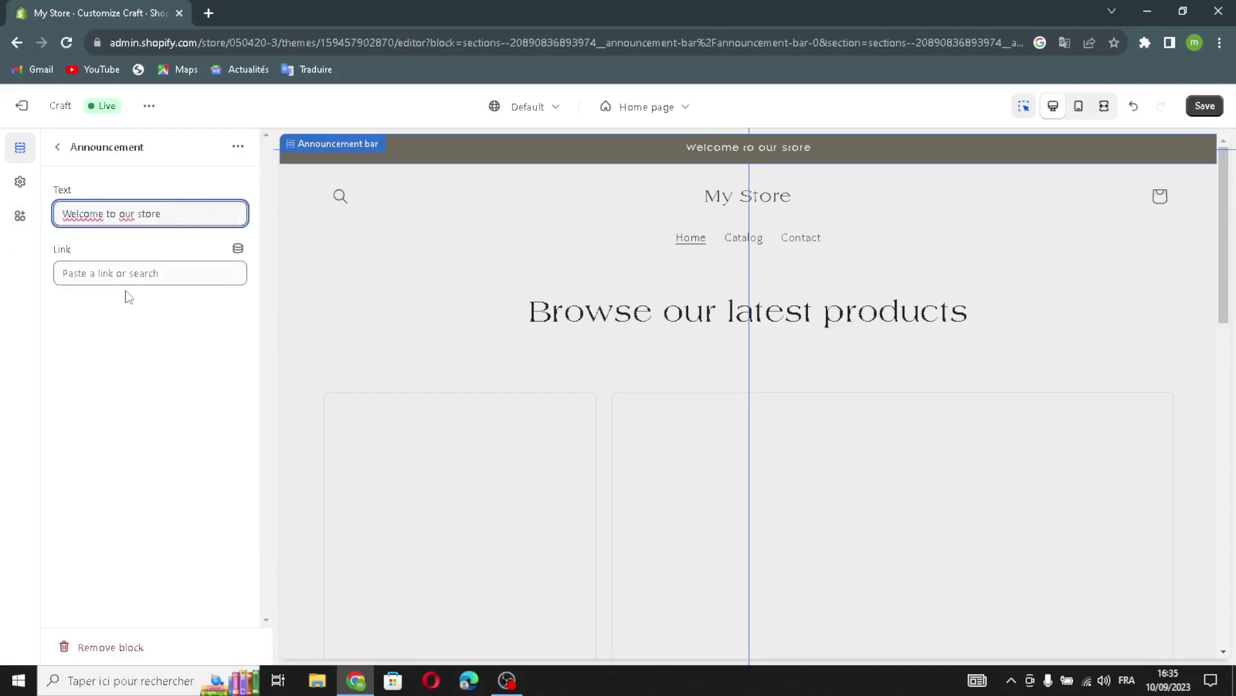
left_click_drag(176, 213, 62, 214)
left_click(162, 273)
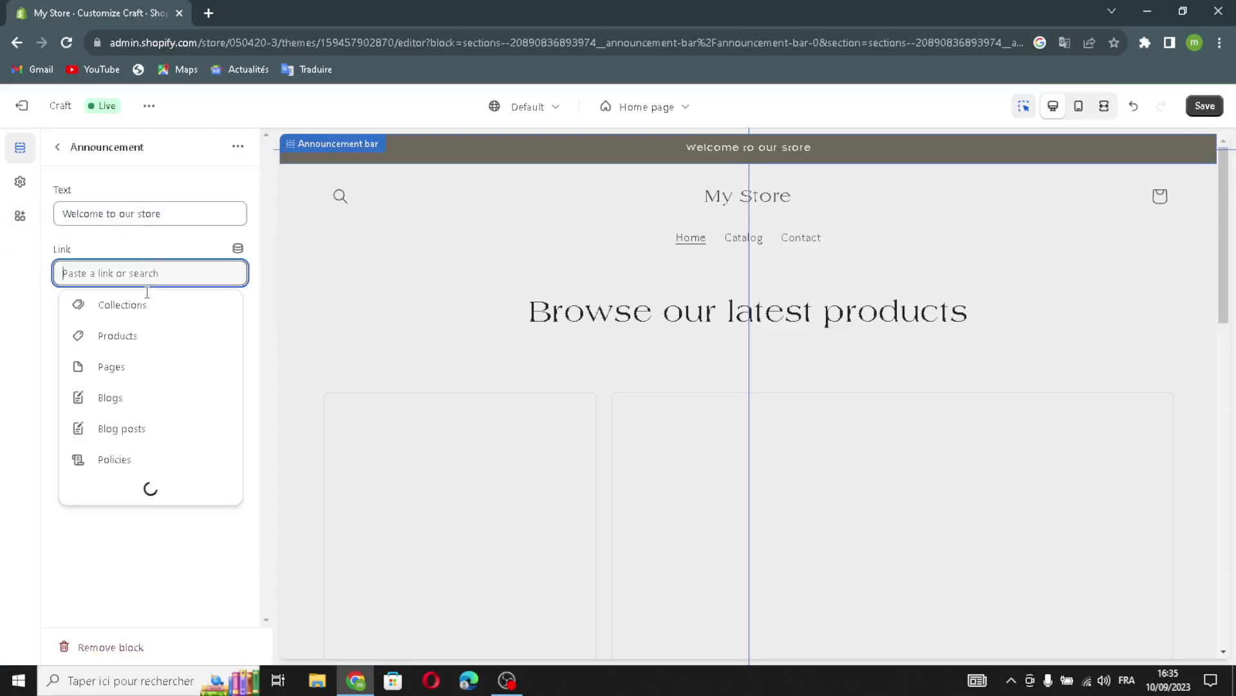
left_click(132, 336)
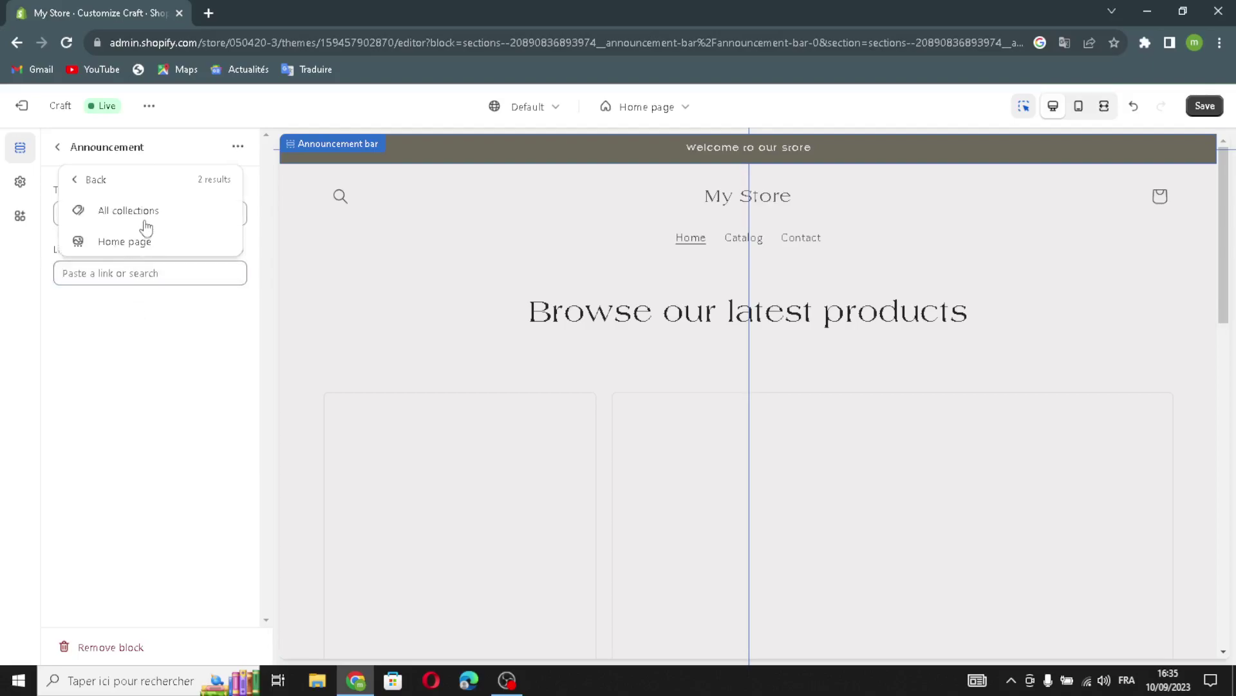
left_click(144, 219)
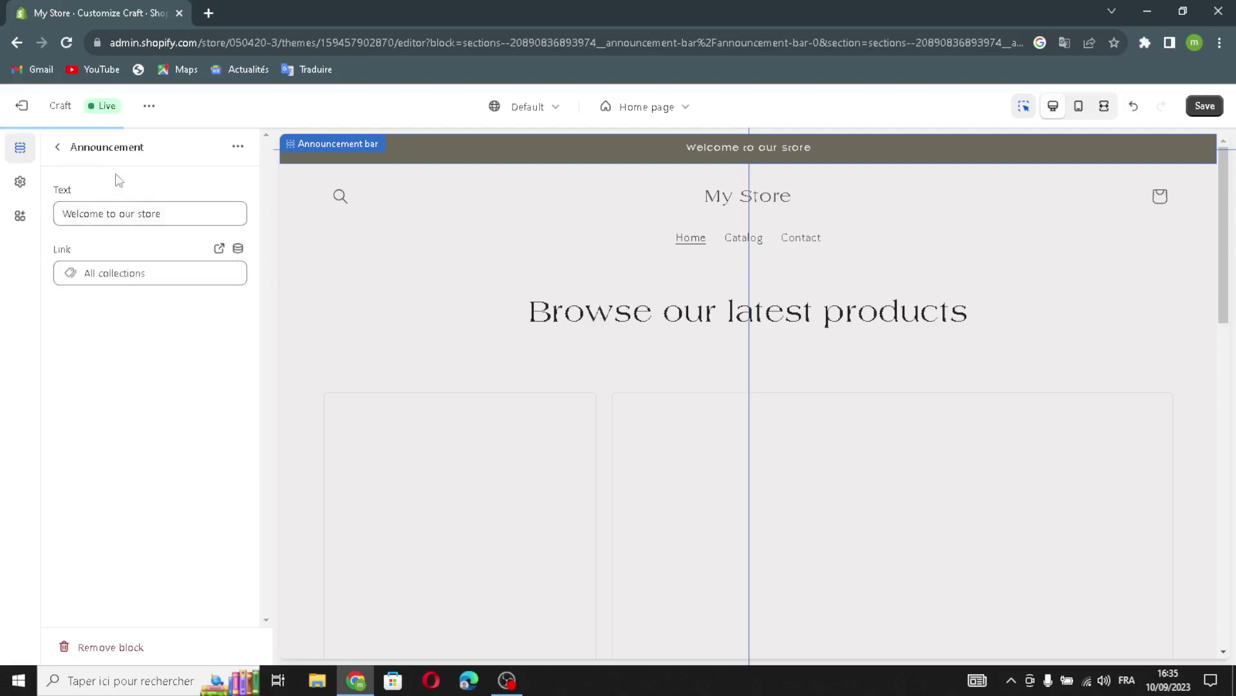
left_click(58, 147)
left_click(169, 288)
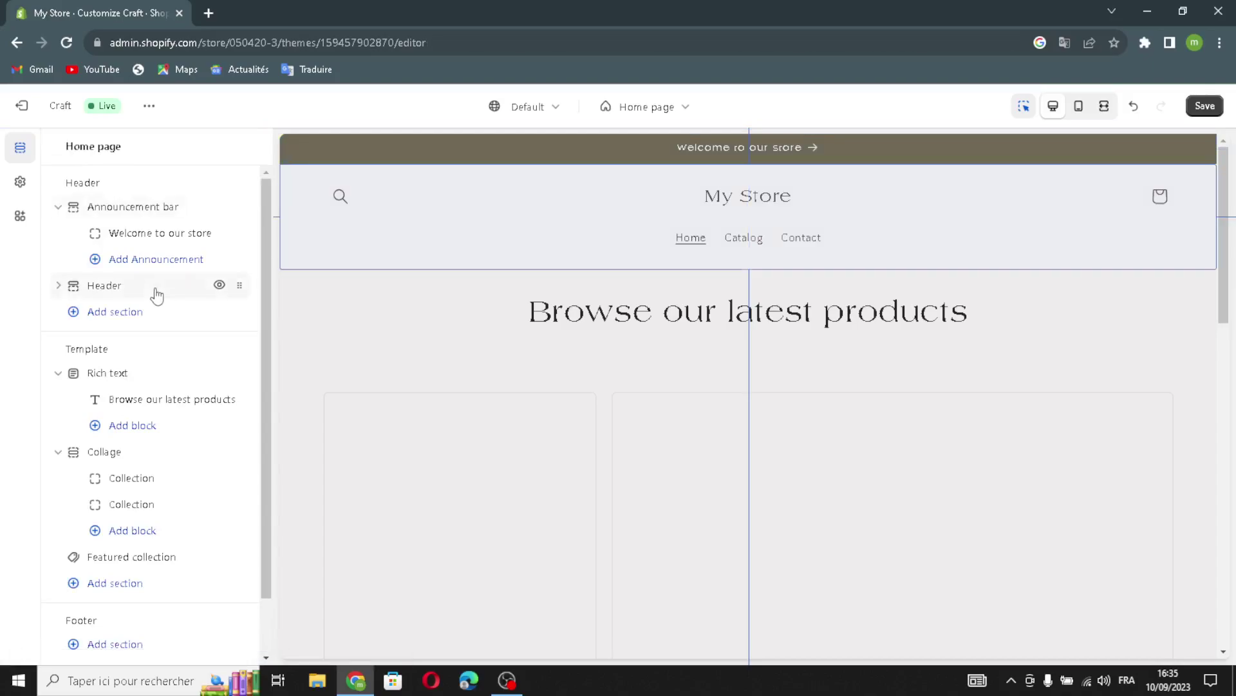
Step: Place the header's desktop logo middle left and switch the desktop menu to Mega menu
left_click(157, 215)
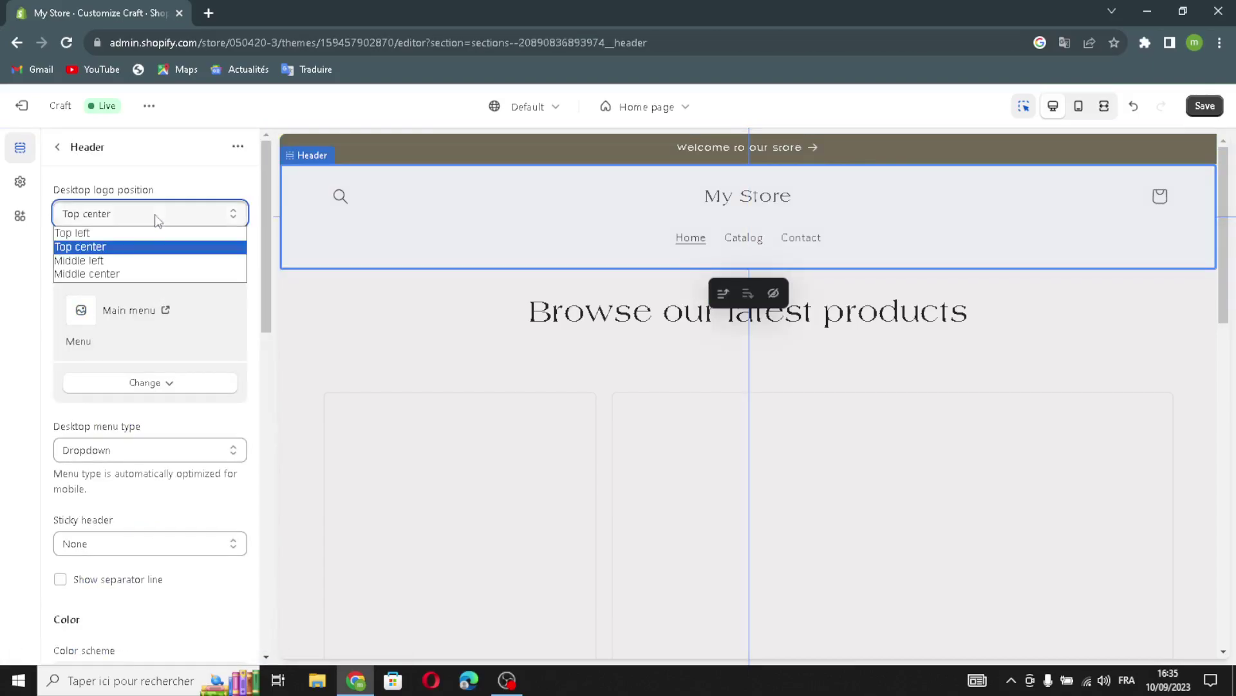
left_click(153, 261)
left_click(171, 384)
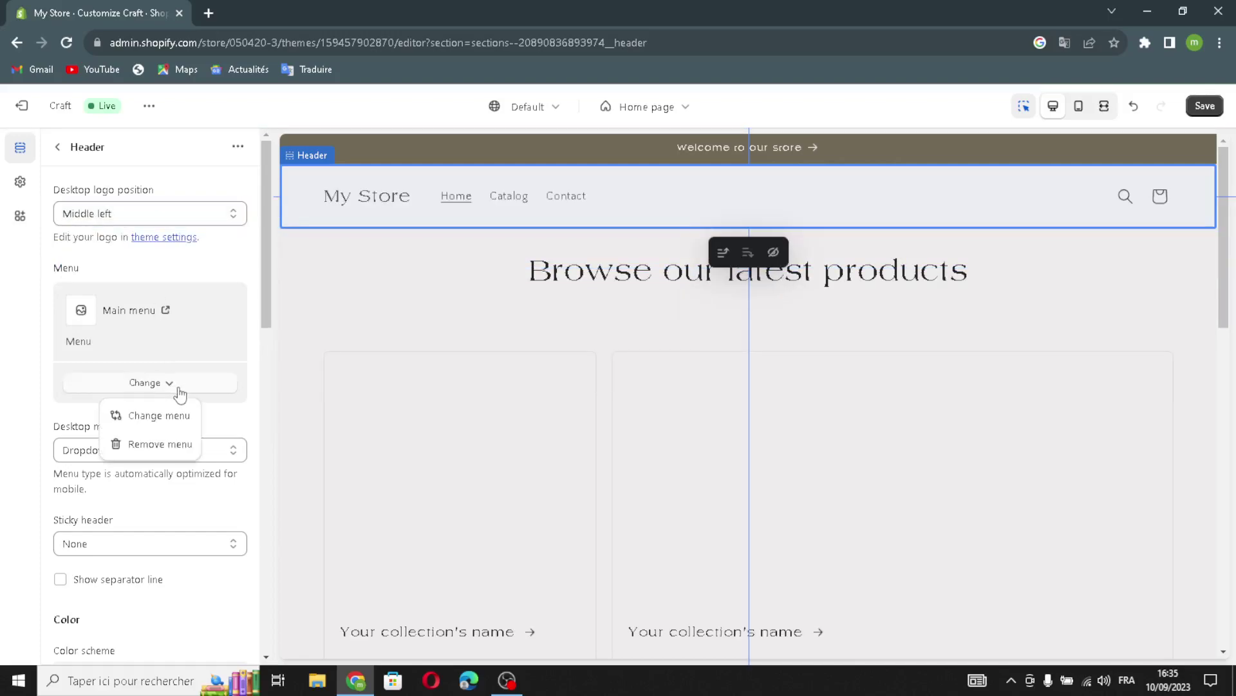
left_click(225, 424)
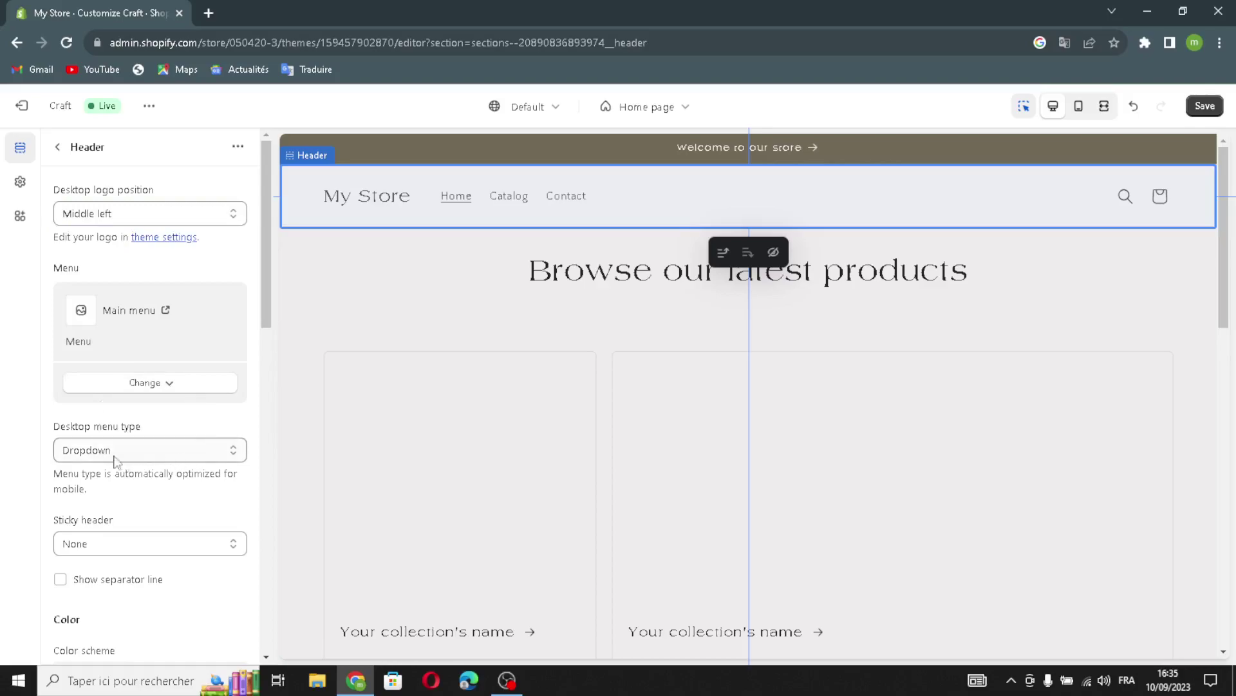
left_click(95, 449)
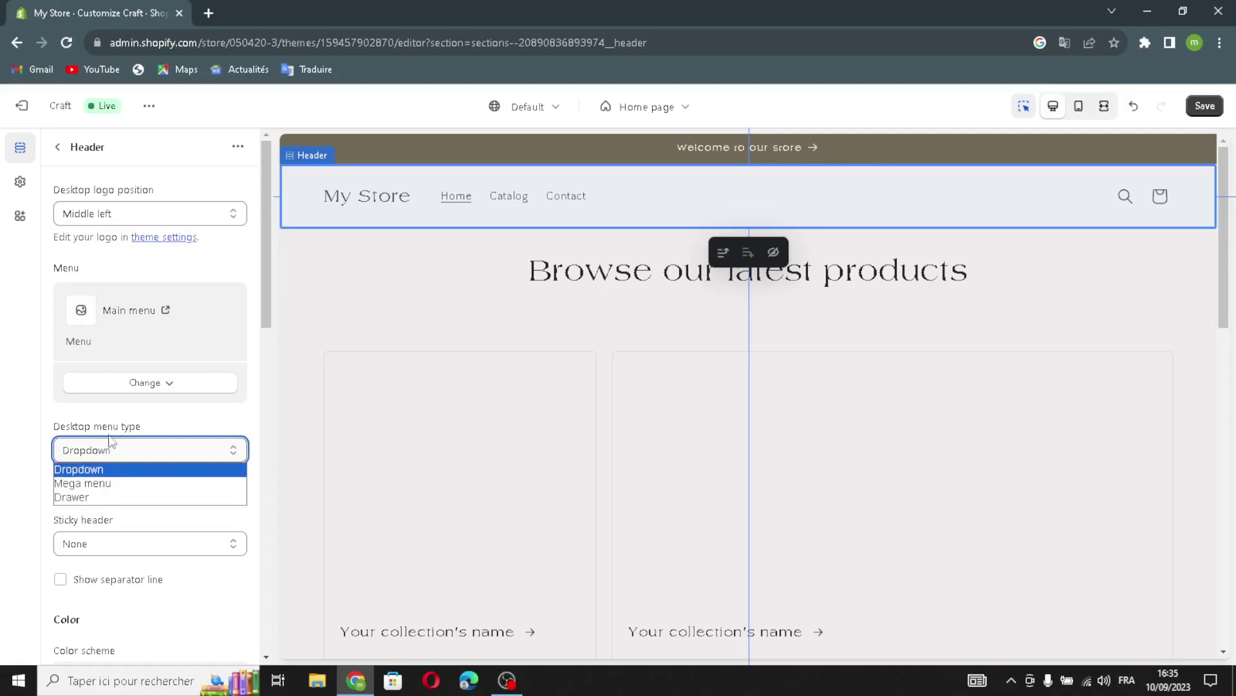
left_click(126, 449)
left_click(109, 457)
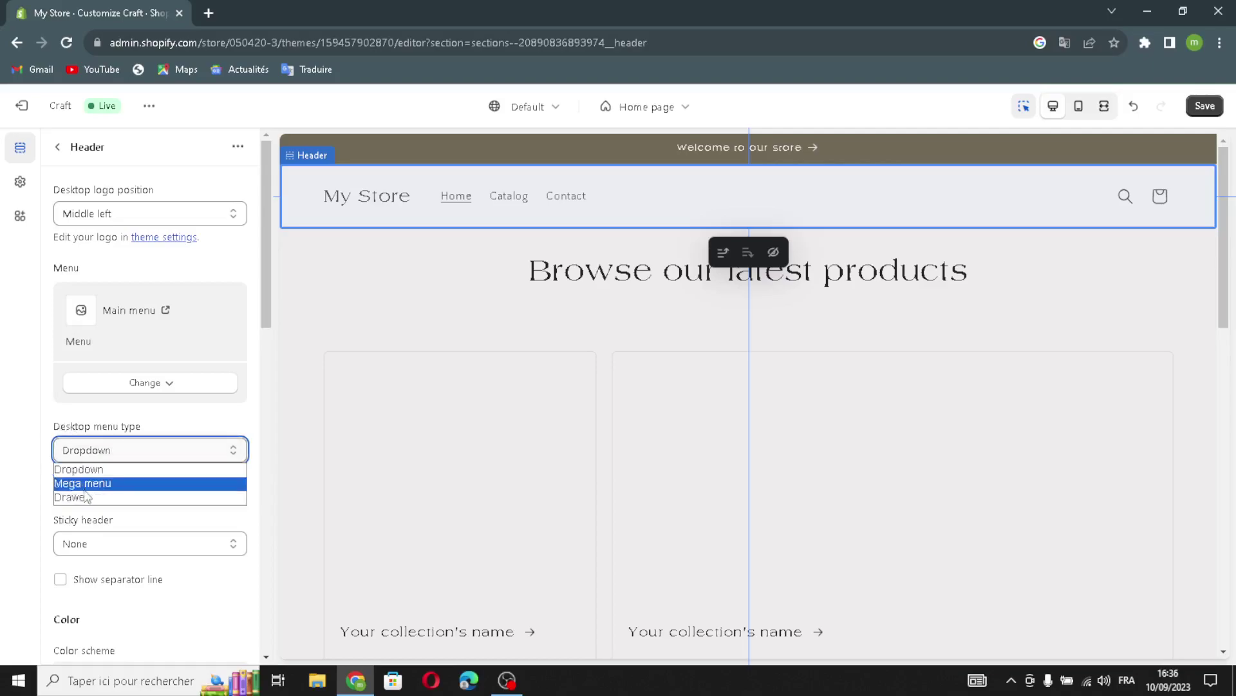
left_click(91, 483)
Step: Add a header separator line, with menu colour Scheme 4 and header colour Scheme 3
scroll(116, 522, "down", 1)
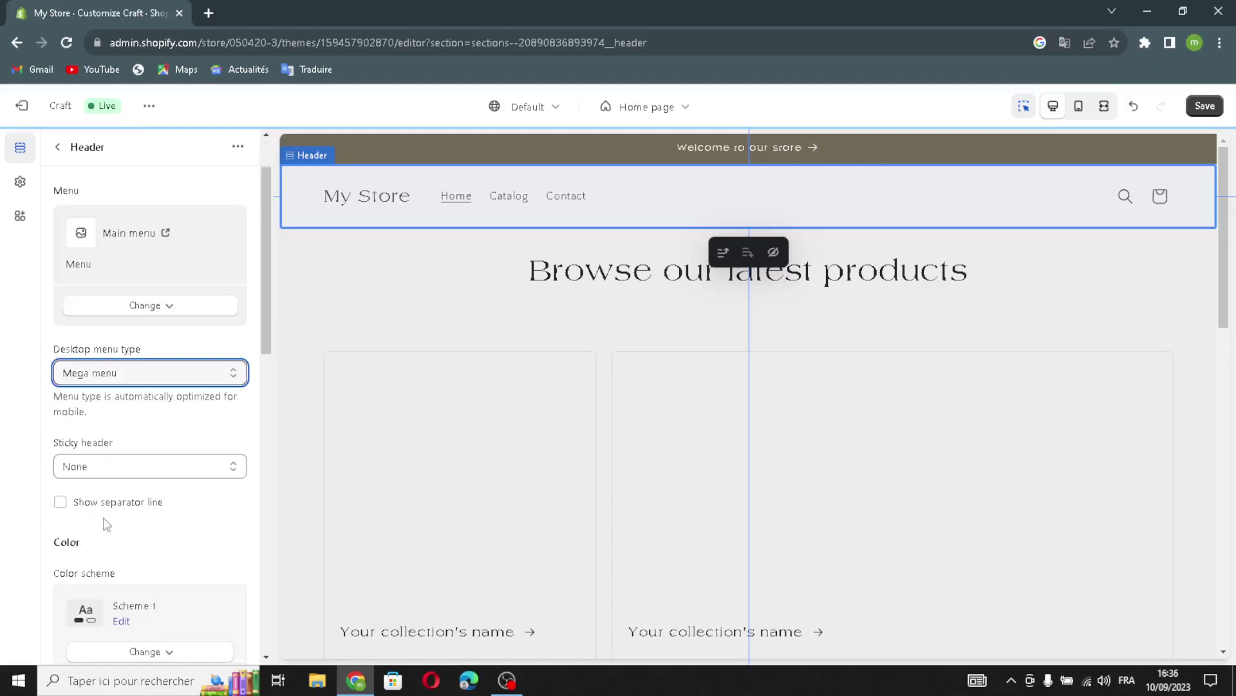
left_click(112, 467)
left_click(119, 470)
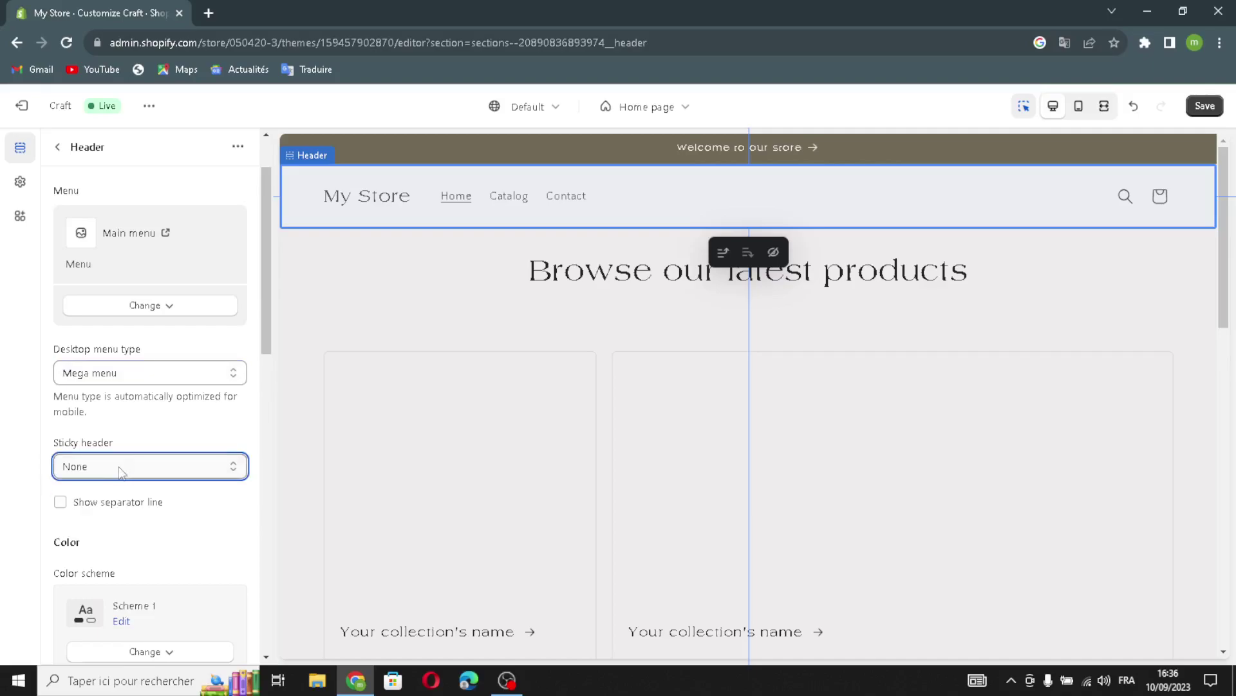
left_click(61, 502)
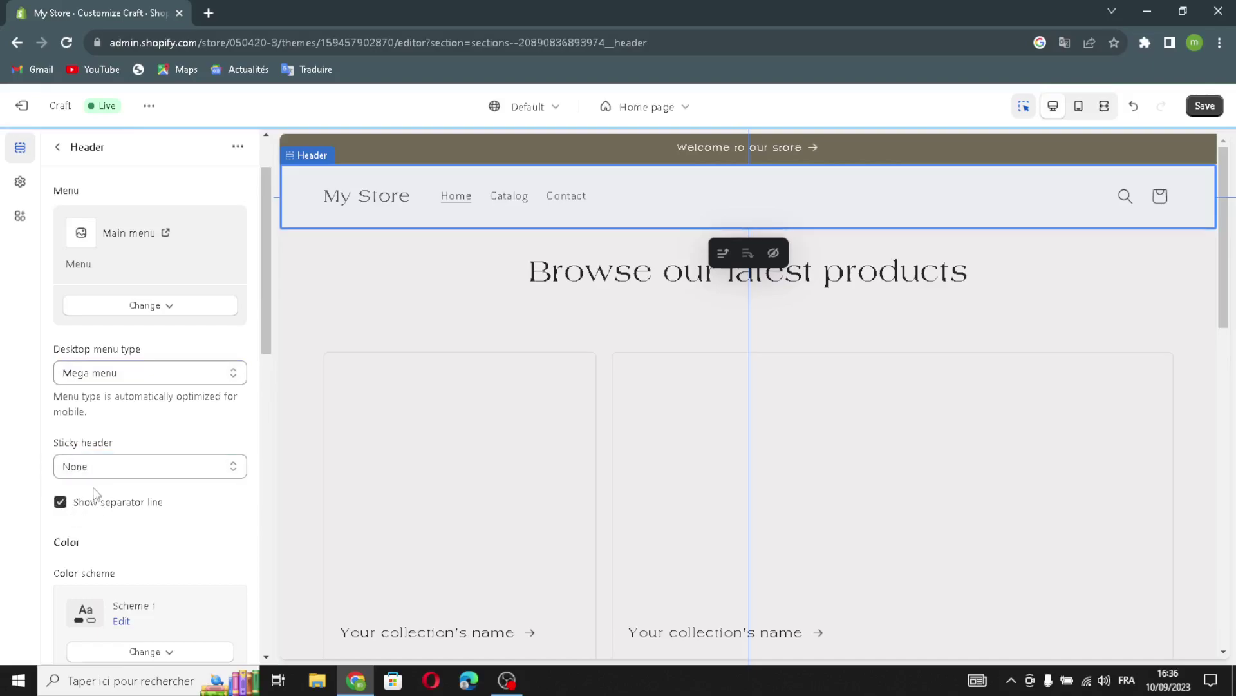
scroll(97, 516, "down", 3)
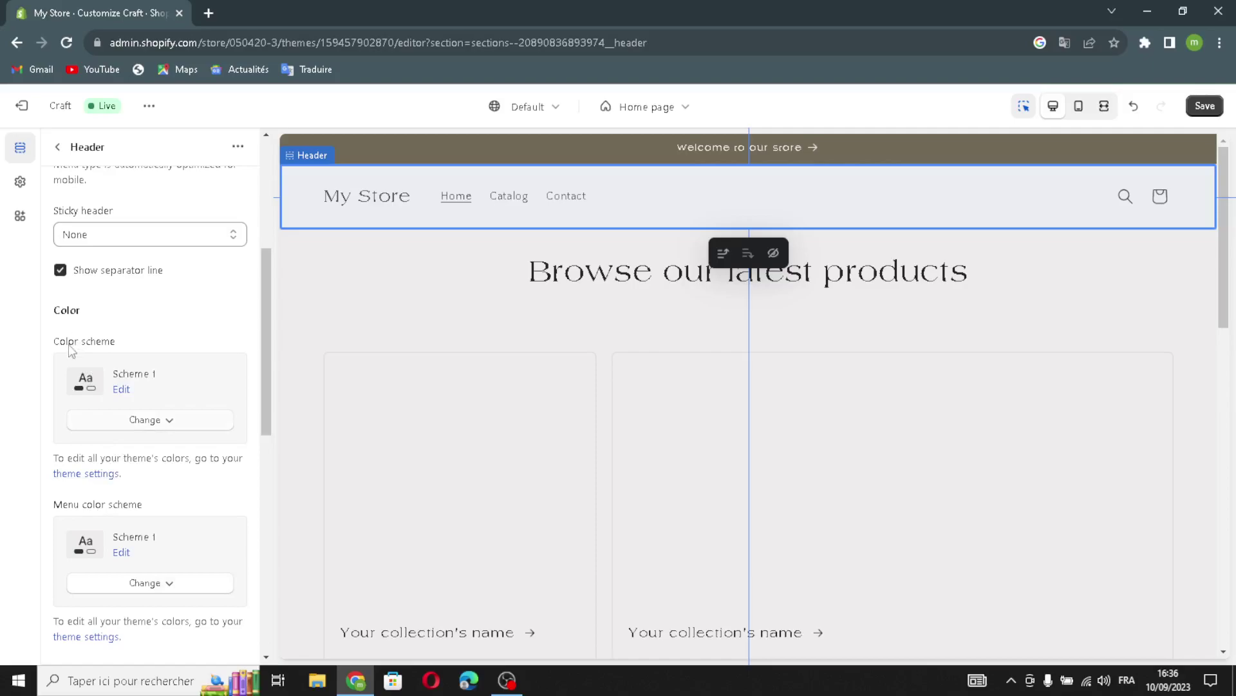
scroll(103, 517, "down", 1)
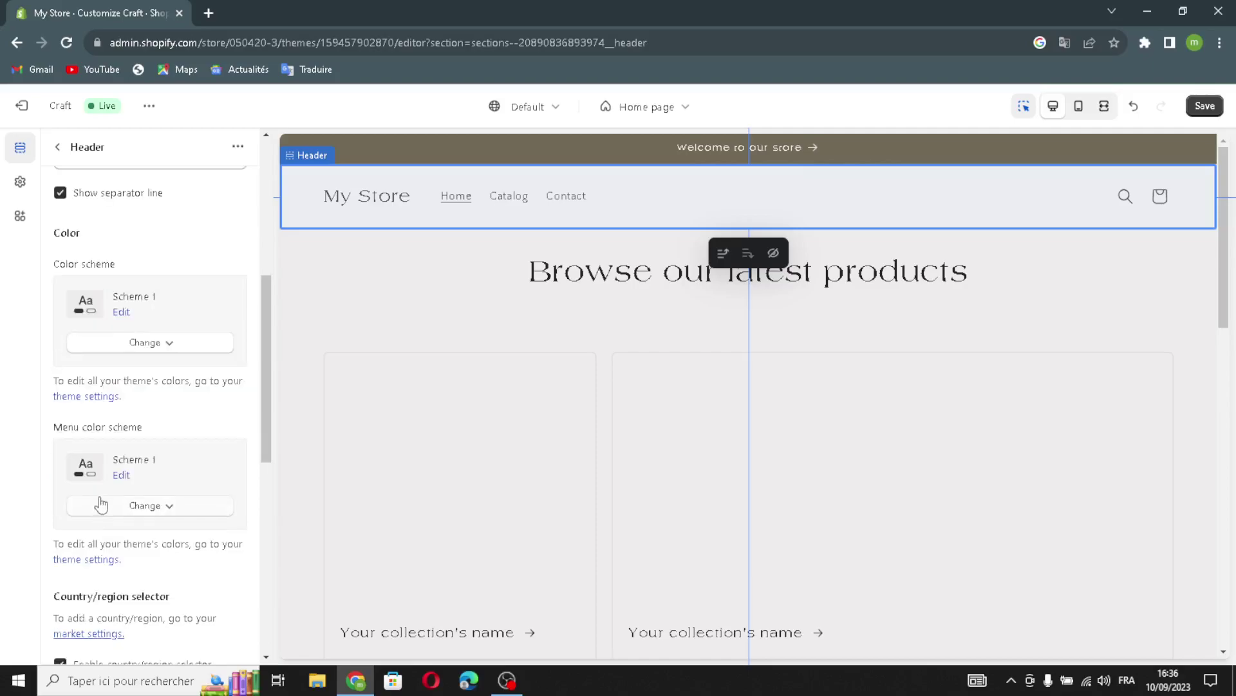
left_click(105, 513)
left_click(103, 431)
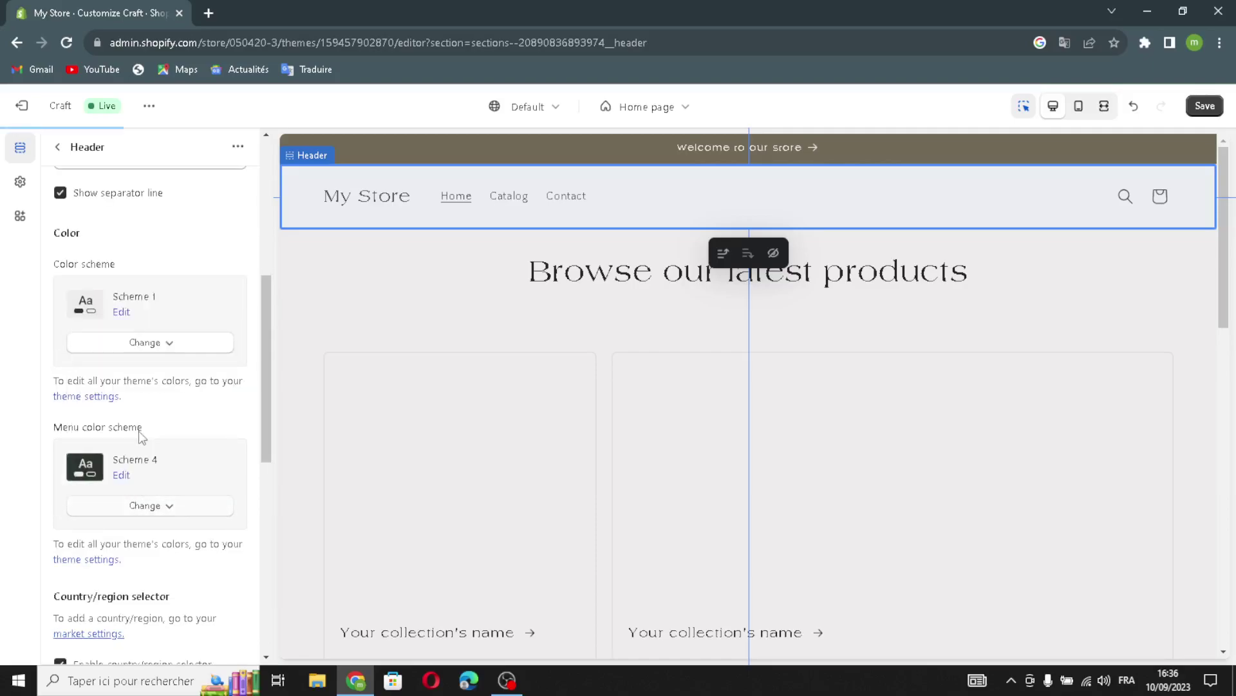
left_click(145, 343)
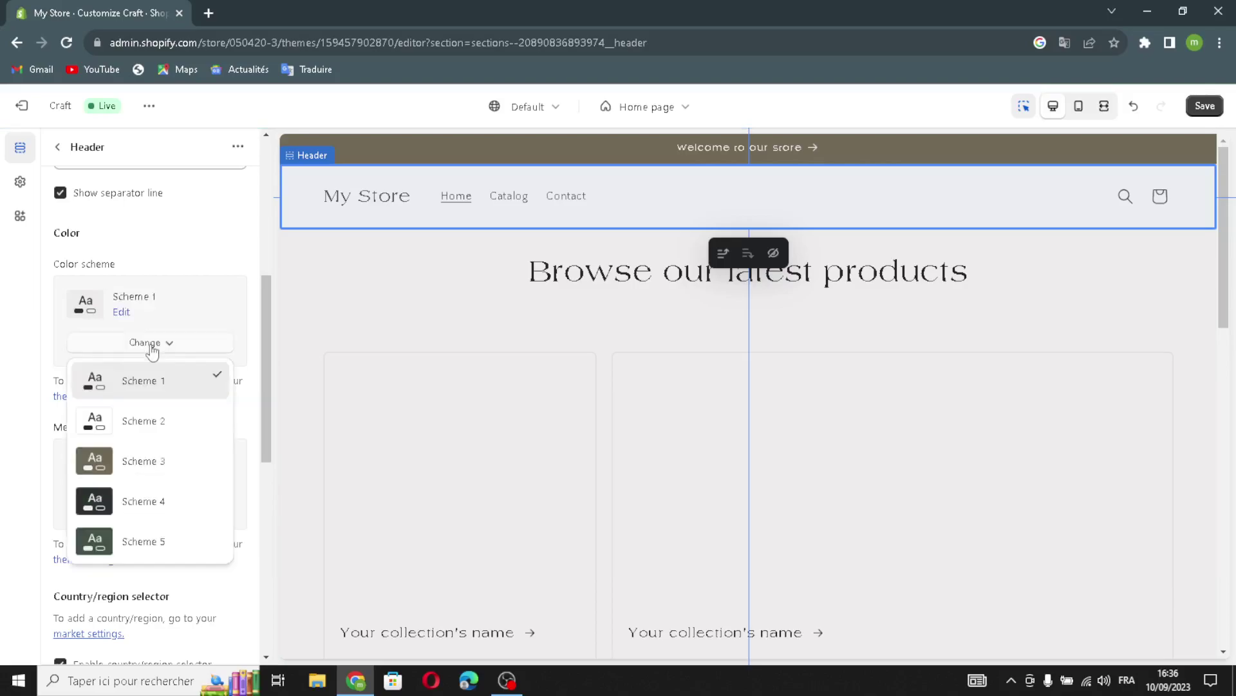
left_click(128, 470)
Step: Keep the mobile logo centred and expand the header's theme settings
scroll(137, 502, "down", 3)
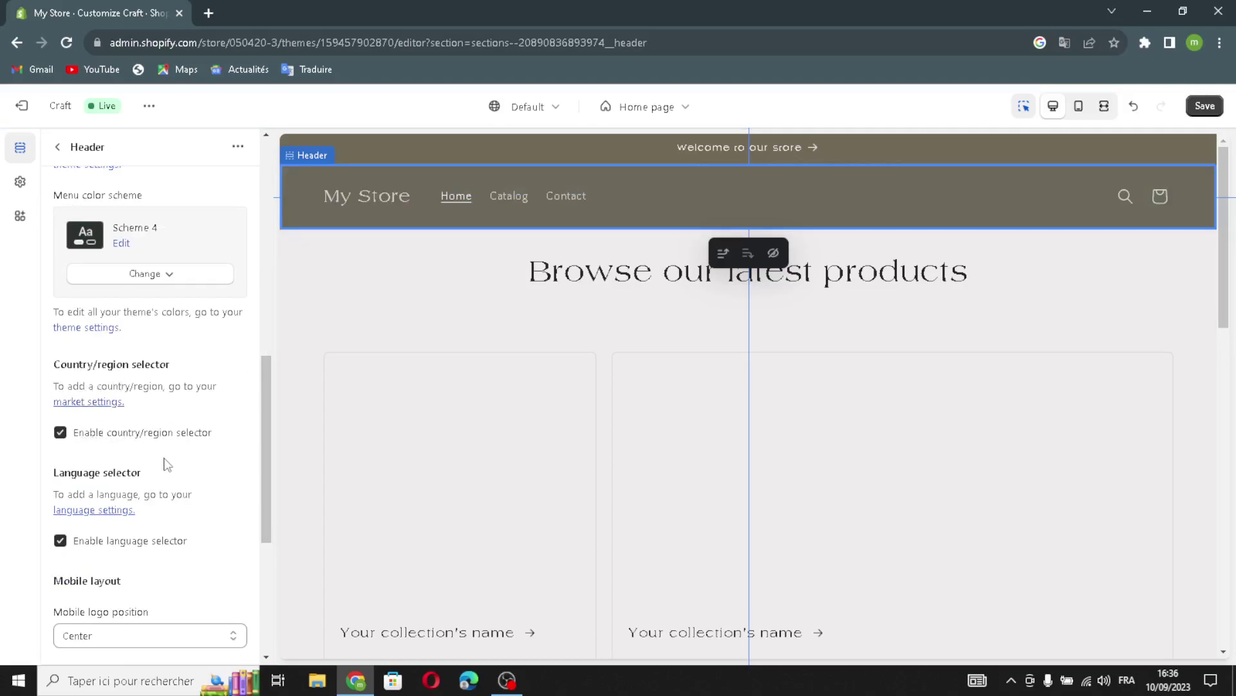
scroll(101, 514, "down", 1)
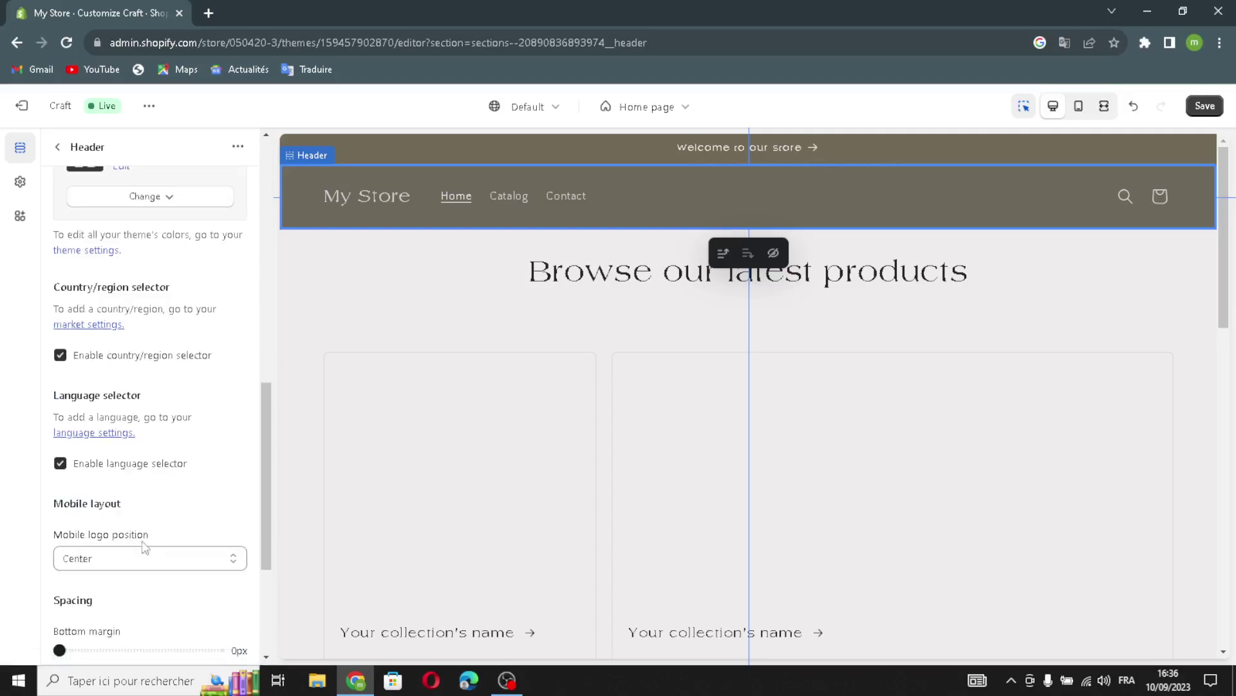
scroll(137, 541, "down", 1)
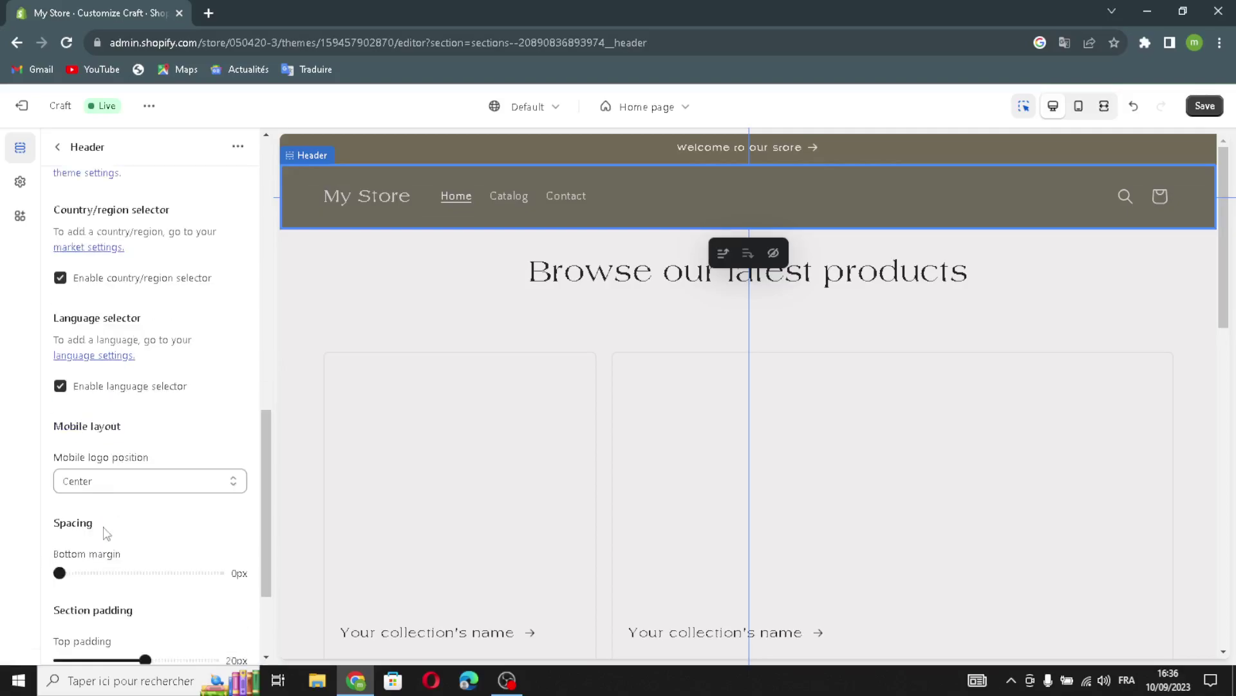
left_click(109, 479)
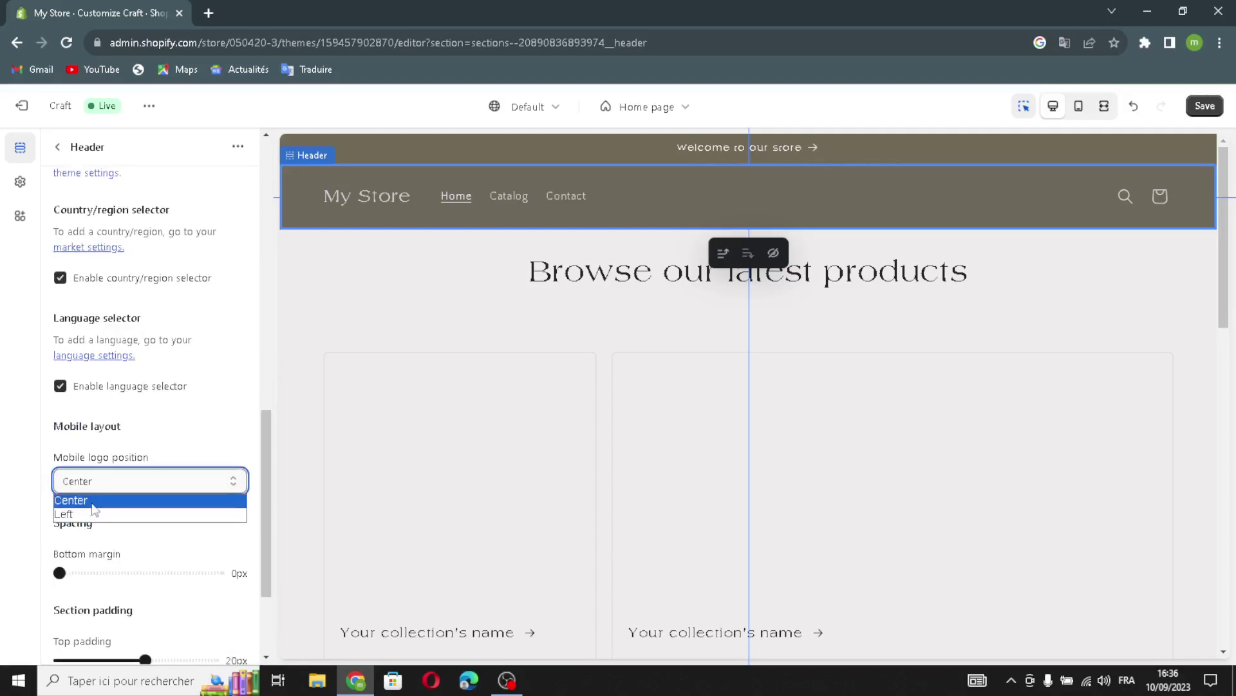
left_click(124, 503)
scroll(95, 450, "down", 2)
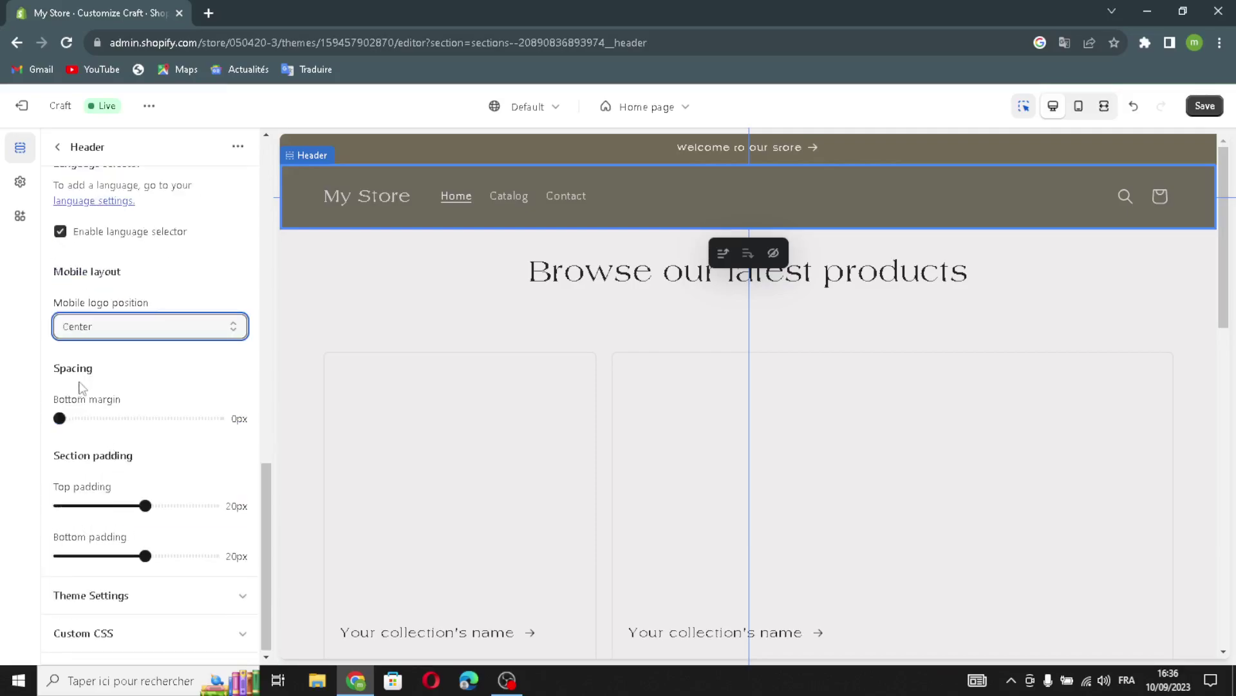
left_click(59, 417)
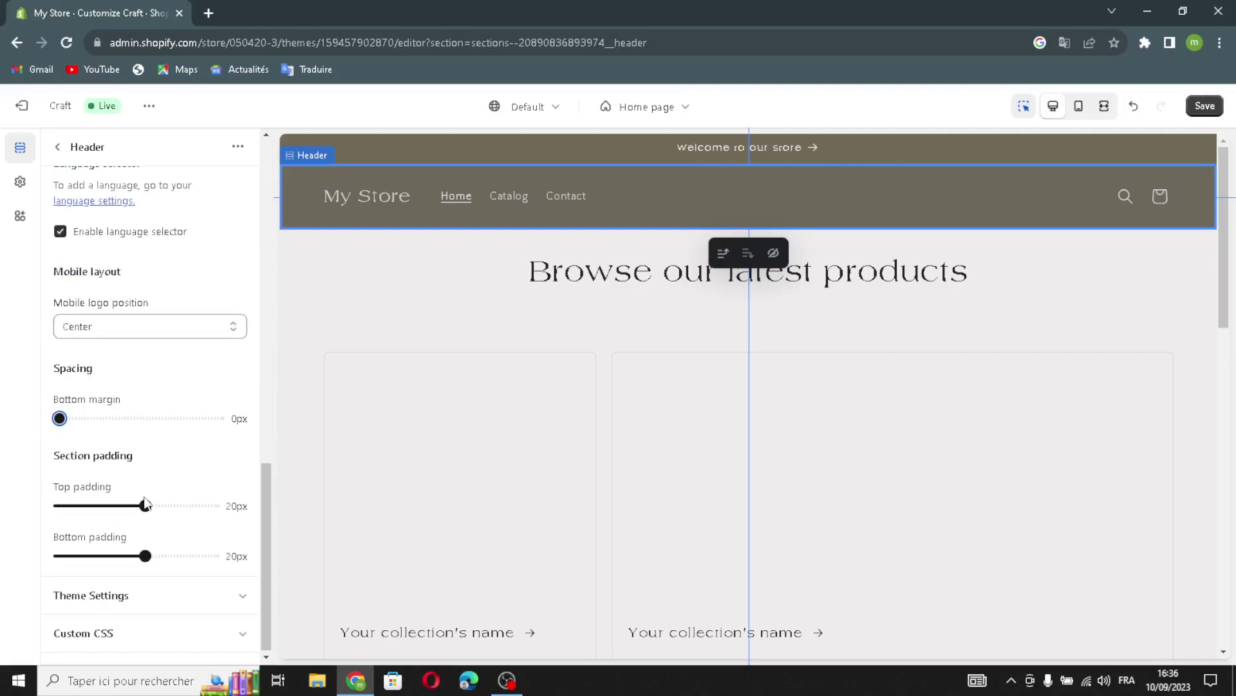
left_click(103, 595)
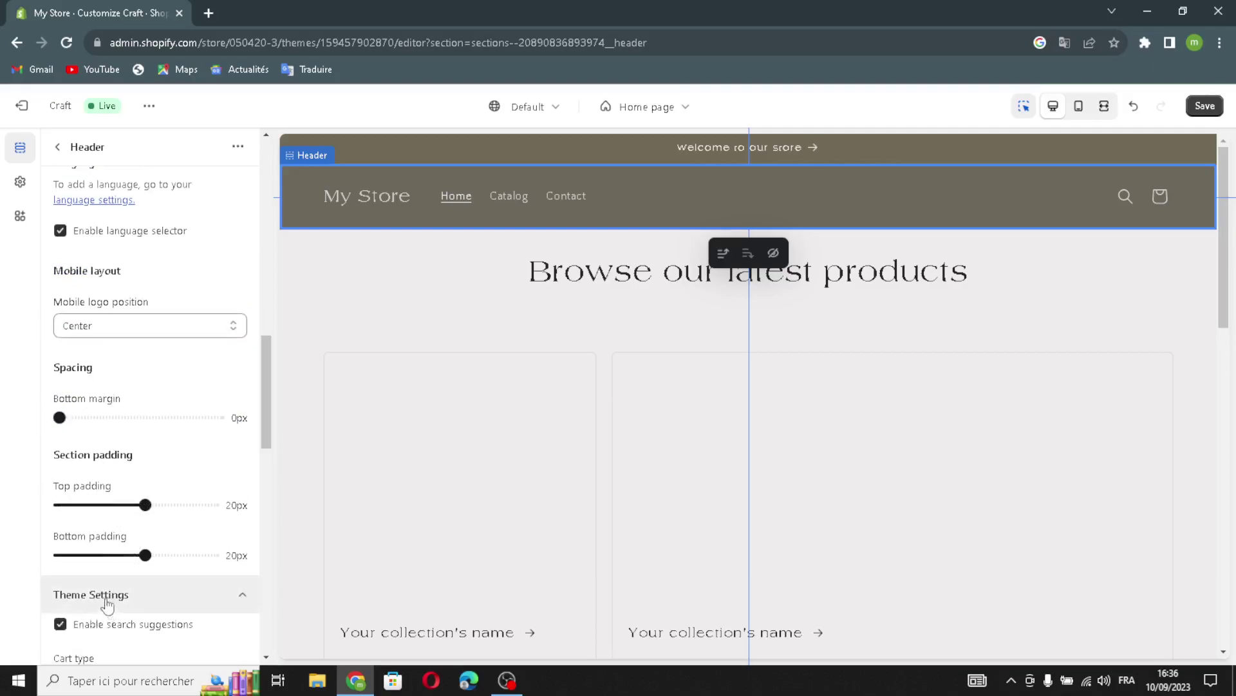
Step: Open the header logo image picker, then a new browser tab
scroll(138, 604, "down", 2)
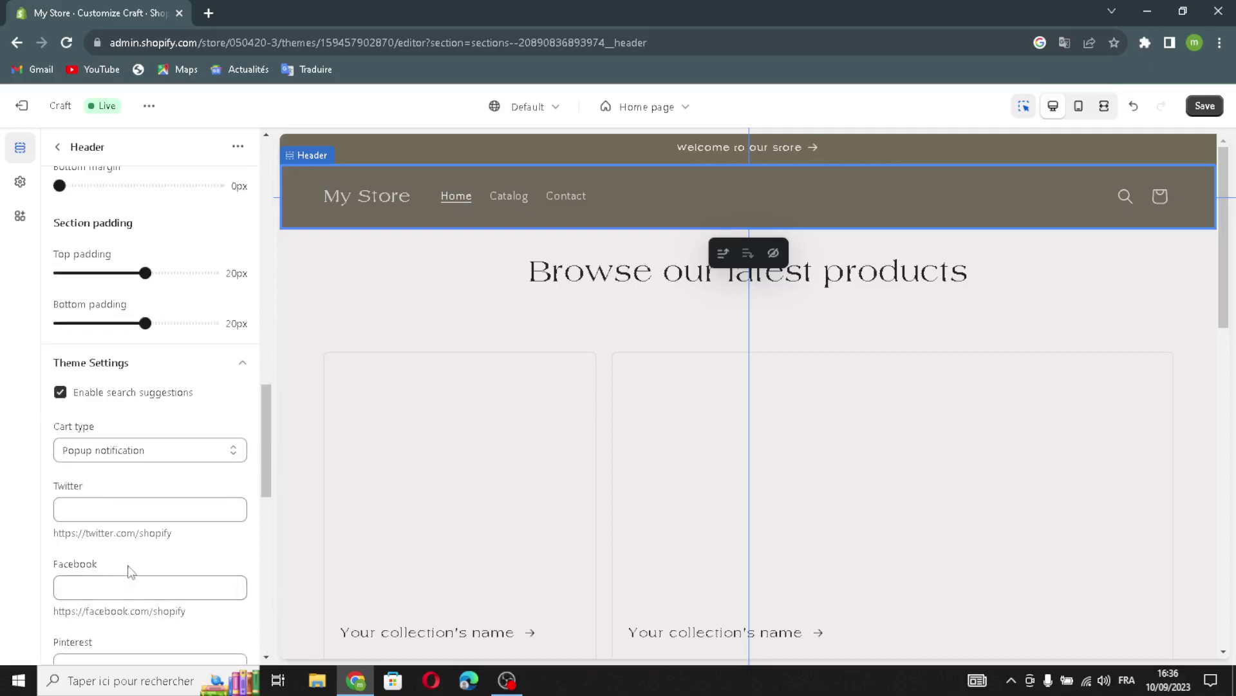
scroll(131, 570, "down", 1)
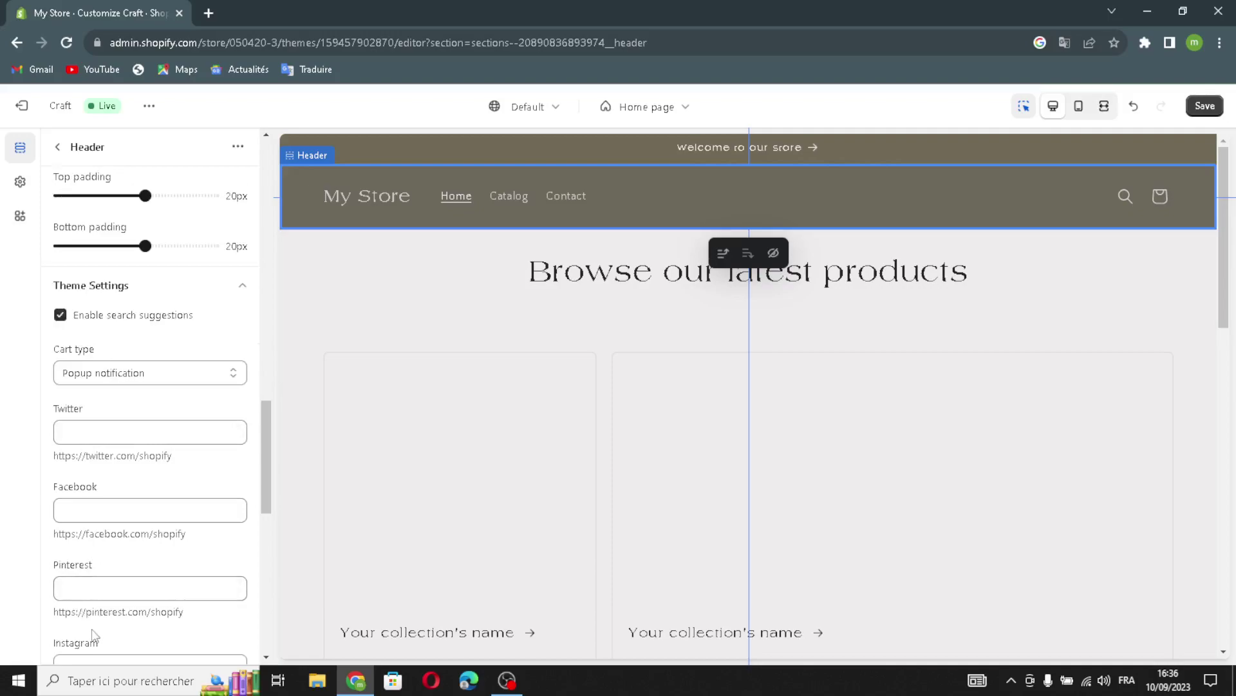
scroll(154, 551, "down", 8)
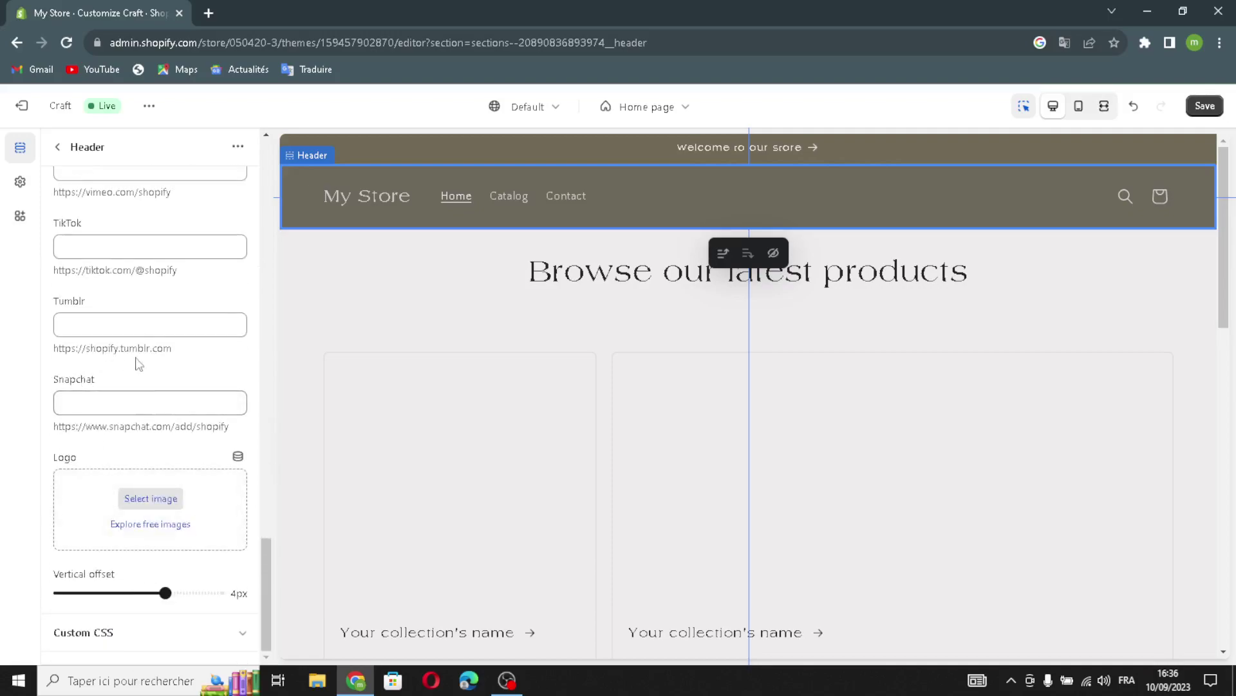
left_click(135, 492)
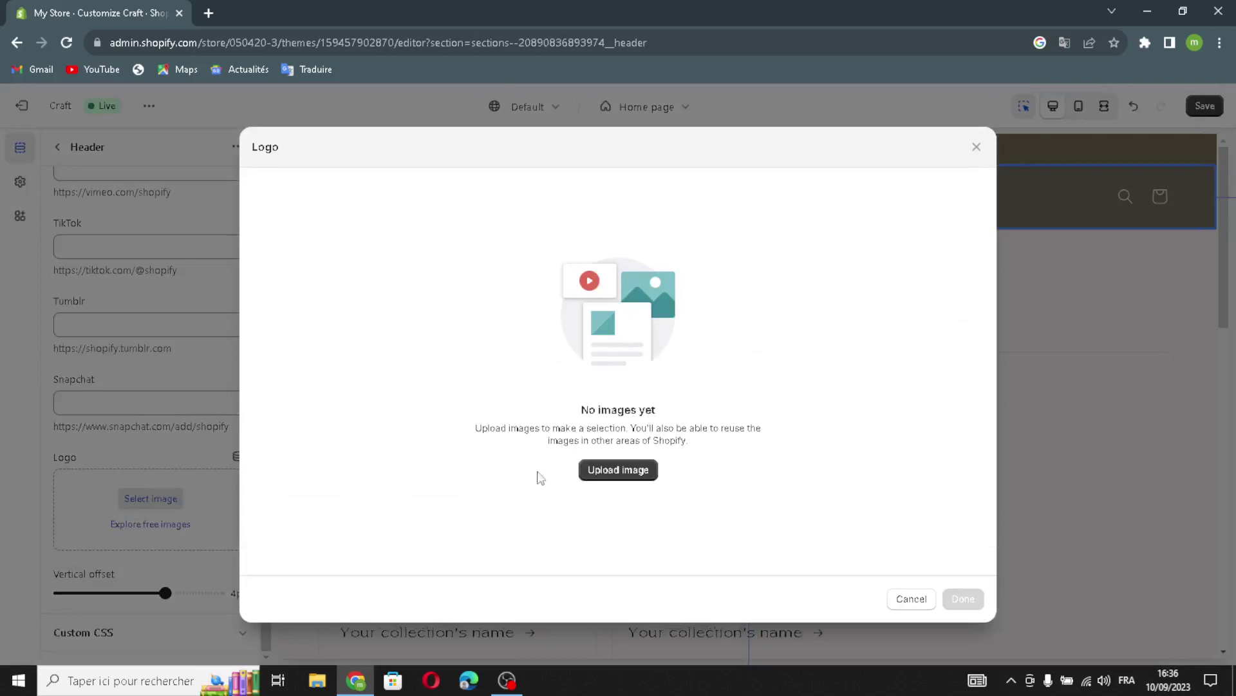
left_click(209, 13)
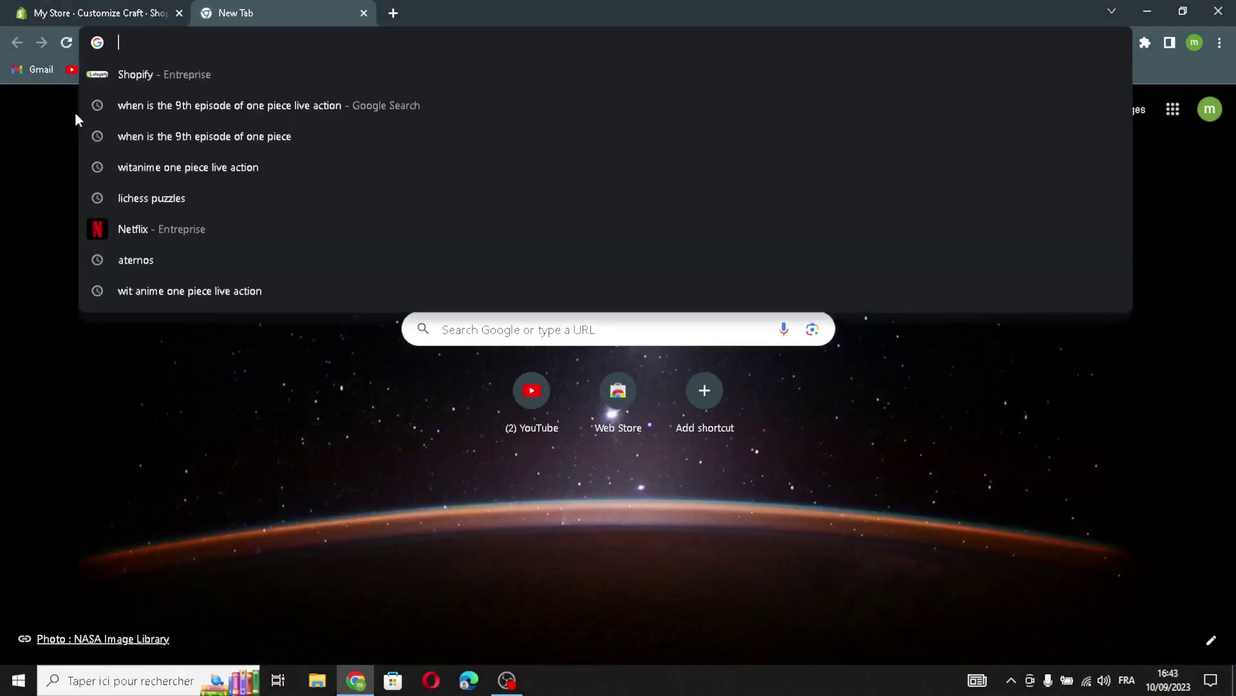
Step: Search Google for 'party decoration logo ideas' and drag the LOGO NAME image into Shopify's Logo dialog
type("part")
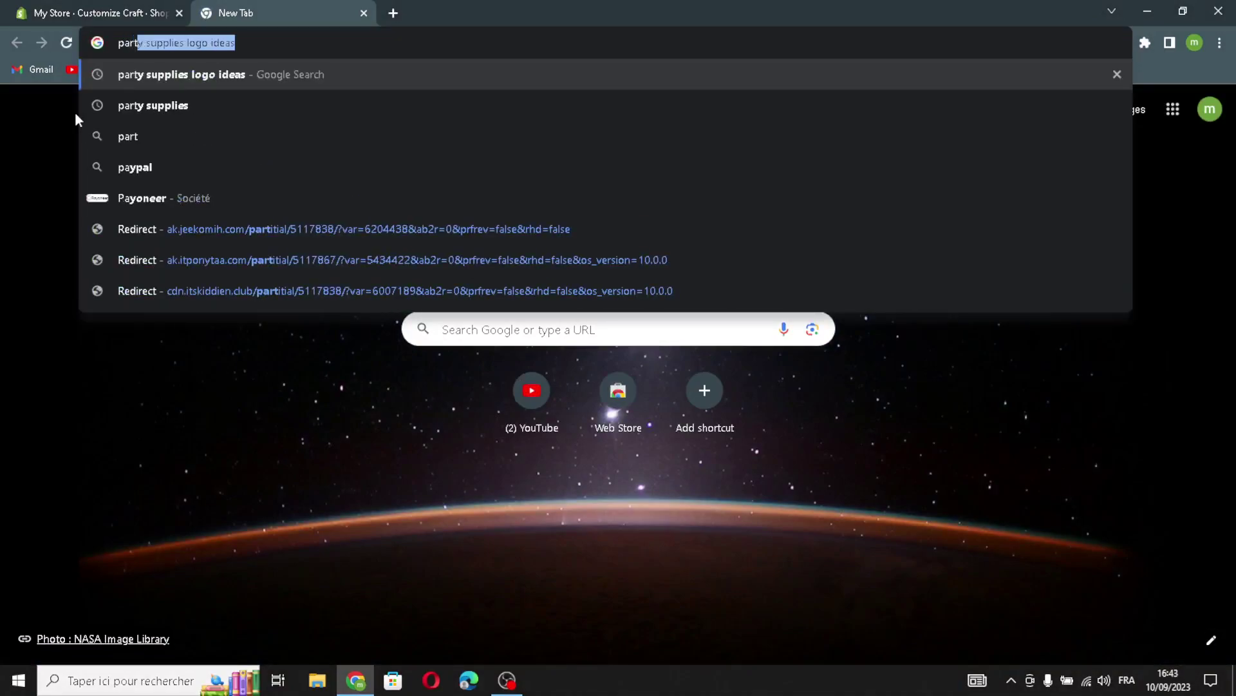
type("y dec")
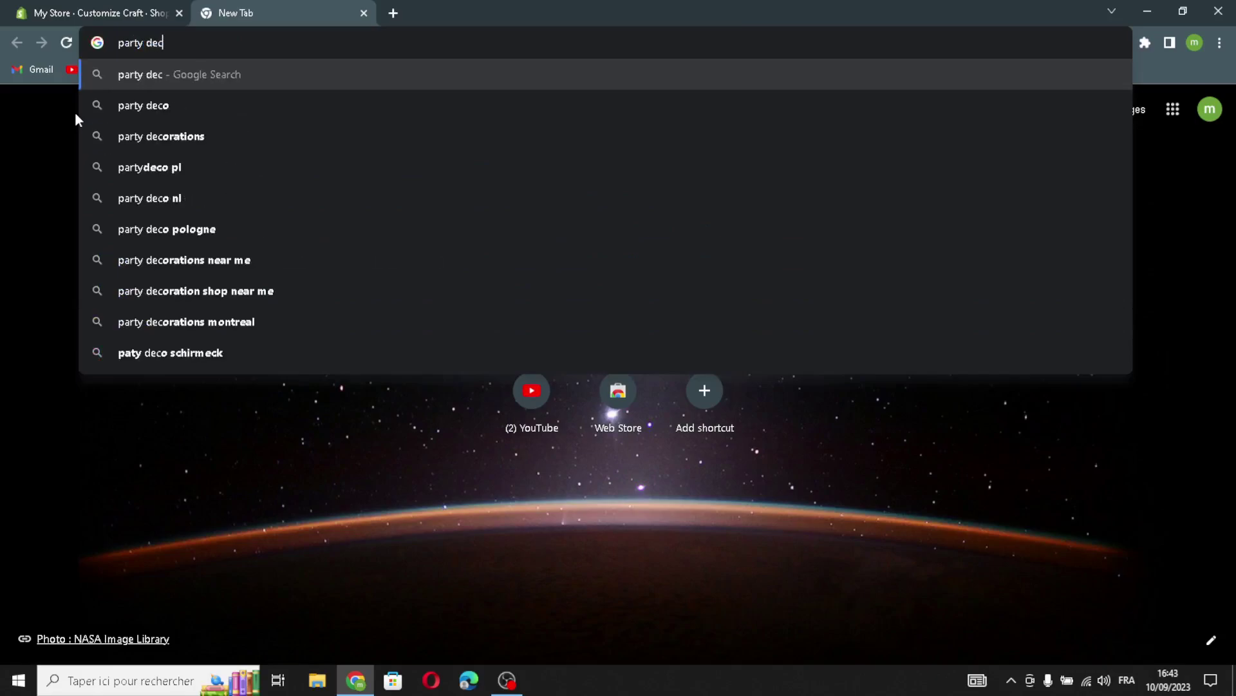
type("orat")
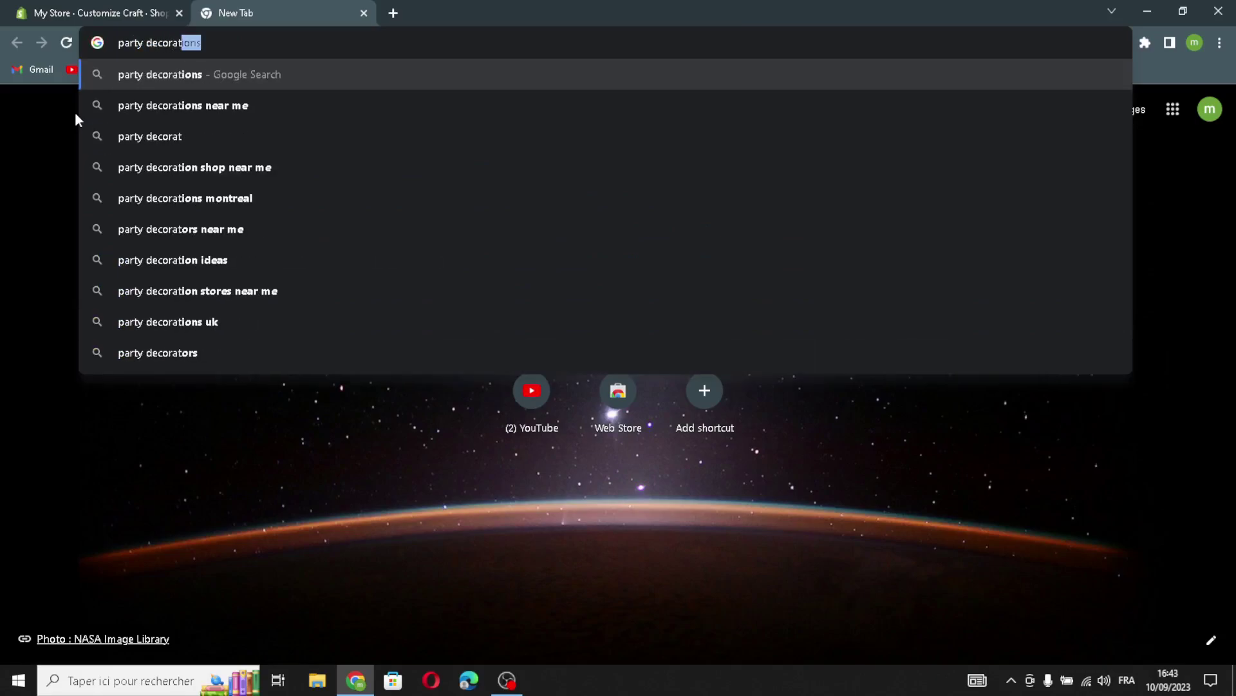
type("ion lo")
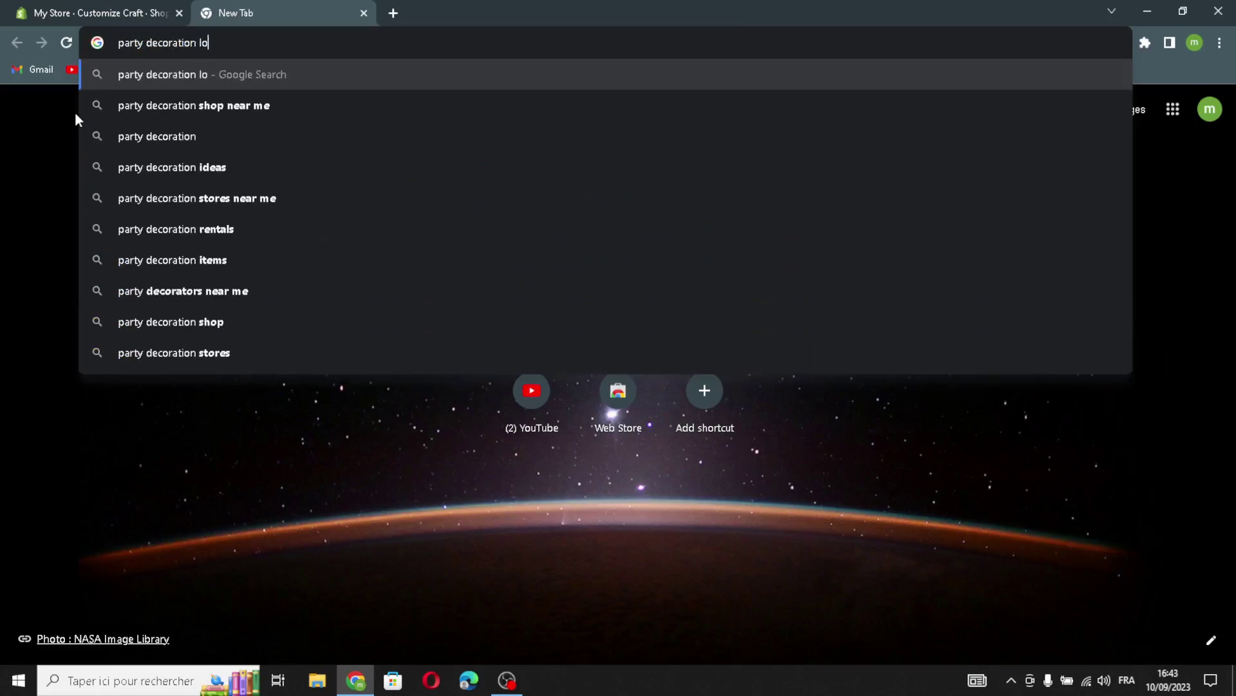
type("go ideas")
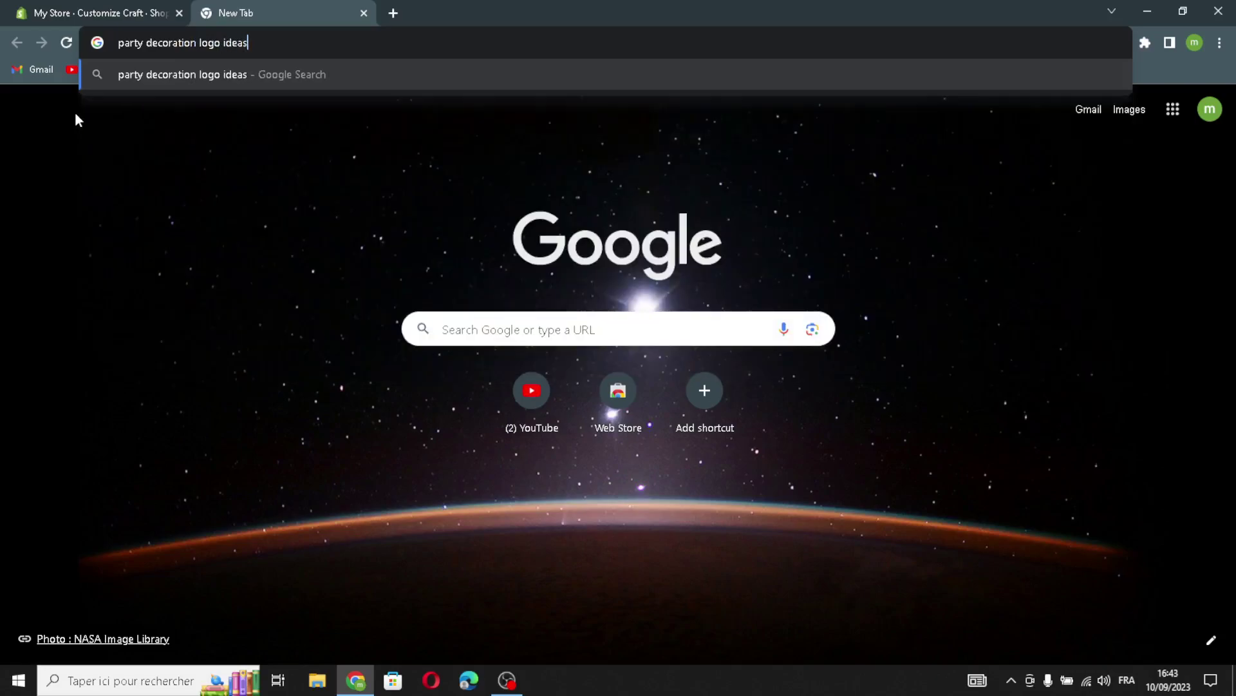
key("Return")
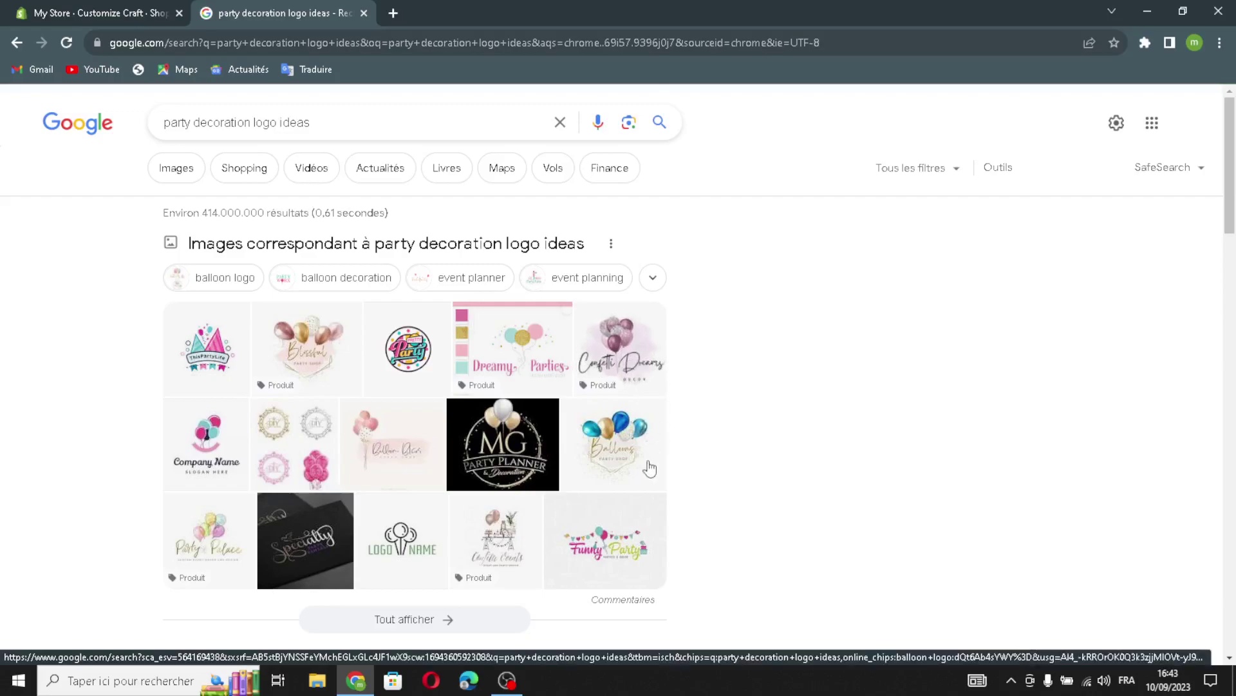
left_click(499, 454)
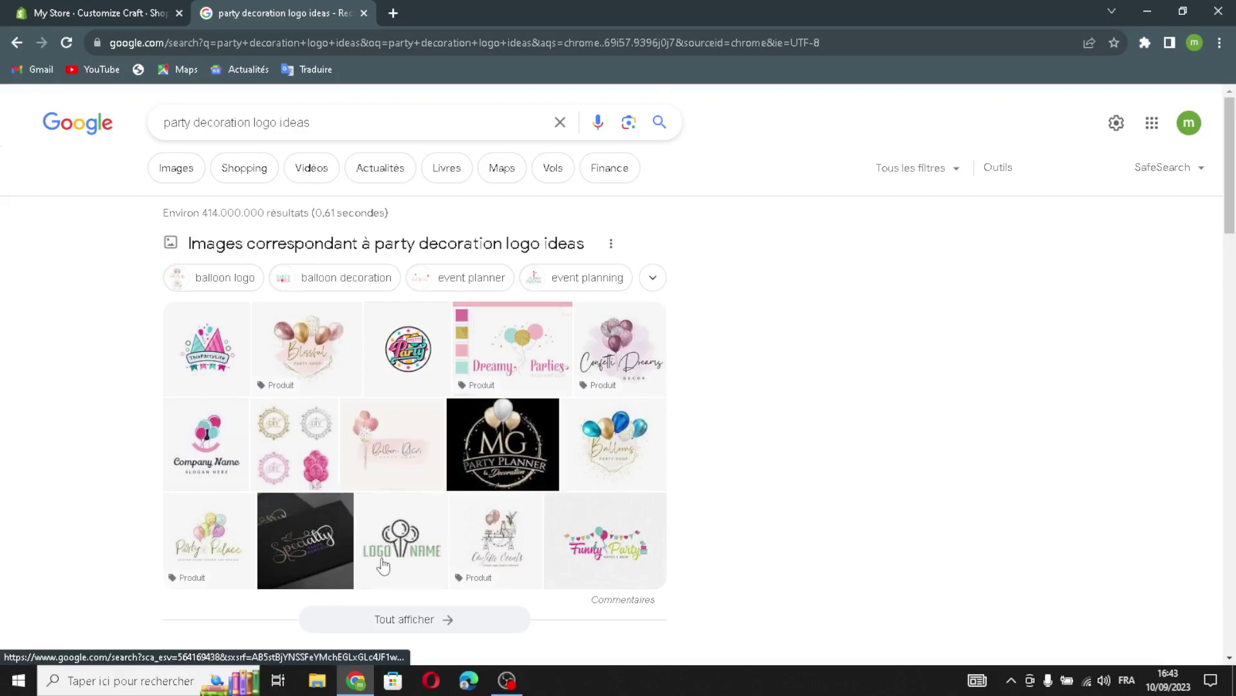
left_click_drag(383, 565, 437, 296)
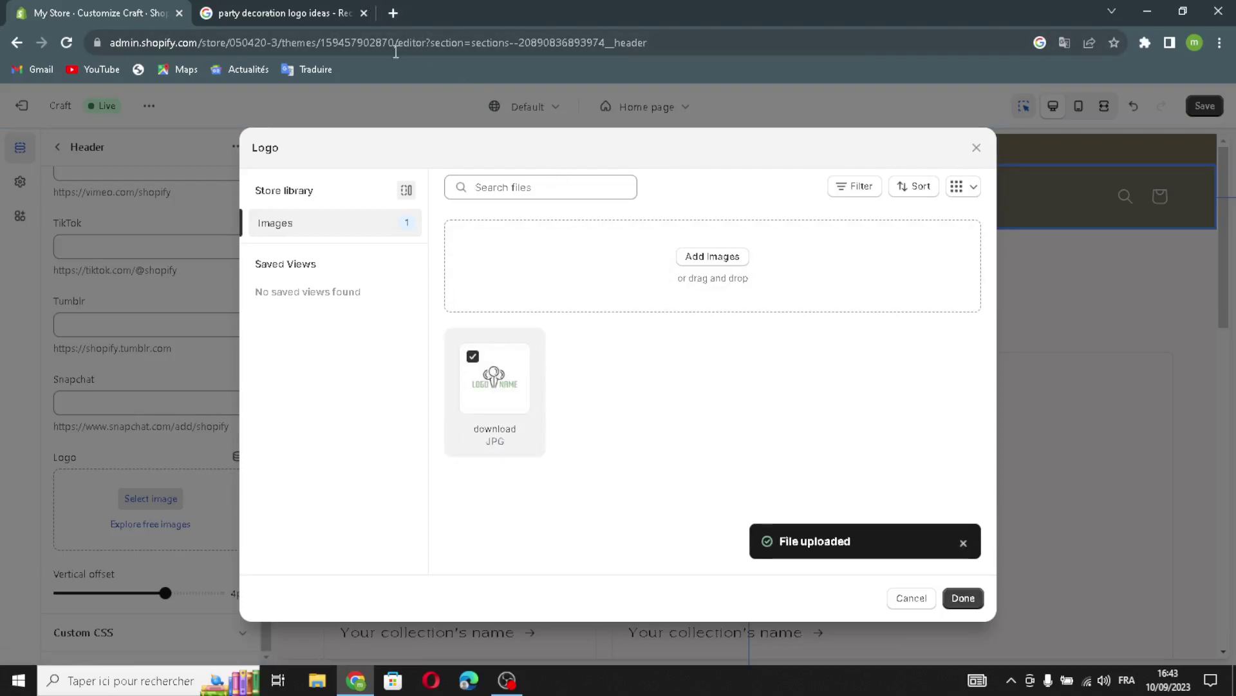
Step: Set the uploaded LOGO NAME image as header logo at 140px desktop width
left_click(963, 597)
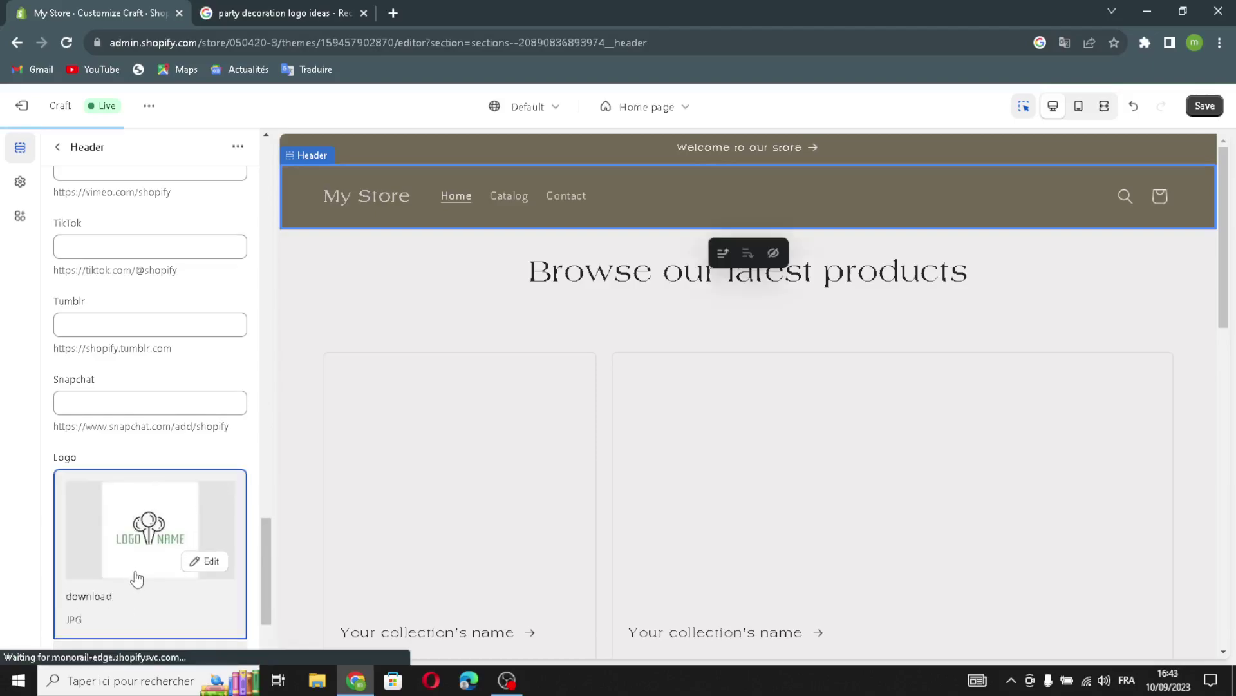
scroll(143, 580, "down", 2)
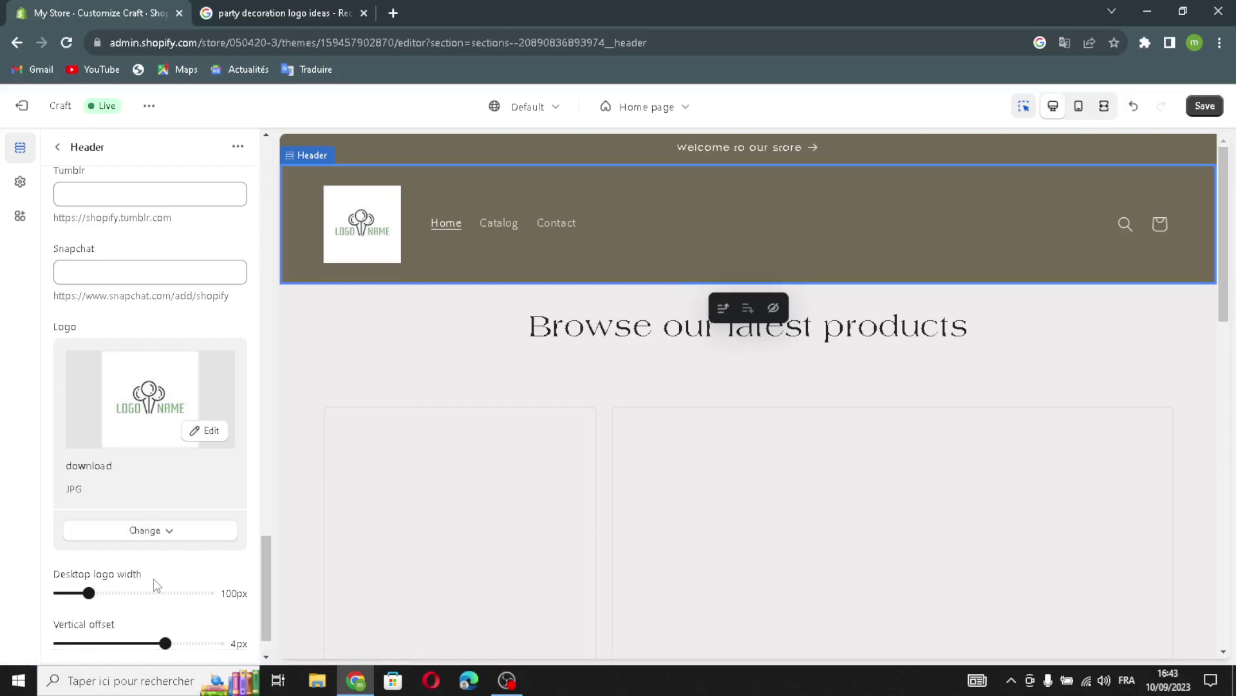
left_click(113, 592)
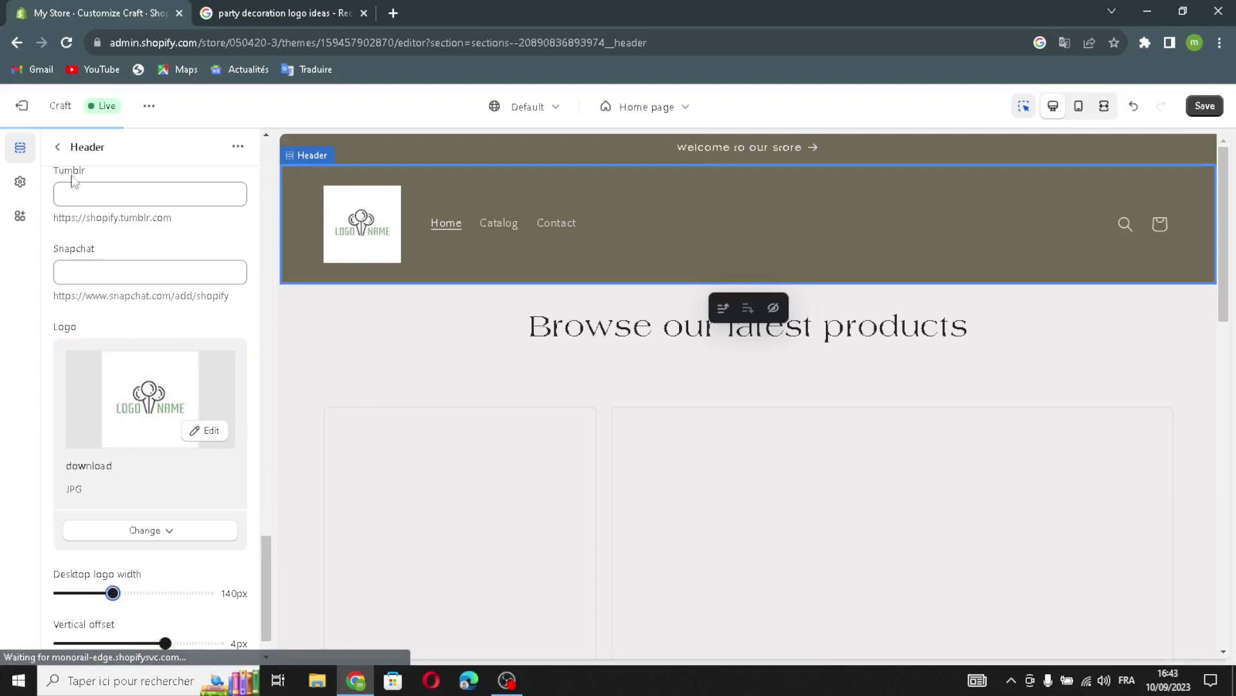
left_click(57, 148)
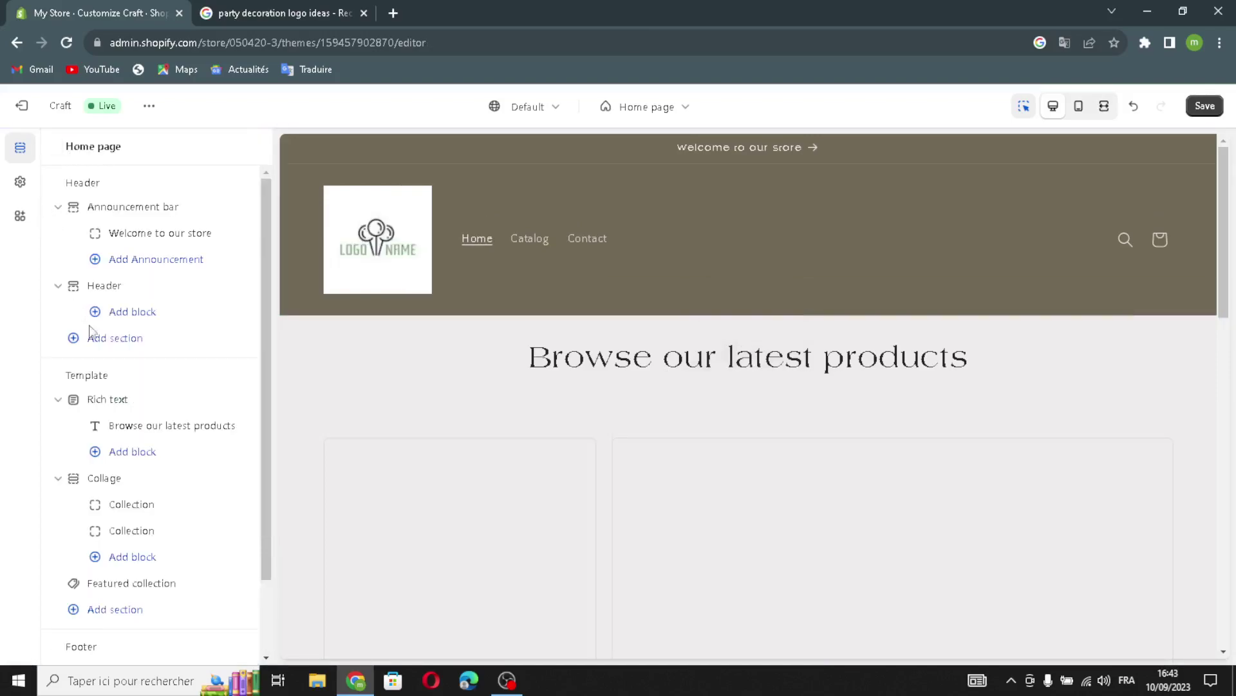
Step: Keep the Rich text section's desktop content position and alignment at Center
left_click(132, 403)
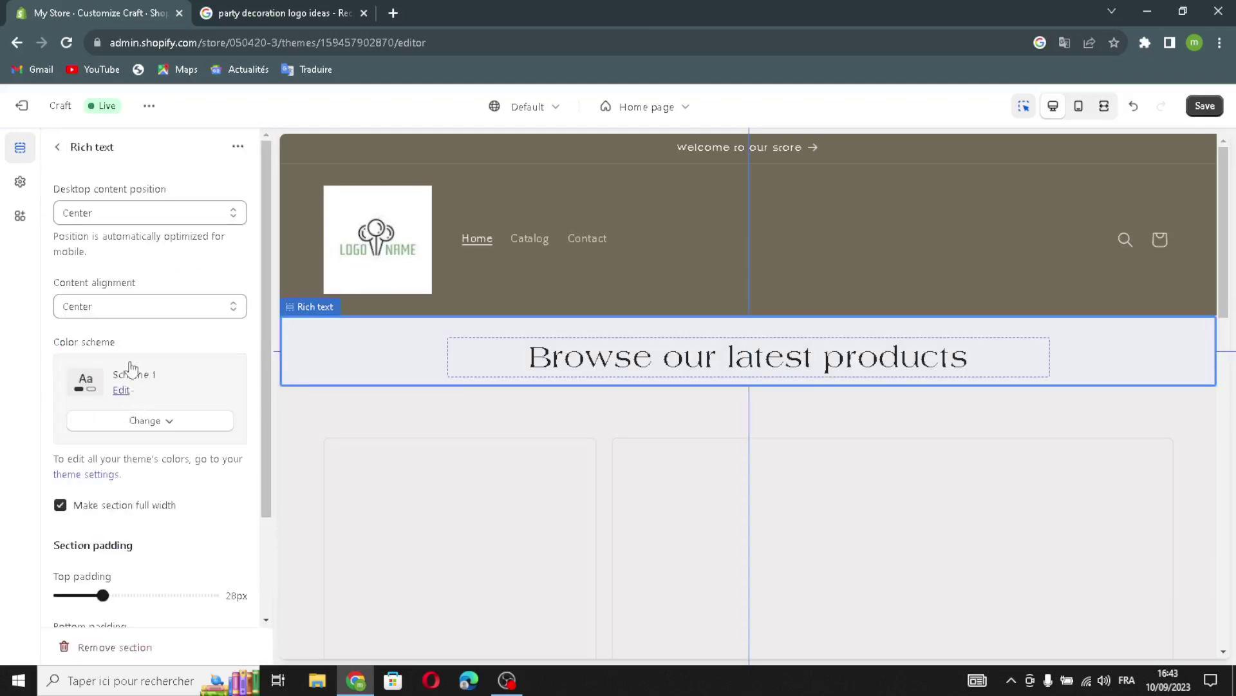
left_click(103, 221)
left_click(103, 222)
left_click(103, 221)
left_click(103, 221)
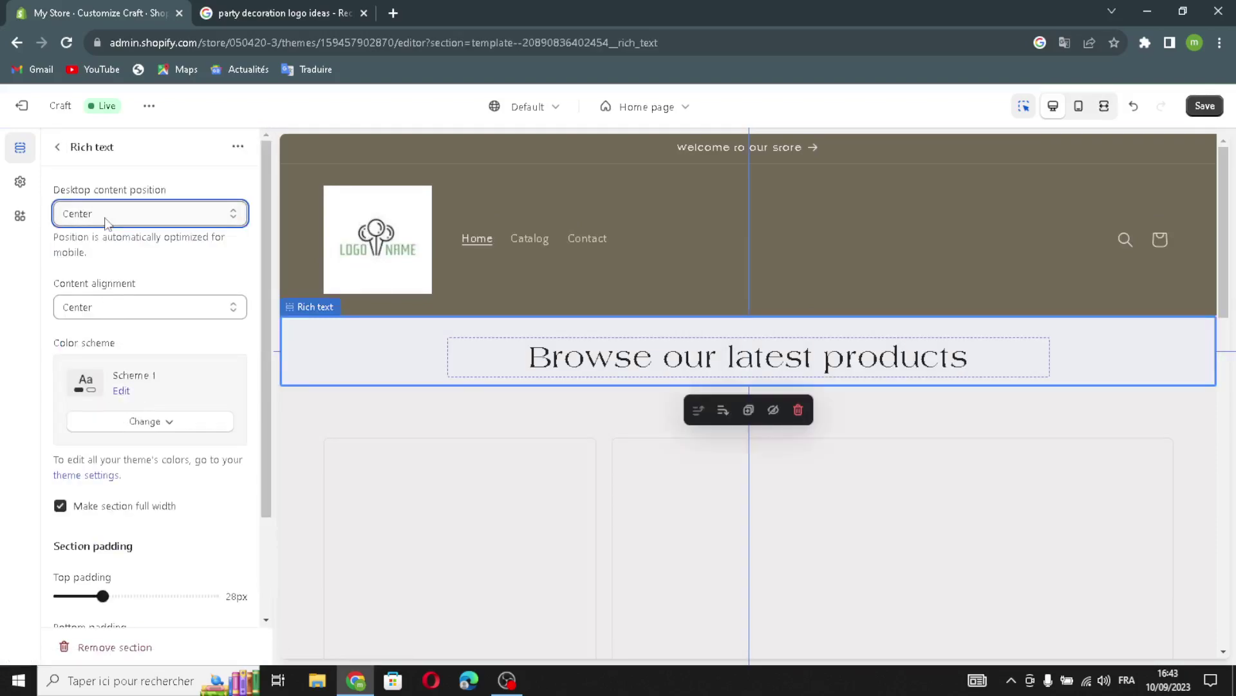
left_click(103, 221)
left_click(96, 248)
left_click(147, 309)
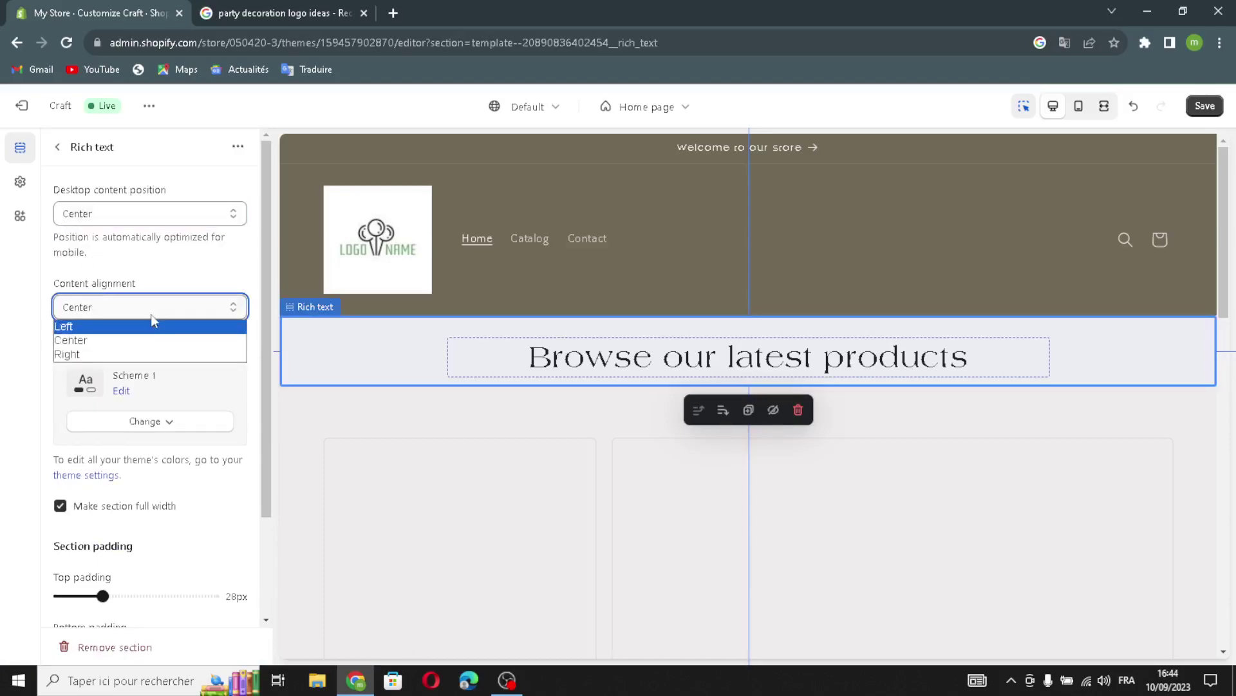
left_click(151, 309)
Step: Apply colour Scheme 3 to the 'Browse our latest products' rich text band
left_click(100, 422)
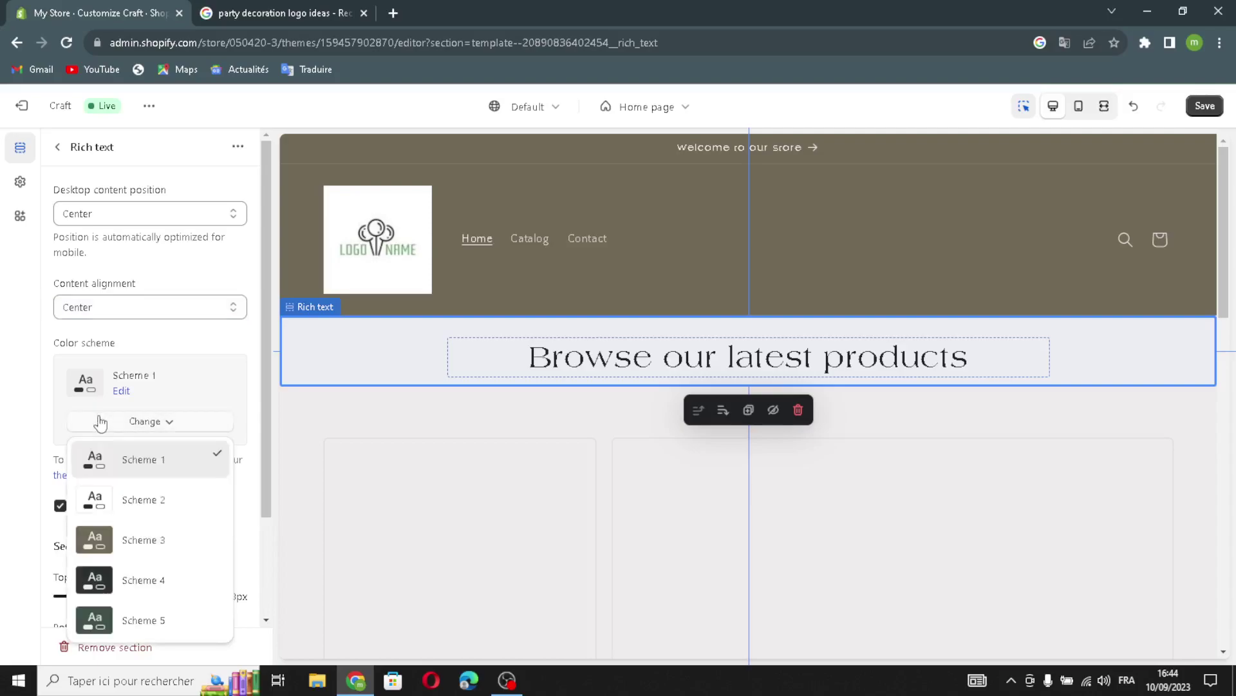
left_click(97, 538)
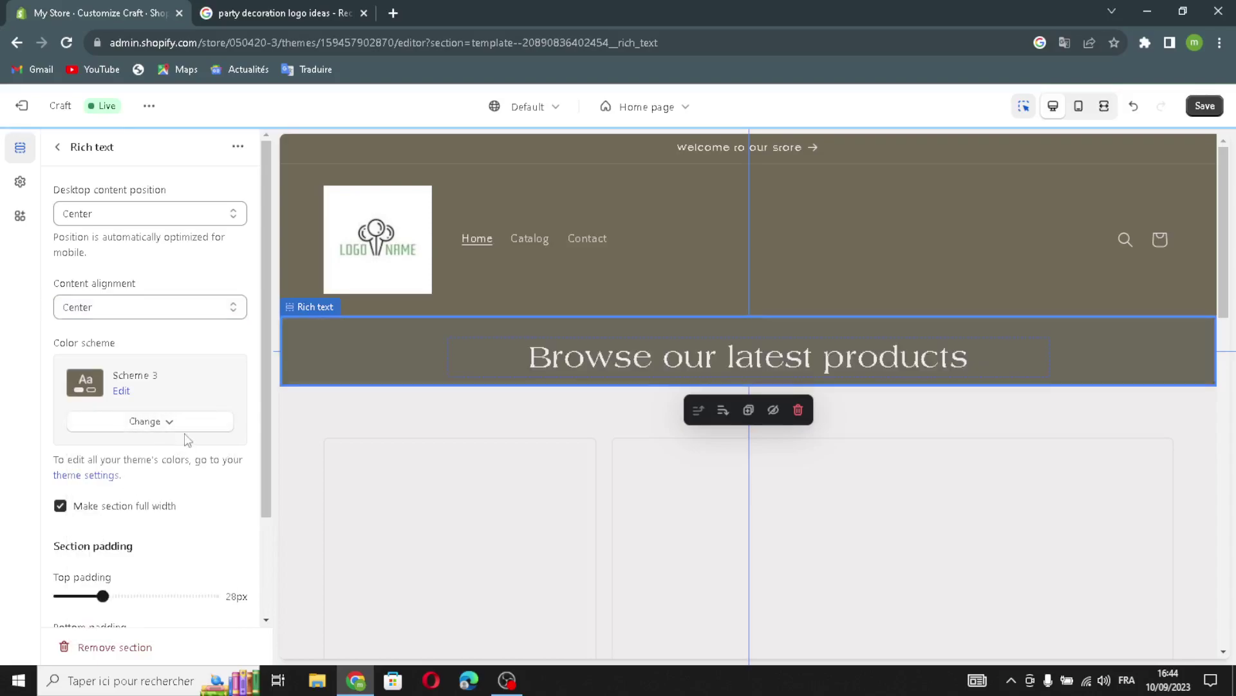
scroll(165, 459, "down", 1)
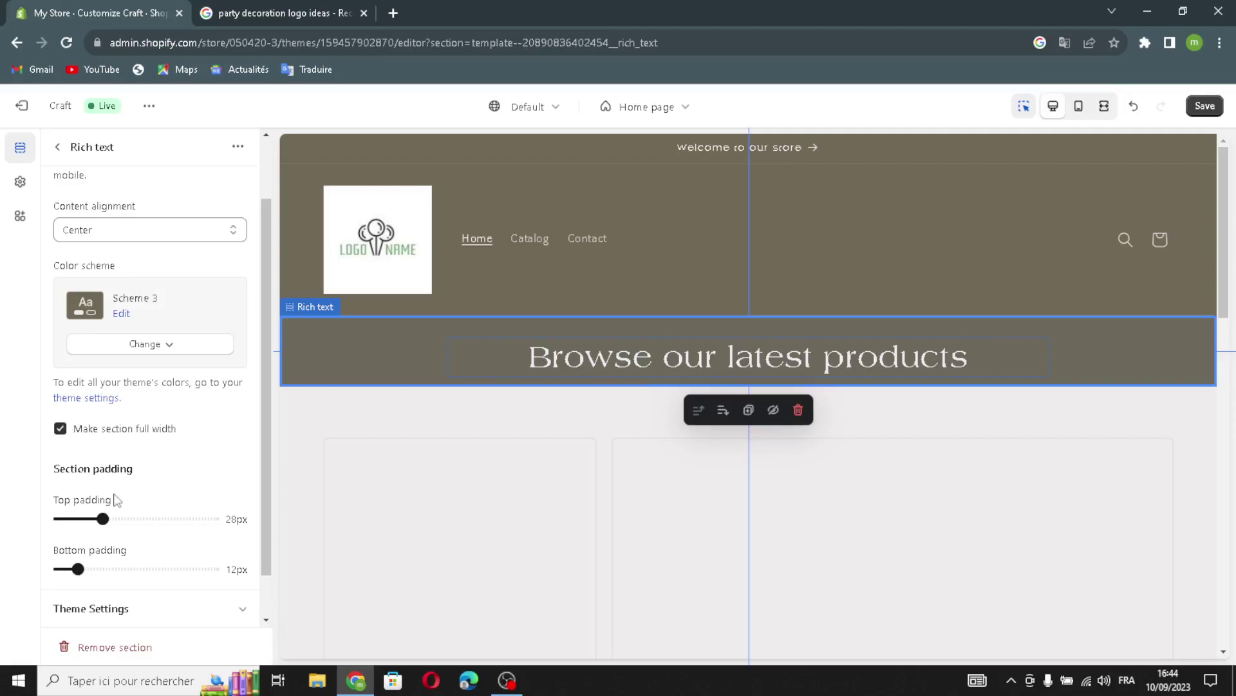
scroll(97, 502, "down", 1)
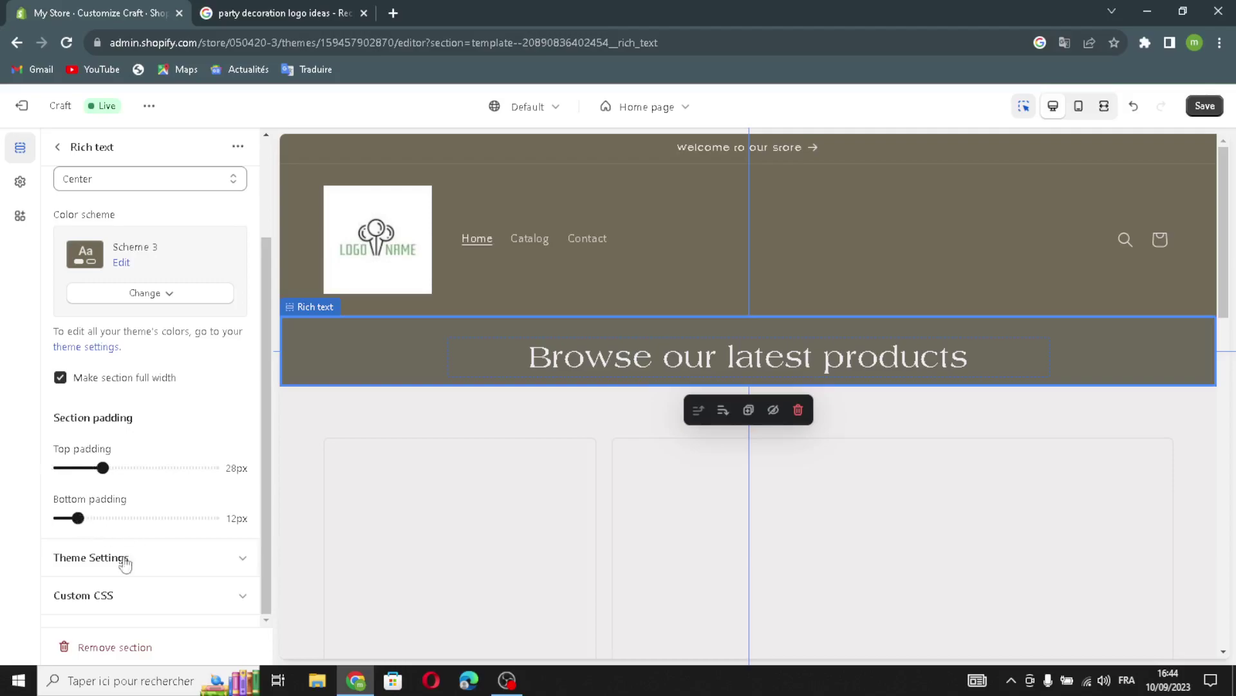
left_click(57, 147)
Step: Enter 'party decoration' as the AI heading description for the rich text heading
left_click(152, 429)
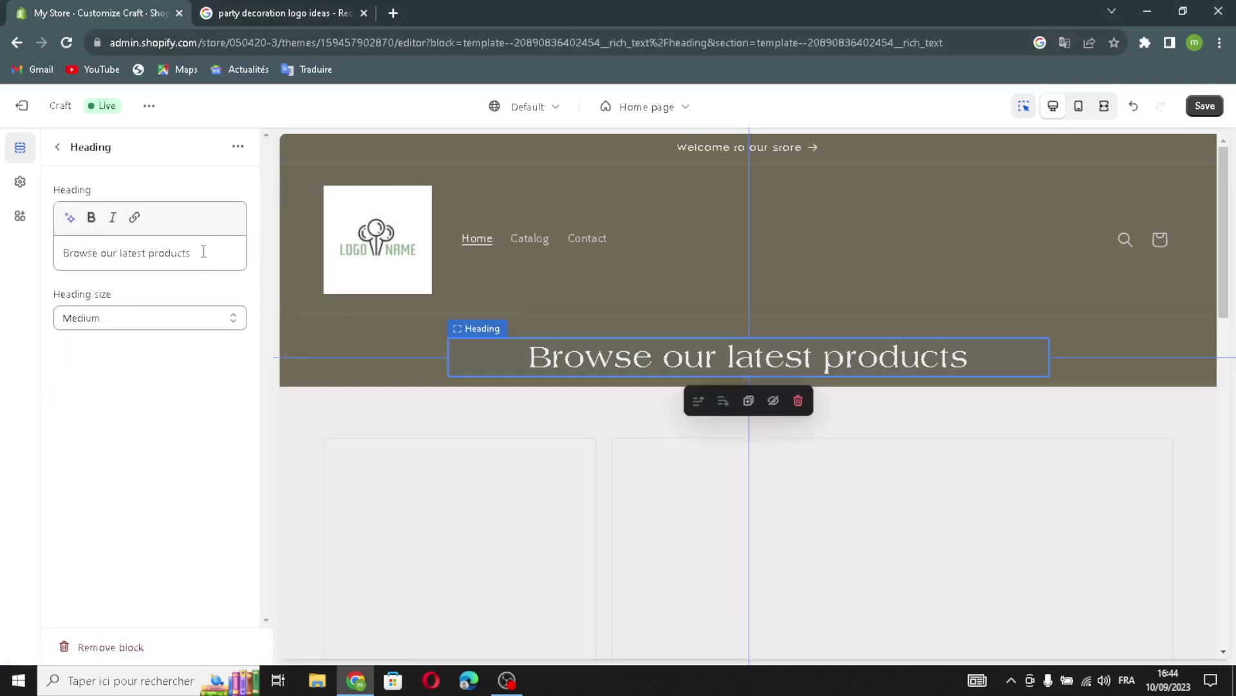
left_click_drag(199, 253, 127, 238)
left_click(229, 255)
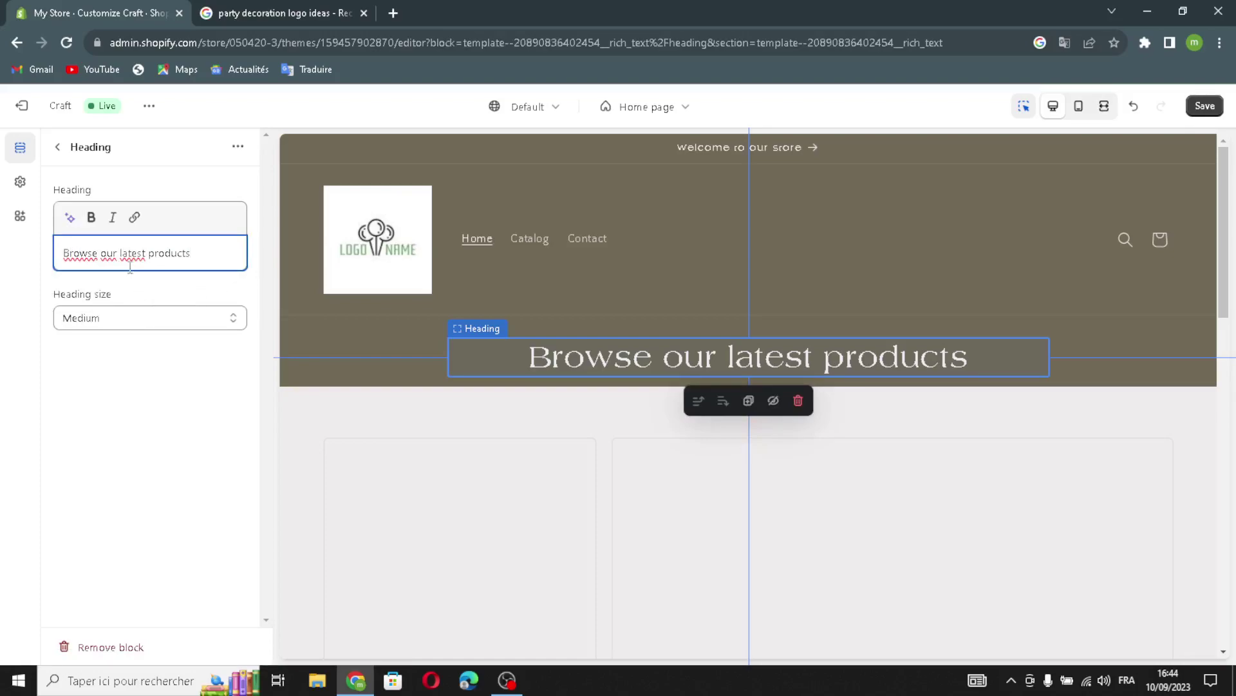
left_click(71, 219)
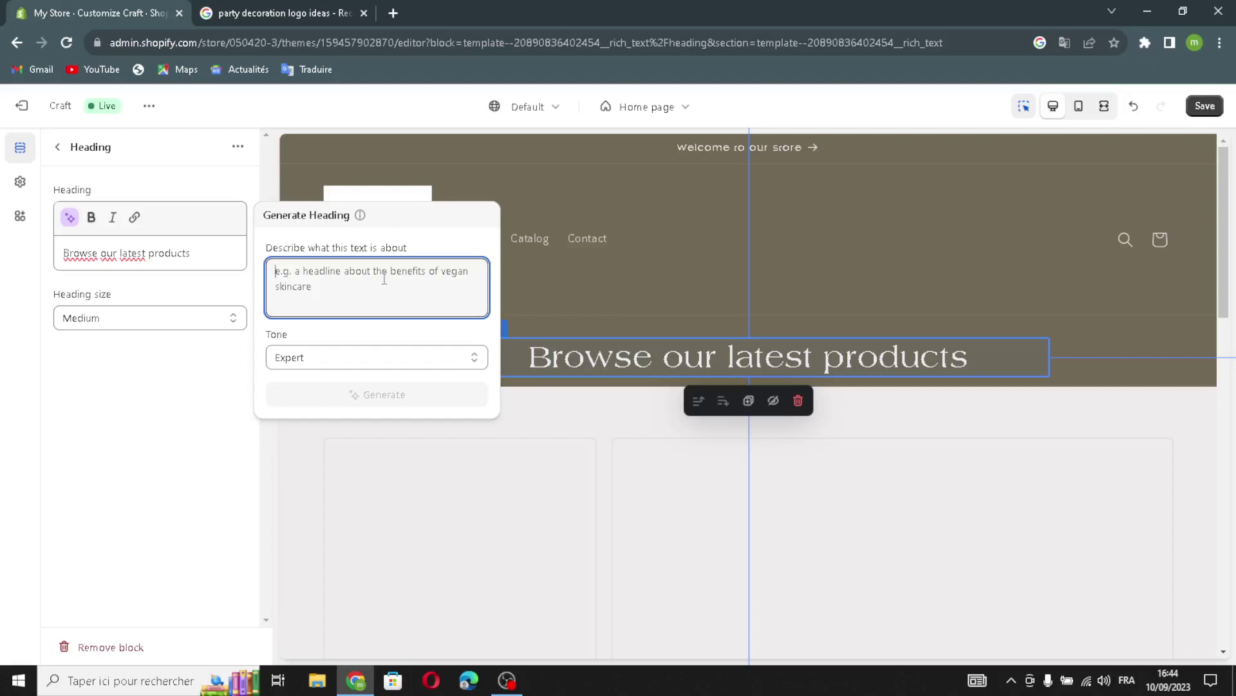
type("party")
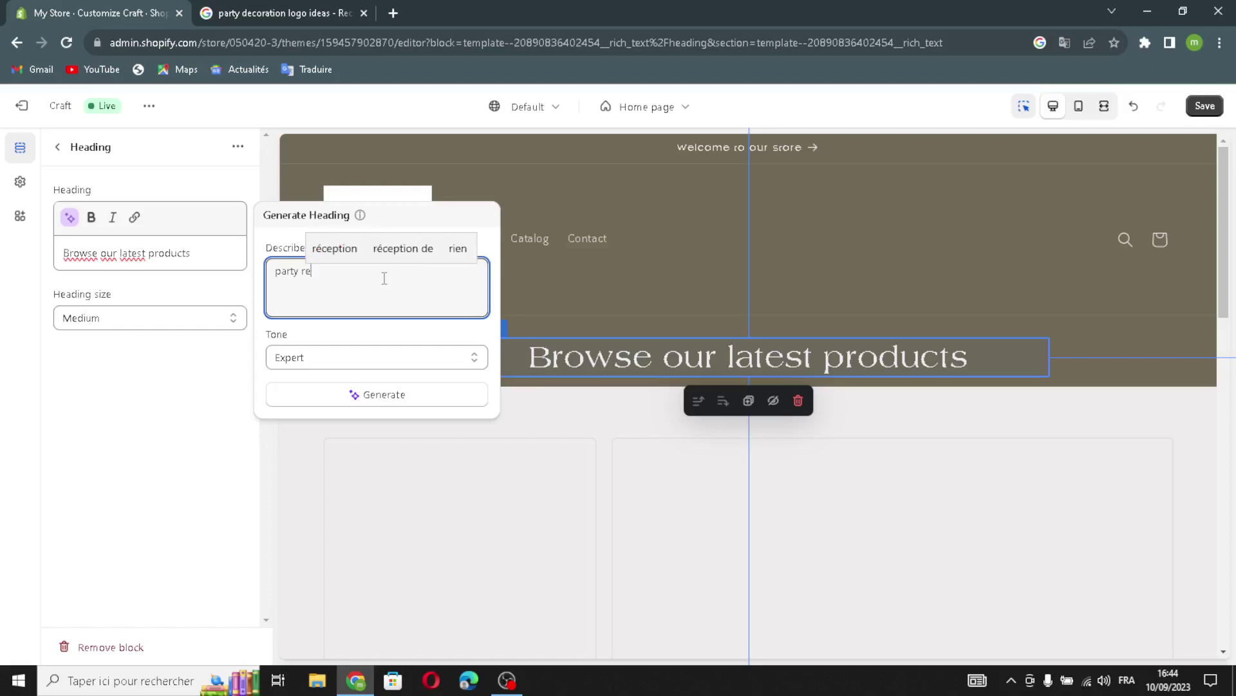
type(" reco")
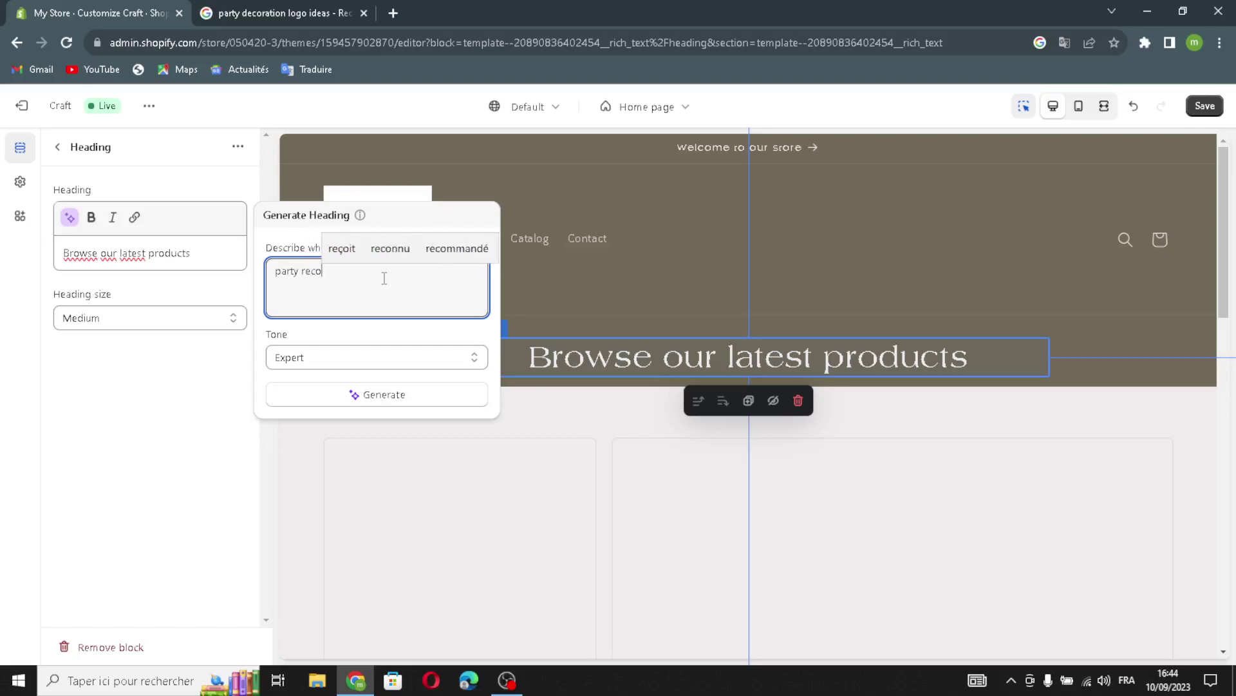
key("BackSpace")
key("BackSpace")
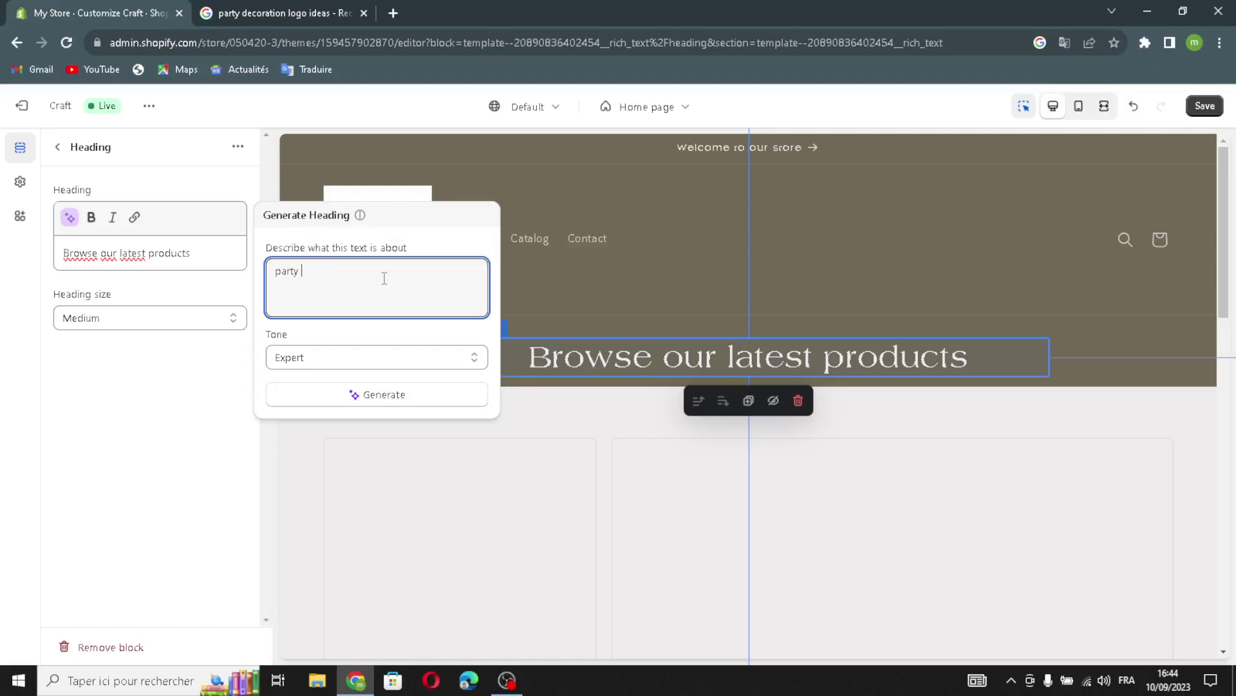
type("deco")
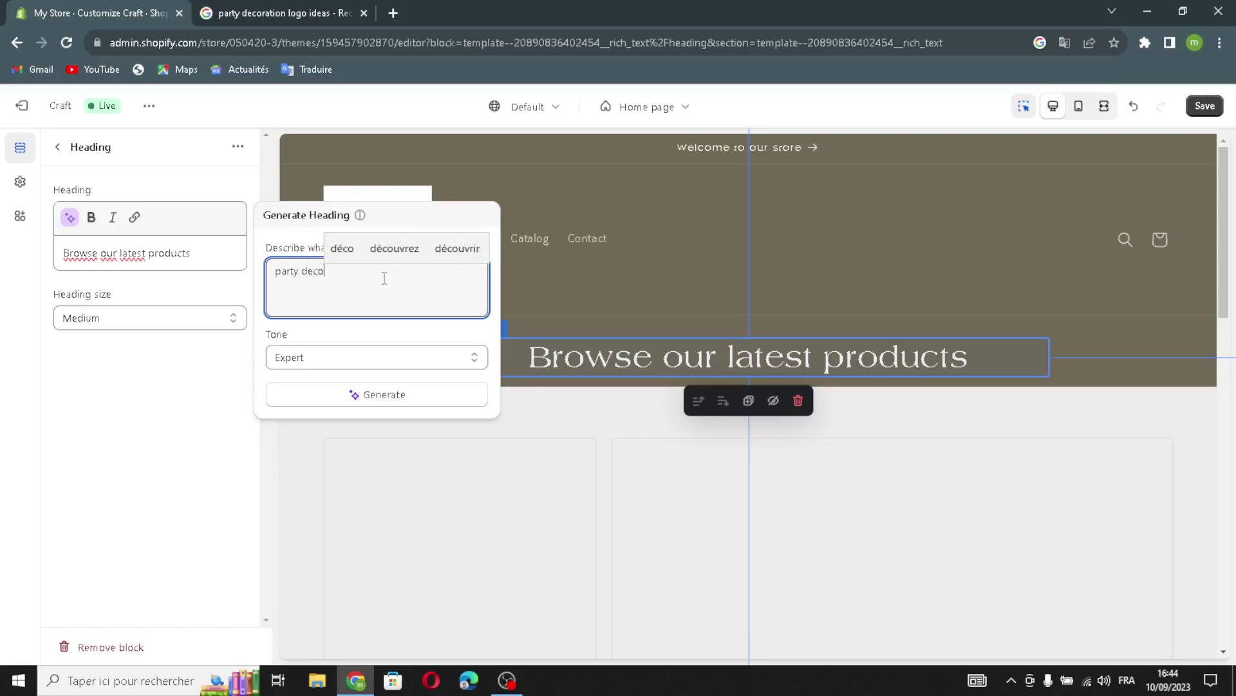
type("ratio")
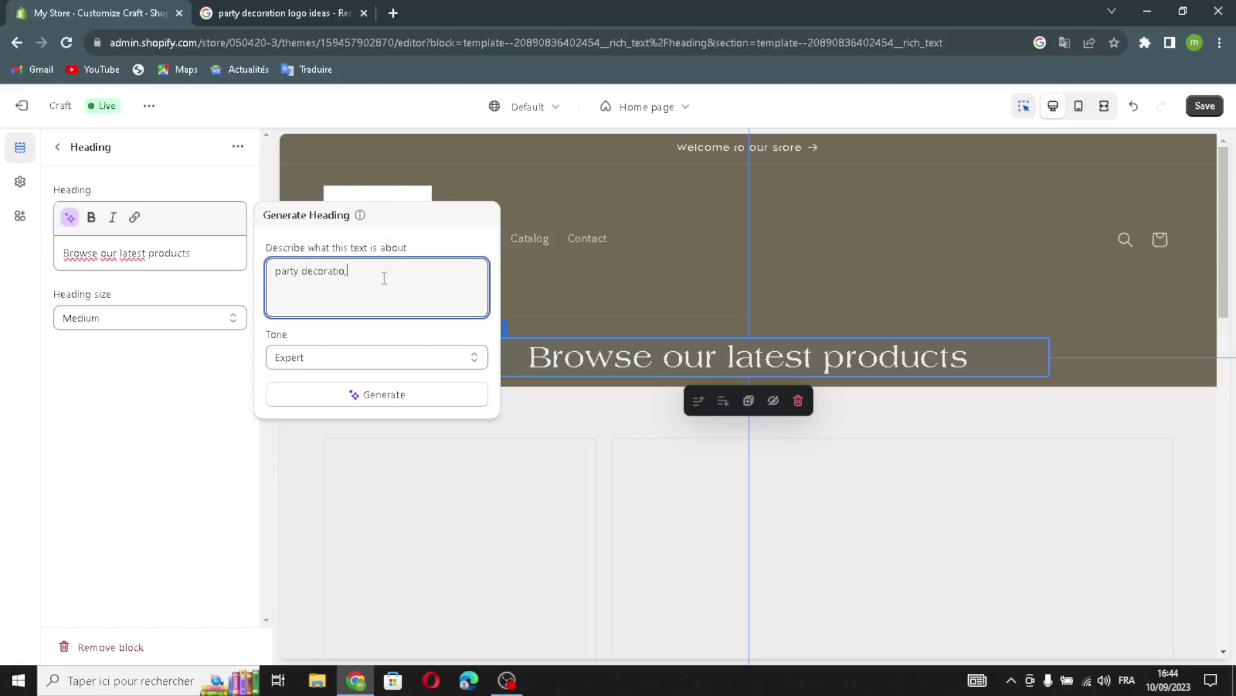
type("n")
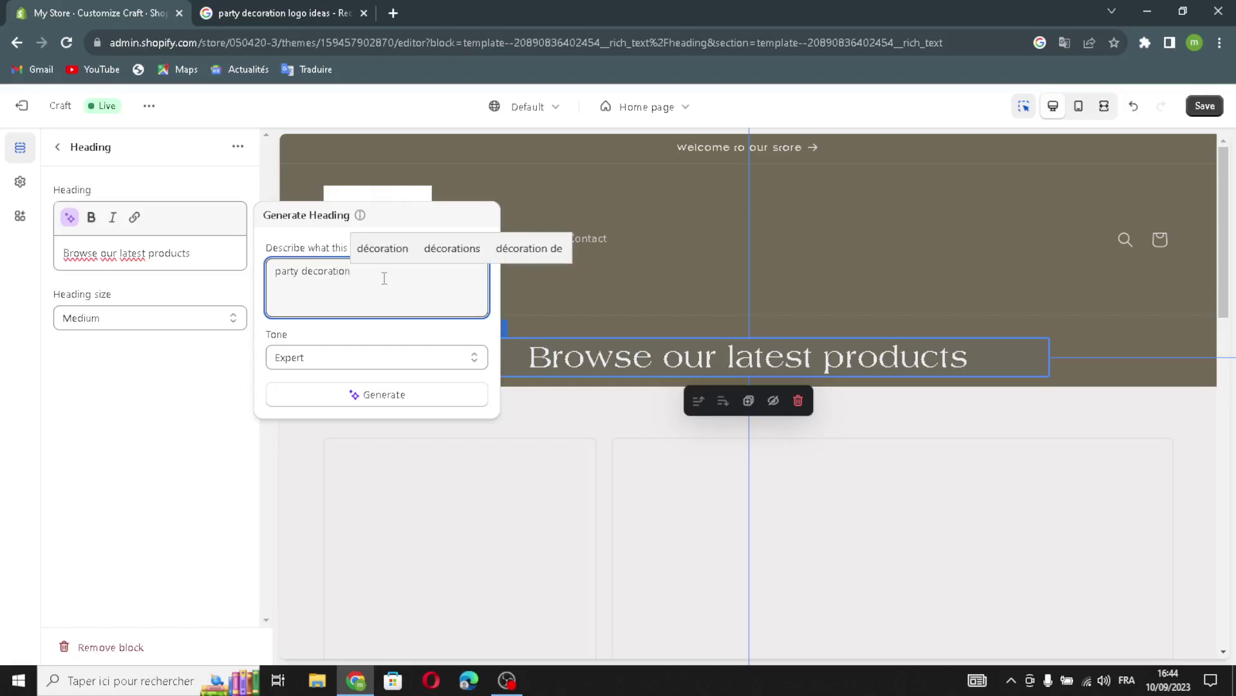
Step: Apply the first suggestion, 'Elevate Your Party with Stunning Decorations.', keeping heading size Medium
left_click(359, 393)
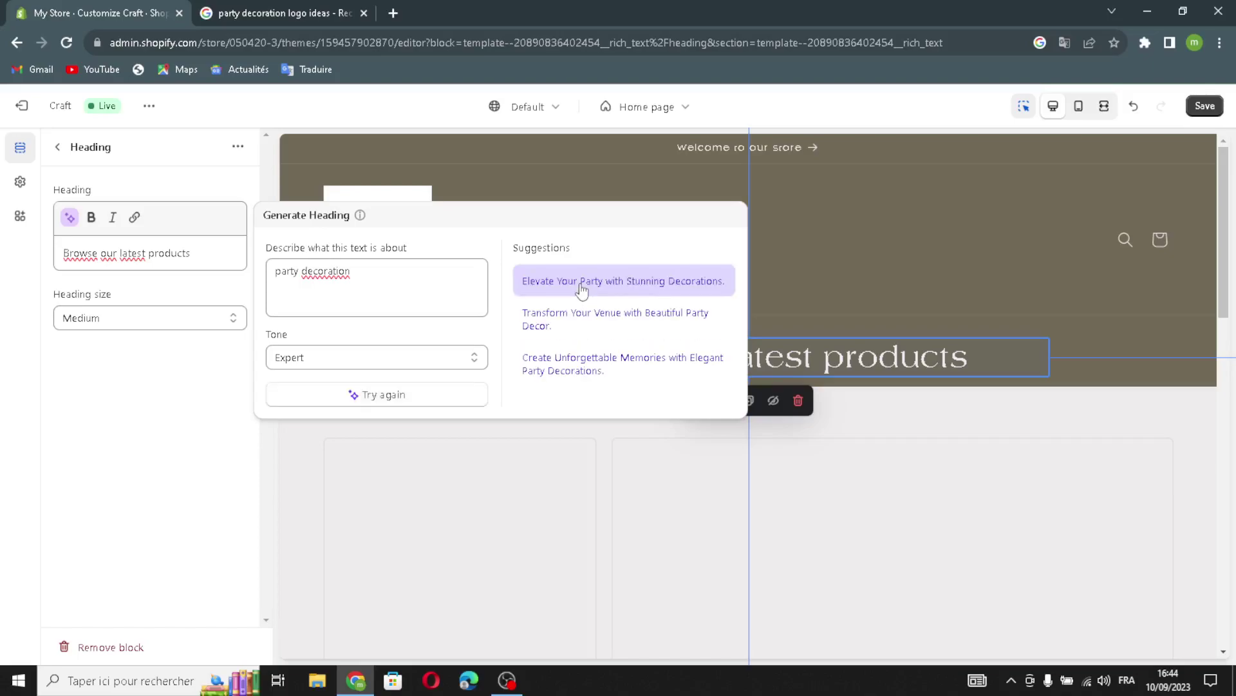
left_click(580, 292)
left_click(180, 335)
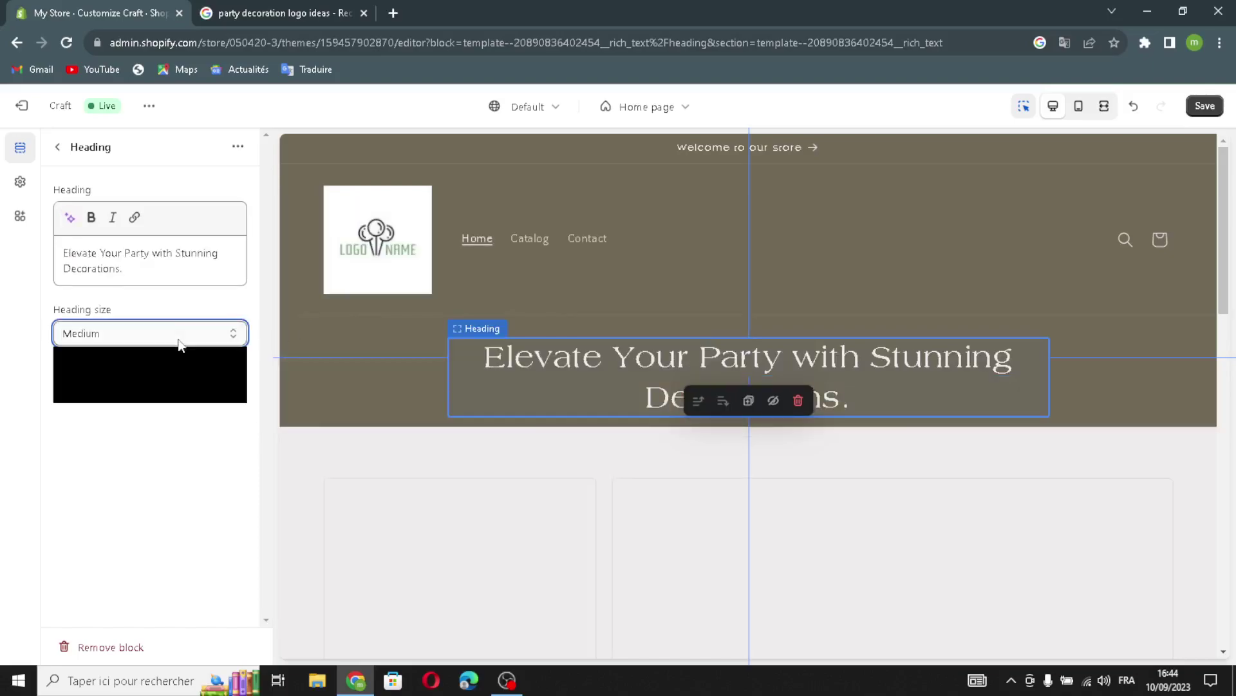
left_click(95, 371)
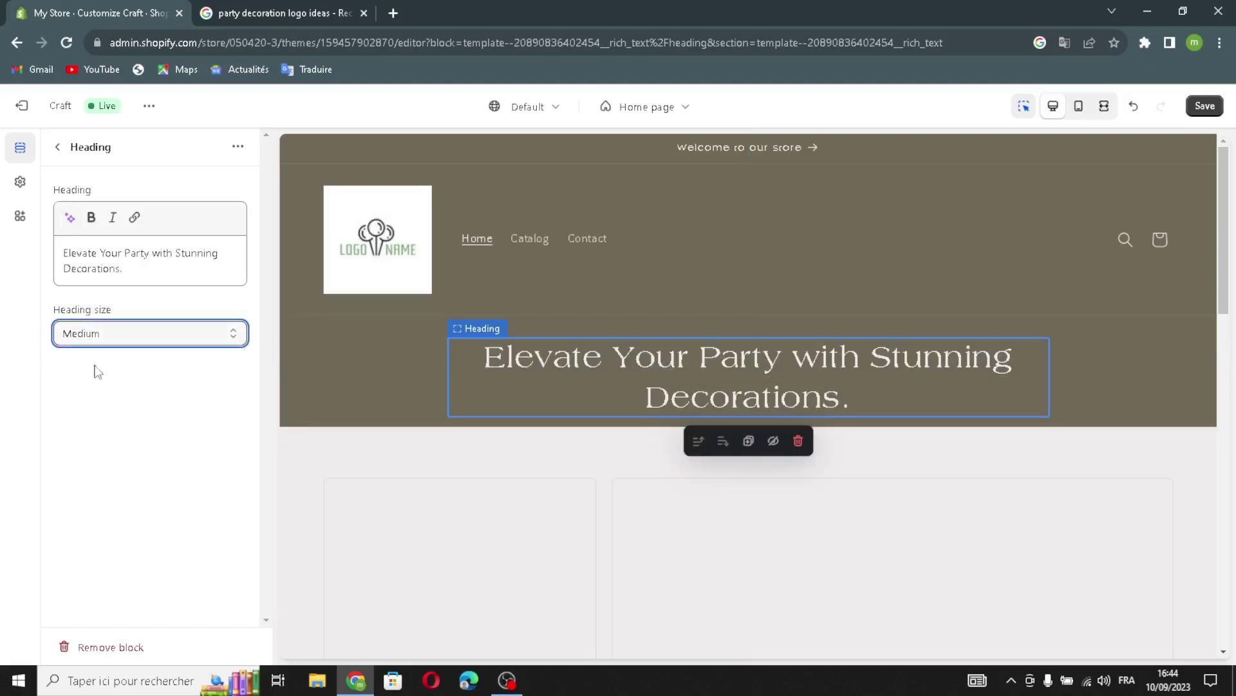
Step: Give the Collage section the AI heading 'Elevate Your Event with Exquisite Party Decor!' from 'party decoration'
left_click(58, 147)
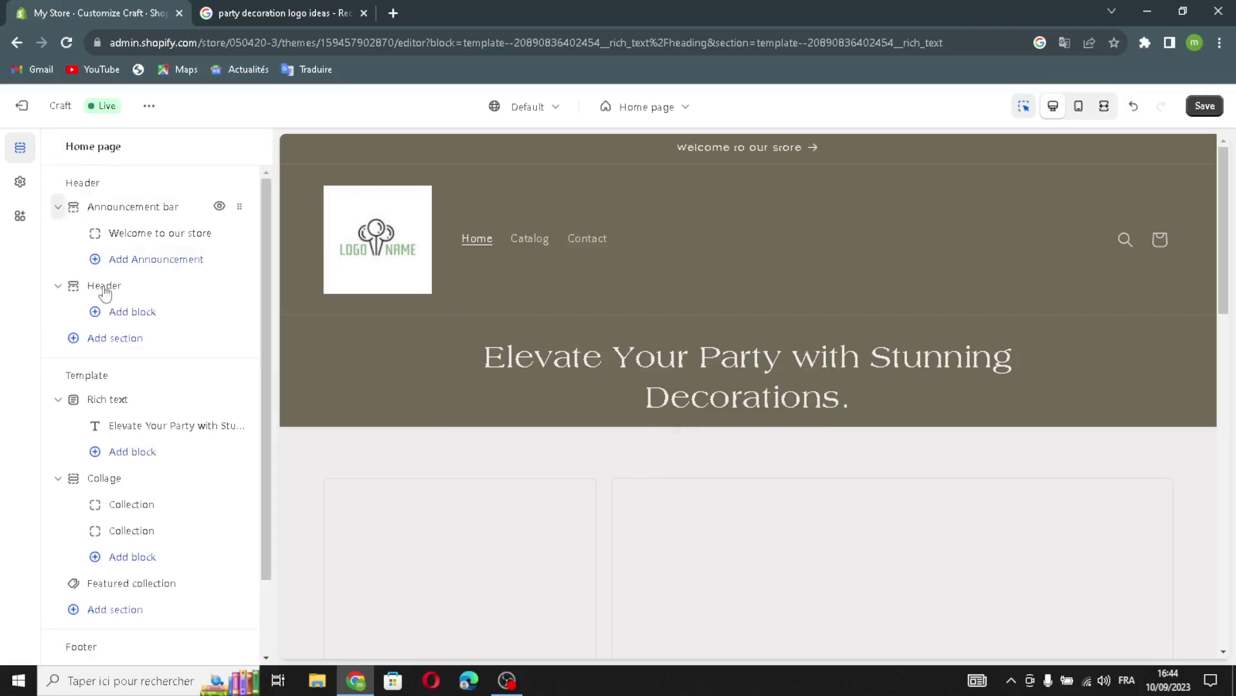
left_click(99, 489)
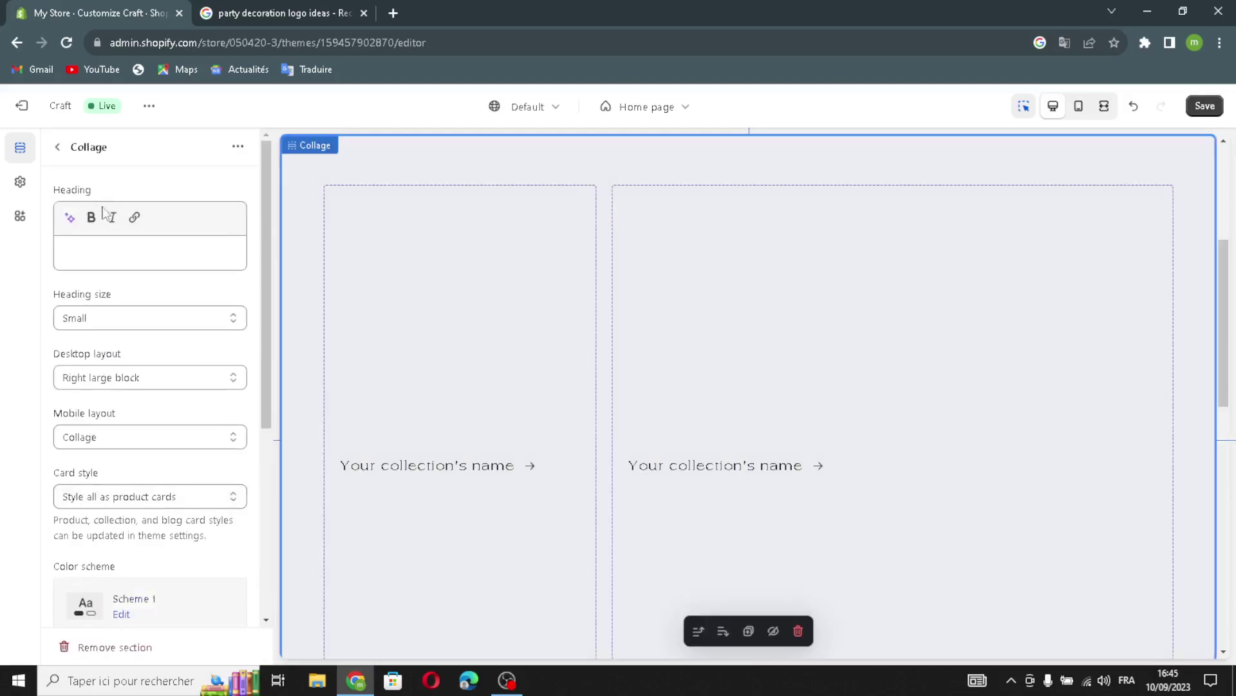
left_click(71, 219)
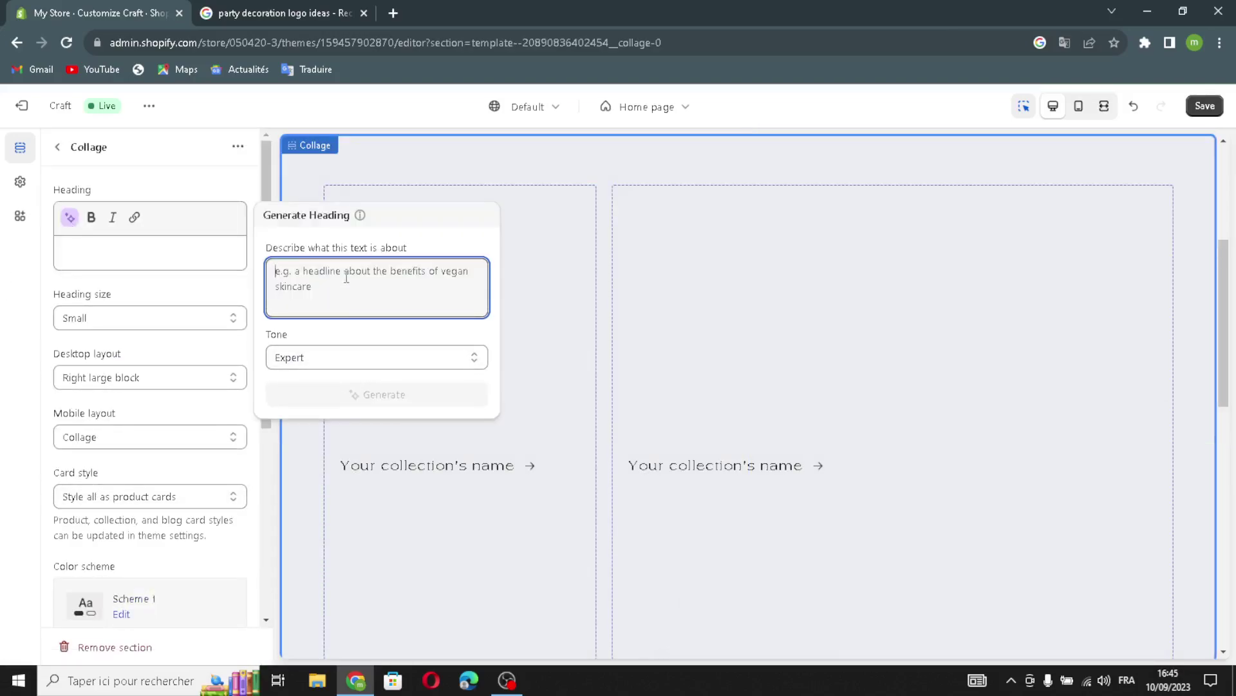
type("pa")
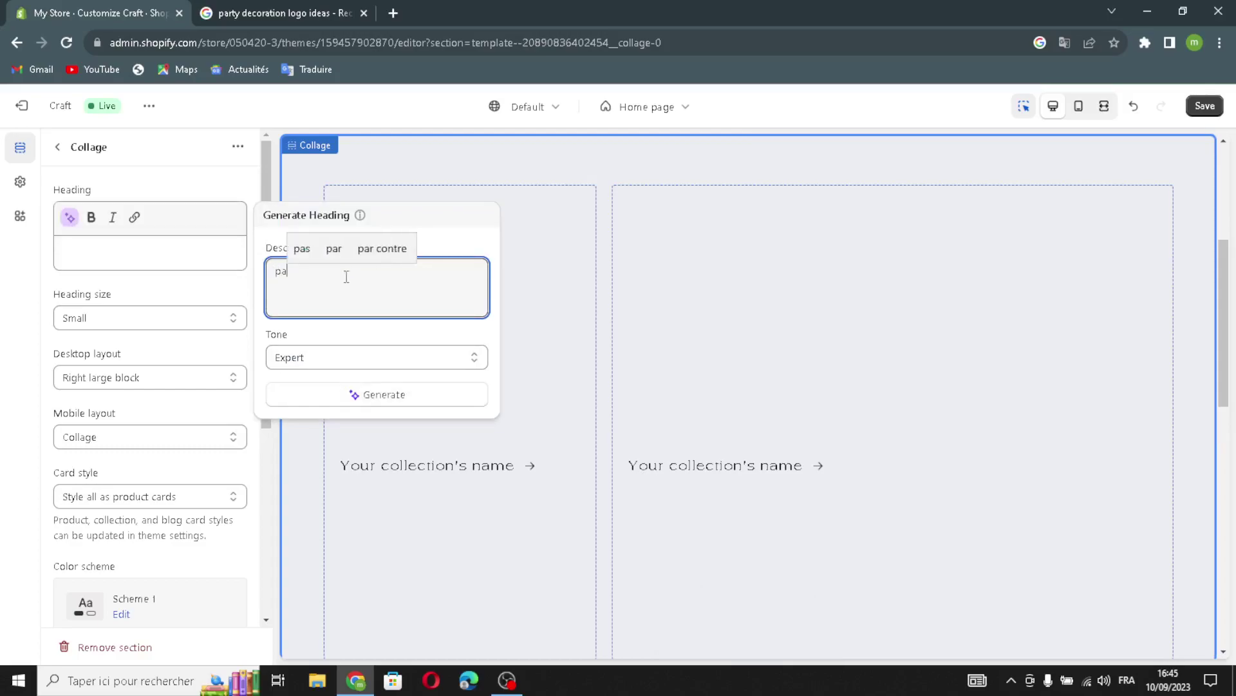
type("rty de")
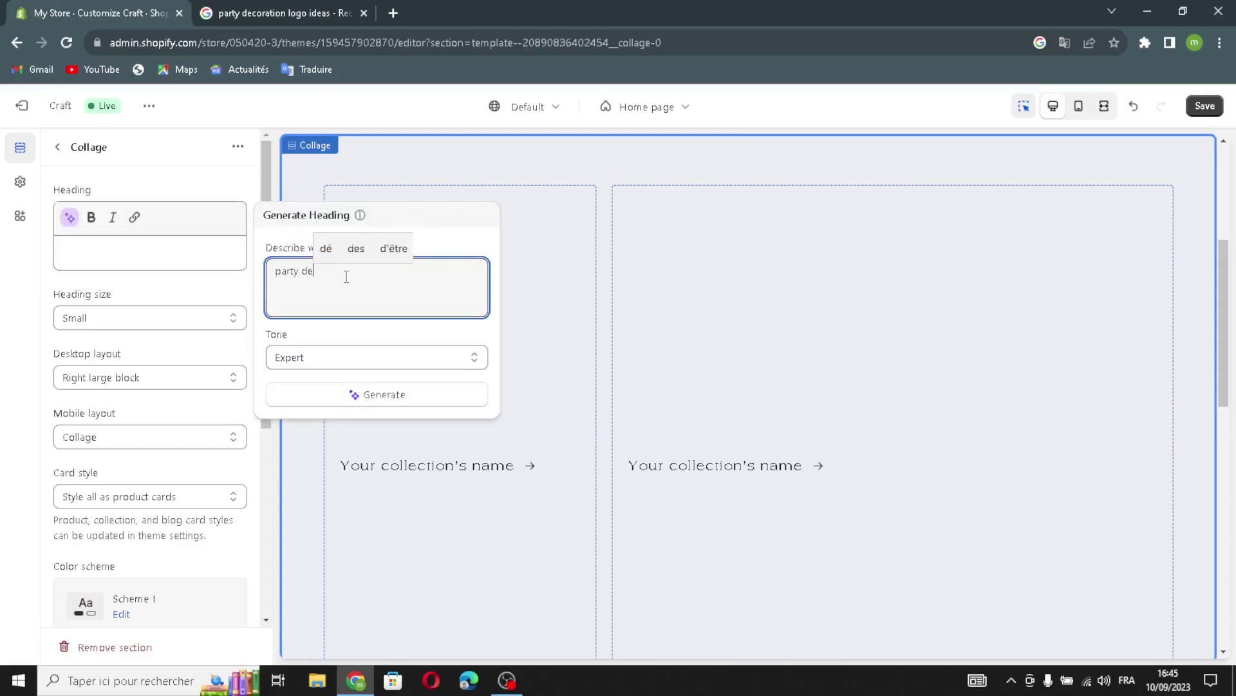
type("coration")
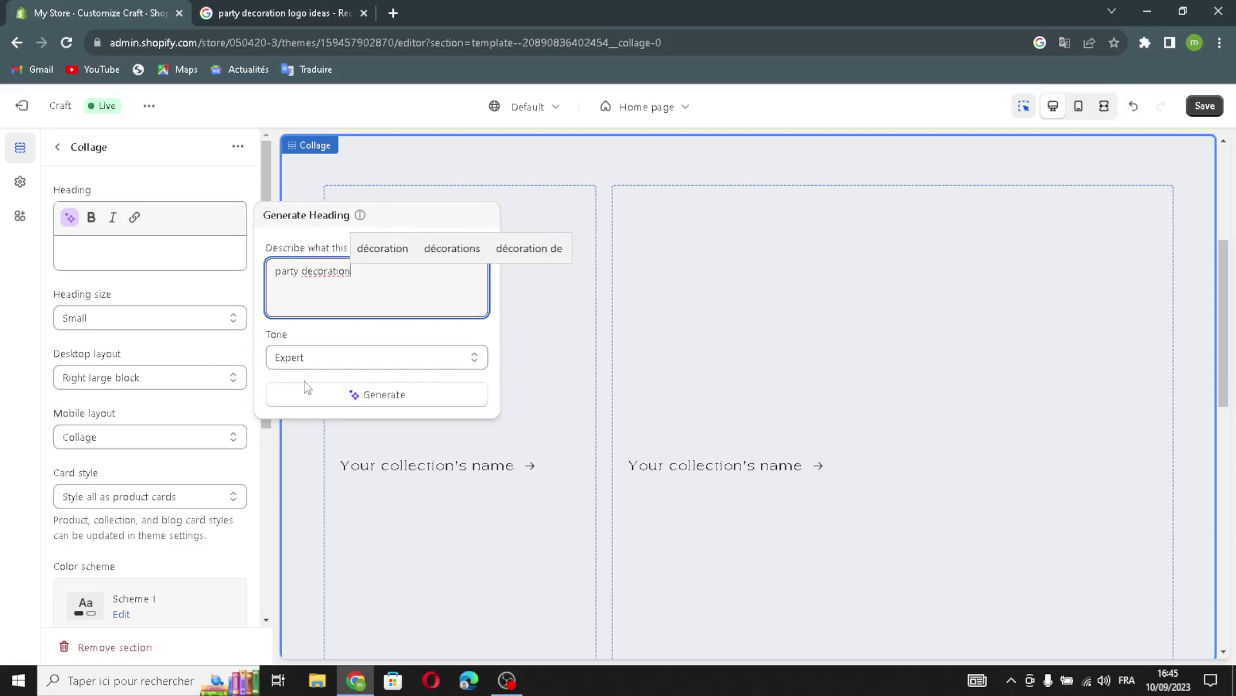
left_click(302, 390)
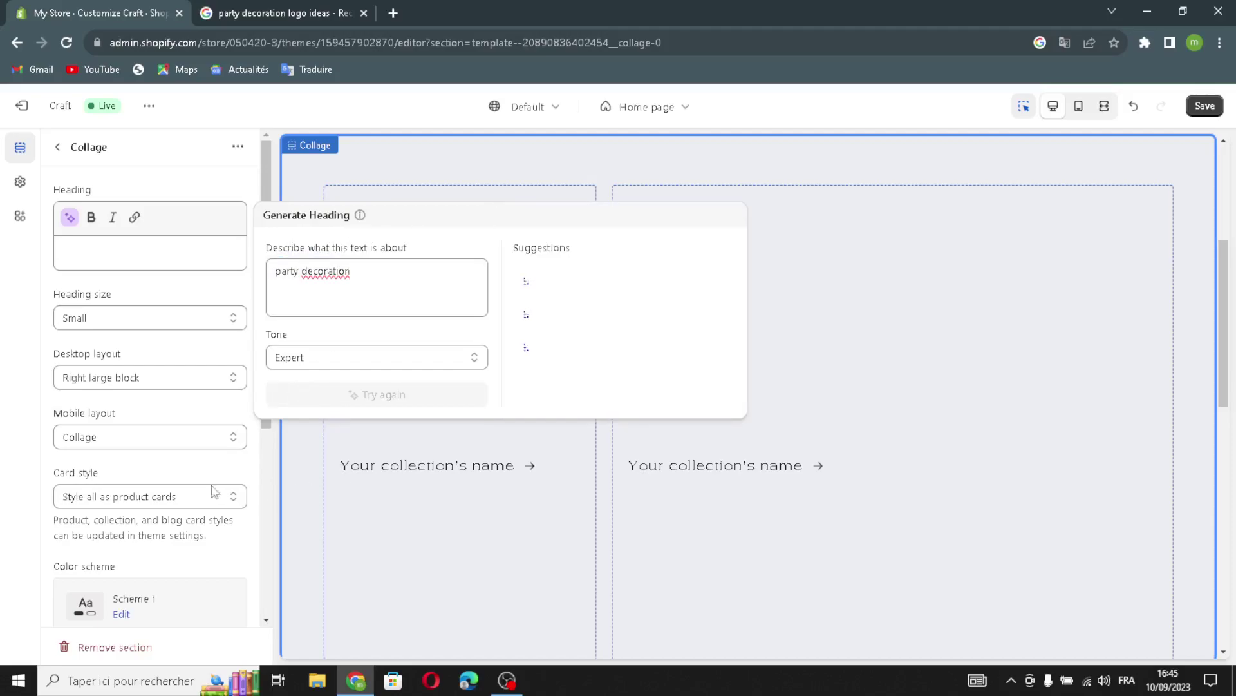
left_click(613, 331)
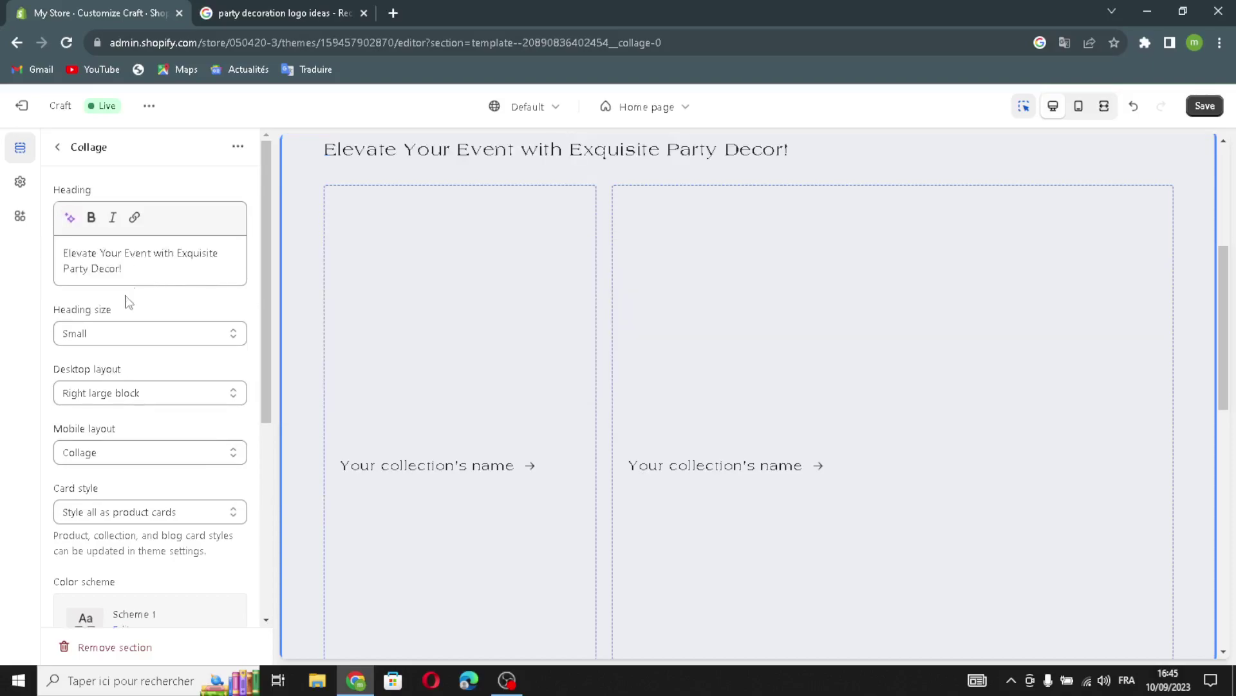
Step: Set the collage heading to Medium, keep Right large block and Collage layouts, and apply Scheme 3
left_click(144, 334)
left_click(138, 365)
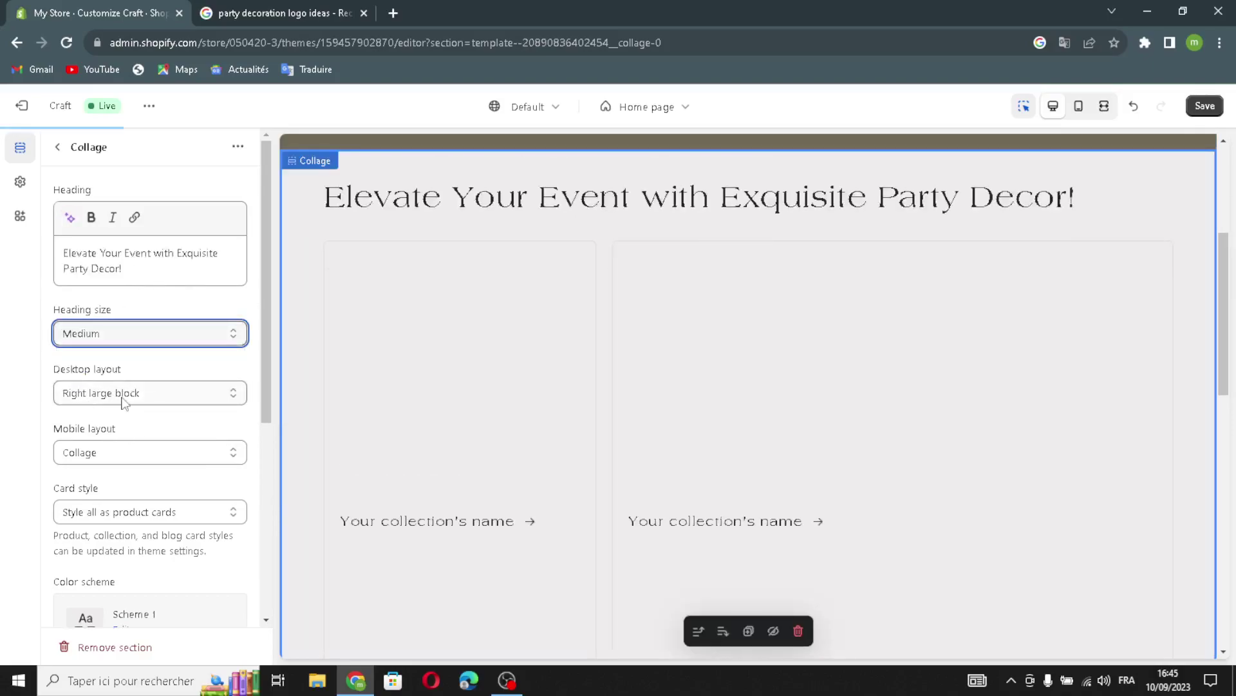
left_click(125, 402)
left_click(113, 431)
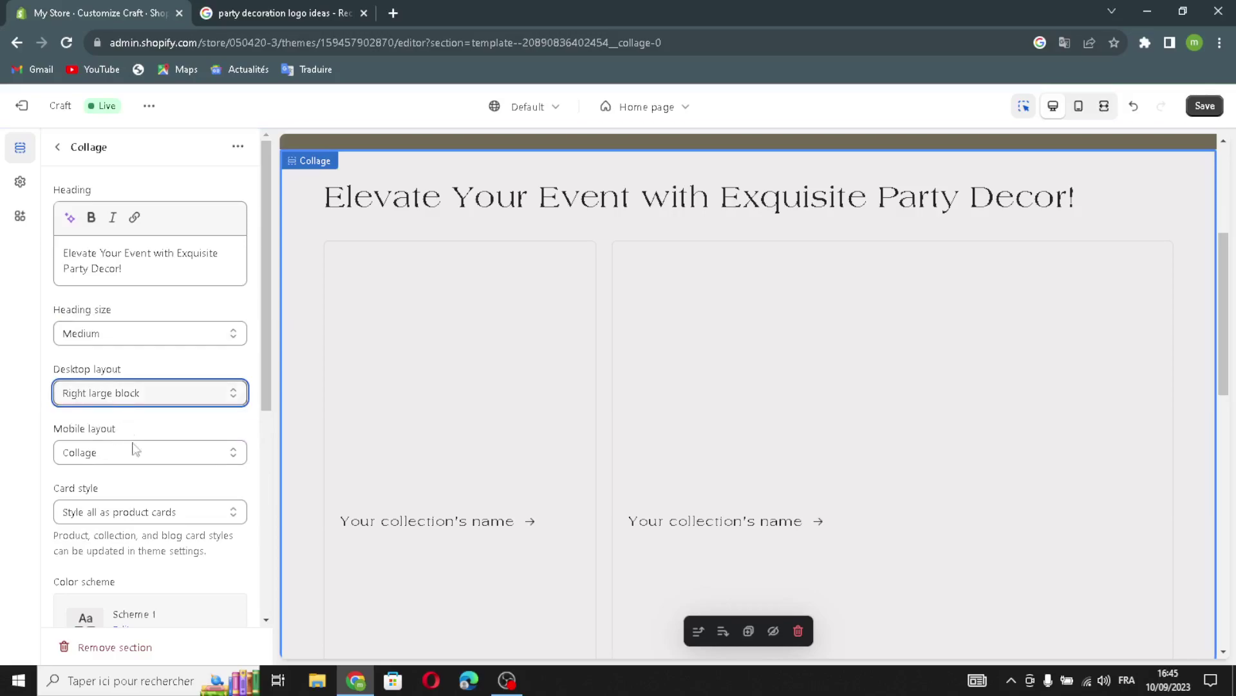
left_click(103, 459)
left_click(109, 469)
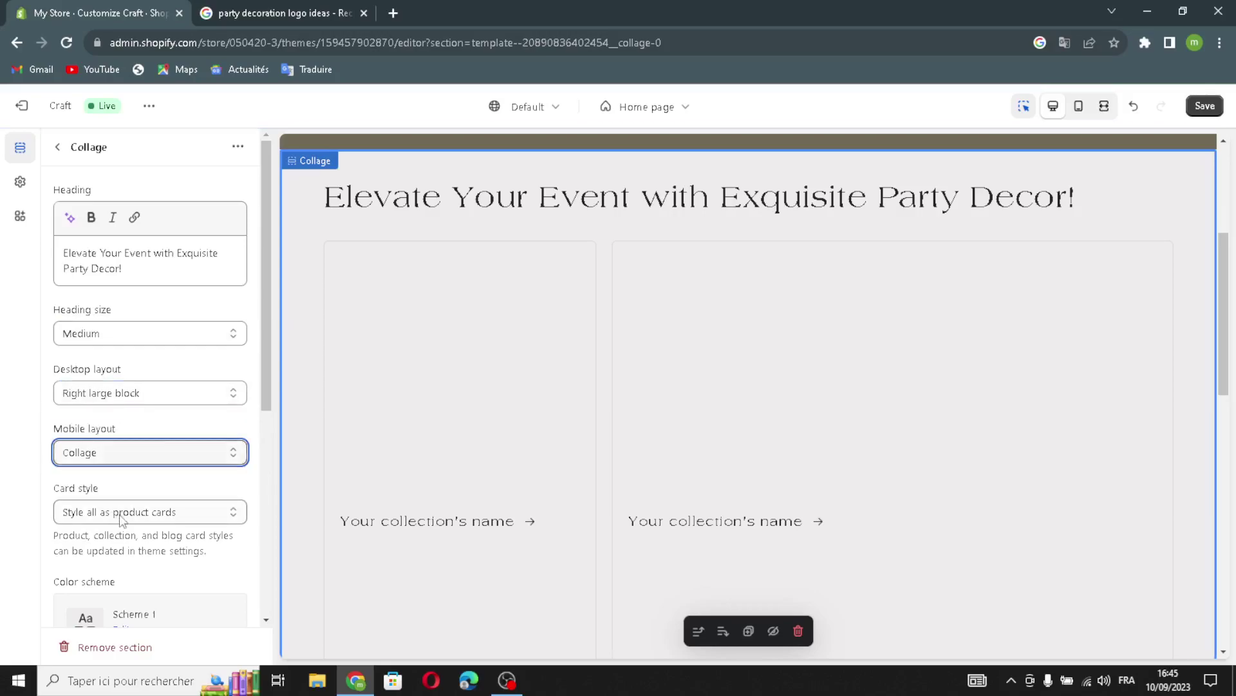
scroll(127, 513, "down", 4)
left_click(144, 428)
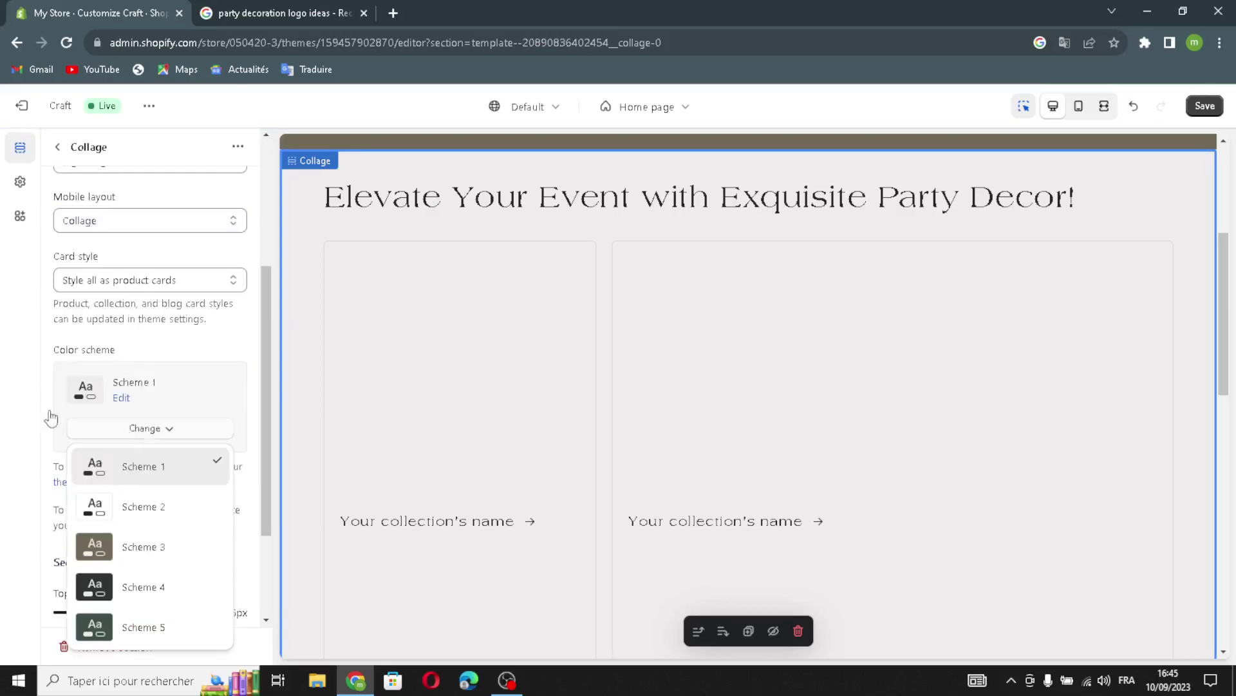
left_click(125, 546)
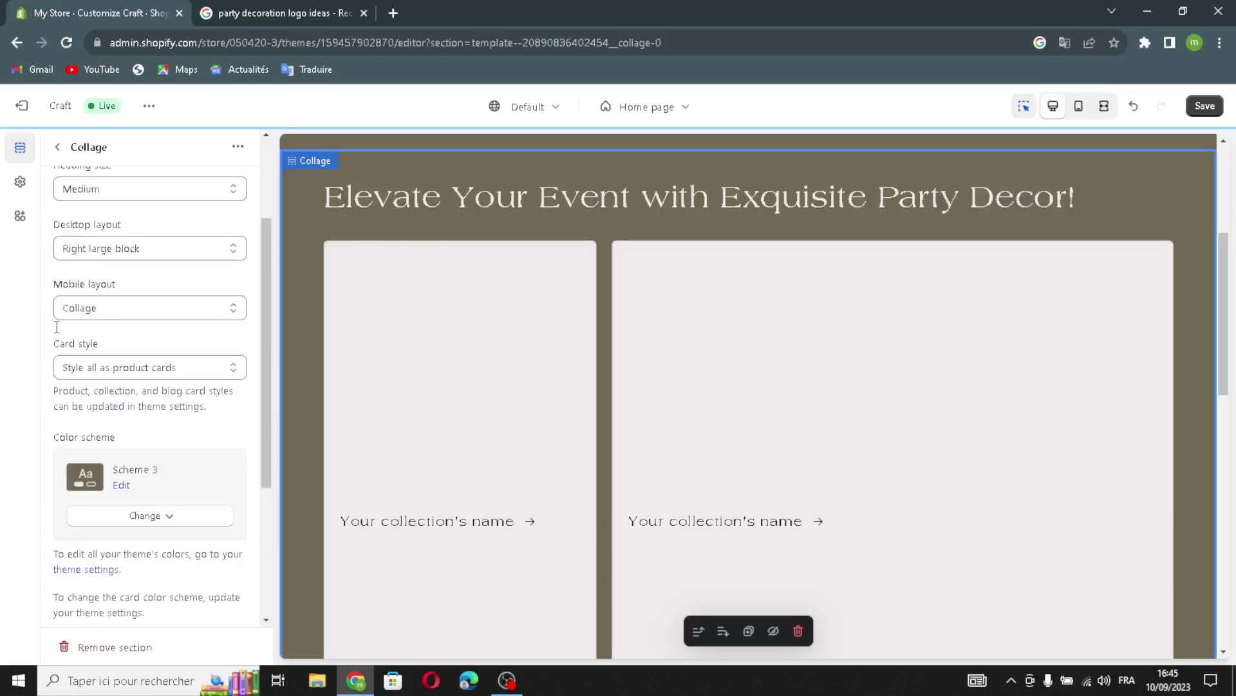
left_click(57, 147)
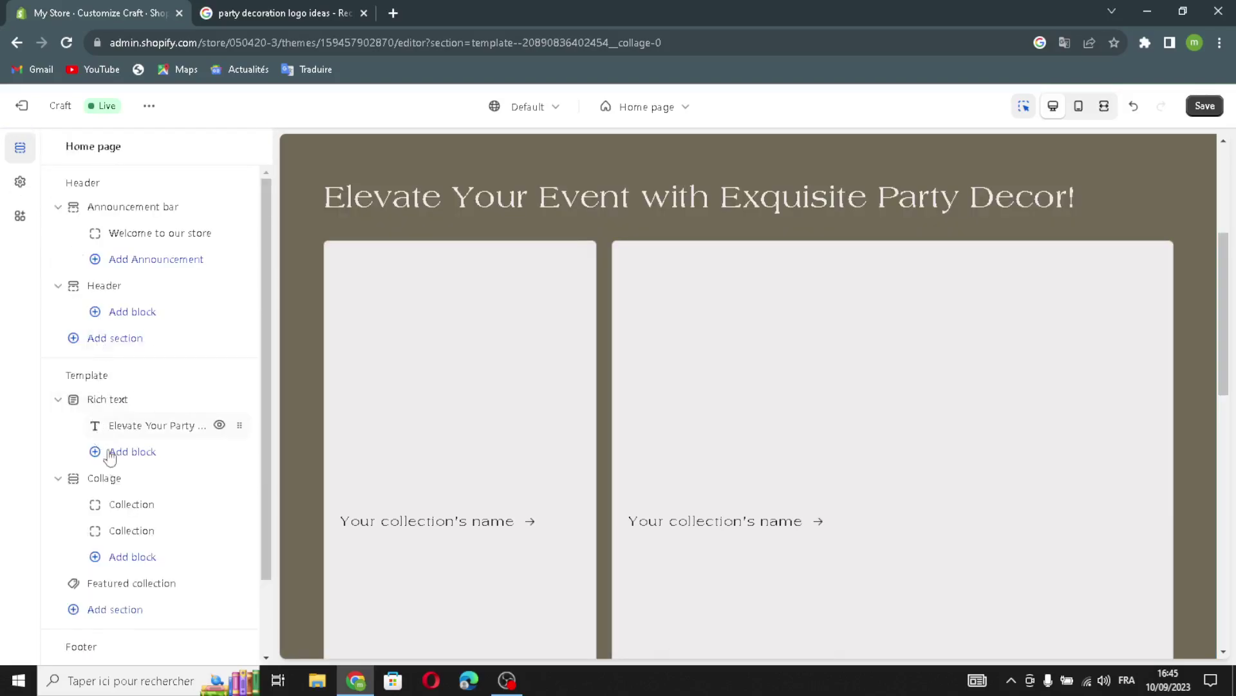
Step: Generate the Featured collection heading 'Elevate Your Party with Stunning Decorations.' from 'party decoration', at Medium size
scroll(113, 477, "down", 2)
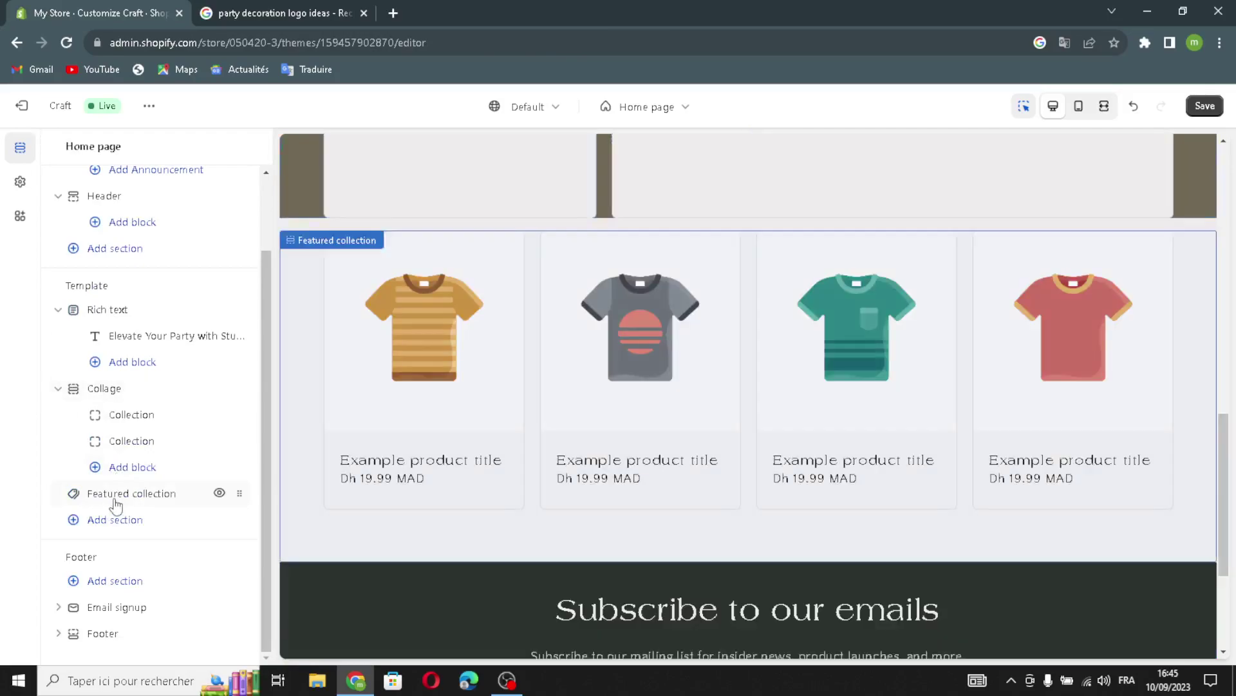
left_click(120, 501)
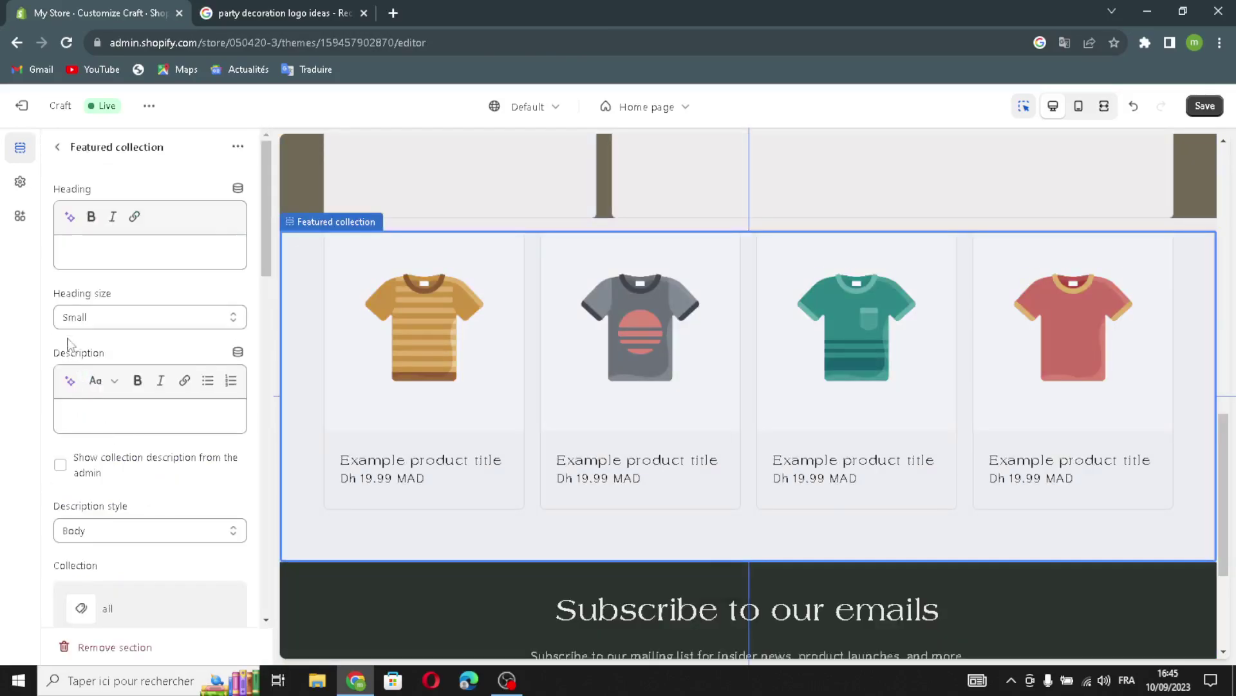
left_click(70, 218)
type("p")
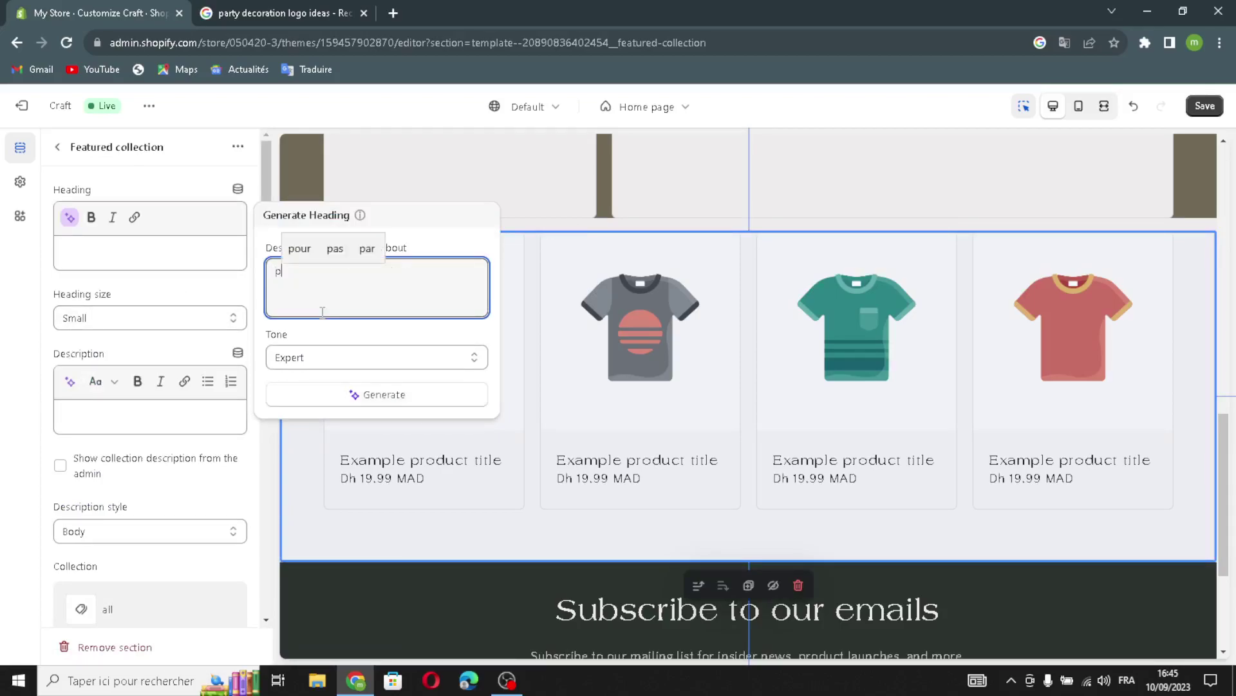
type("art dec")
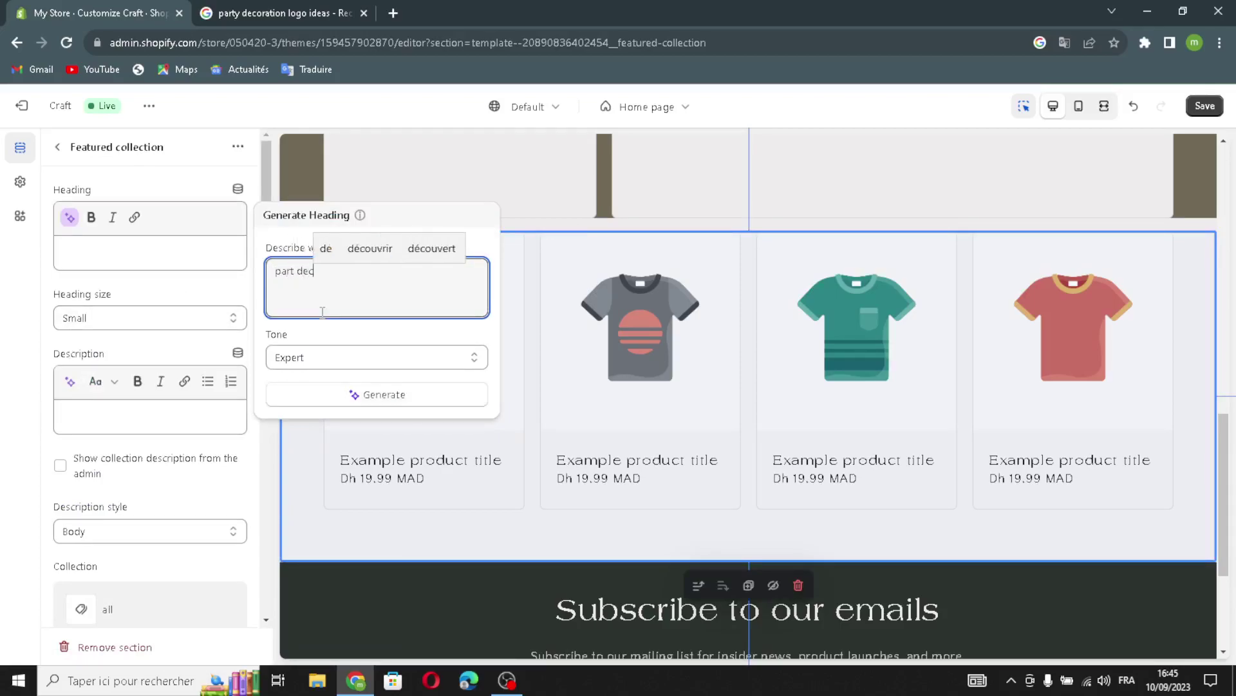
type("oration")
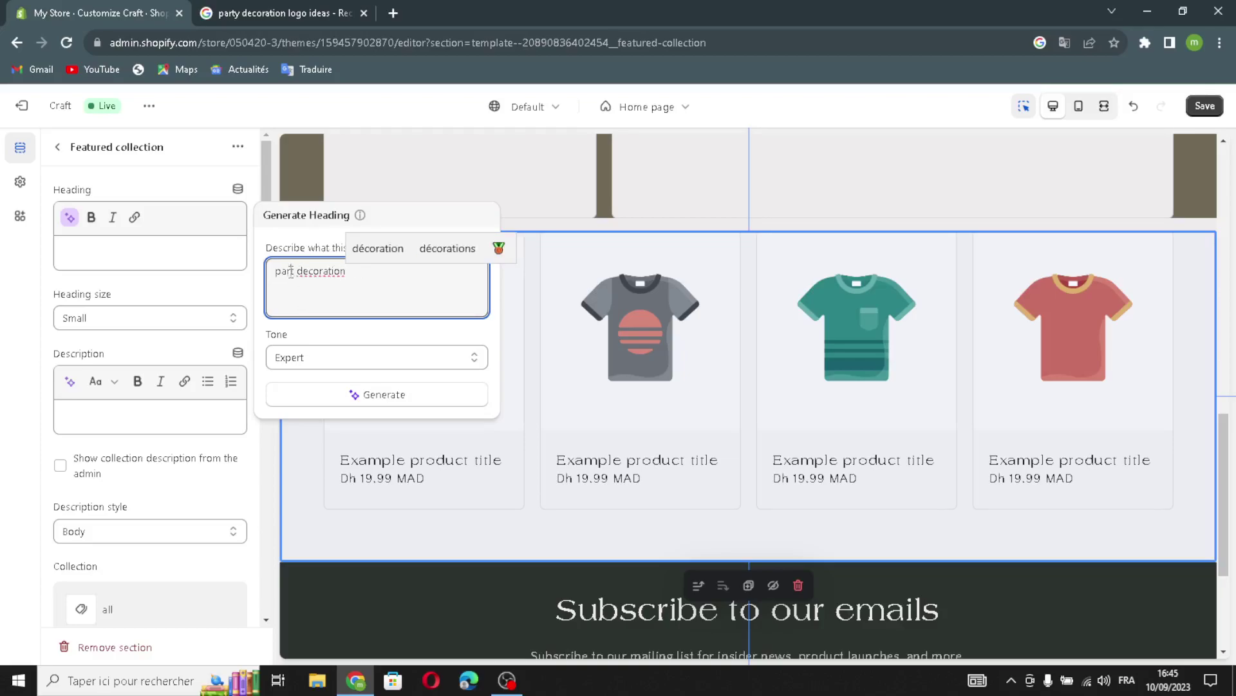
left_click(293, 271)
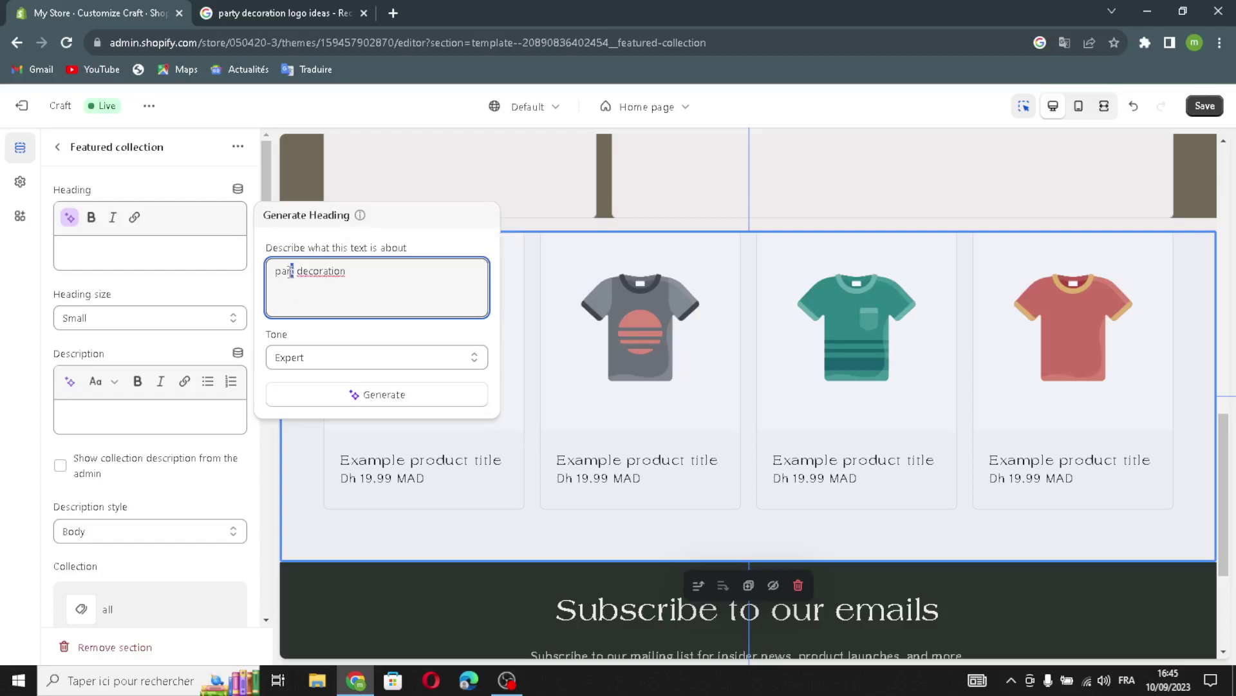
type("y")
left_click(381, 393)
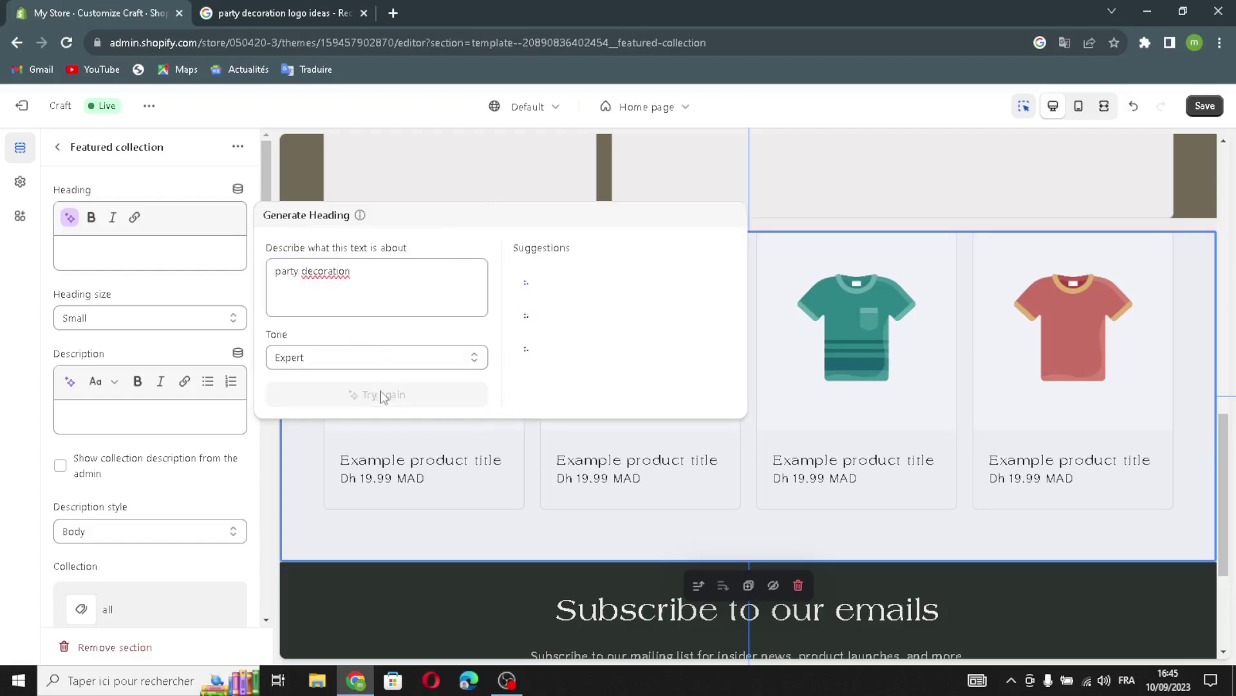
left_click(634, 281)
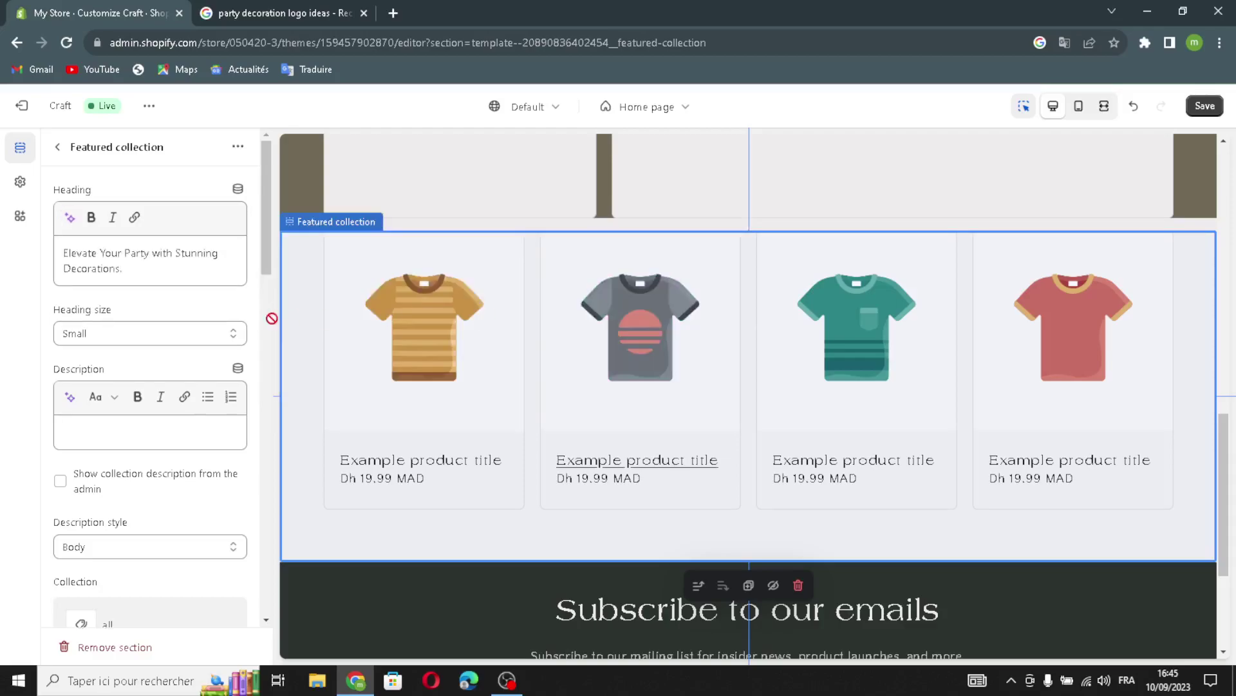
left_click(178, 333)
left_click(134, 366)
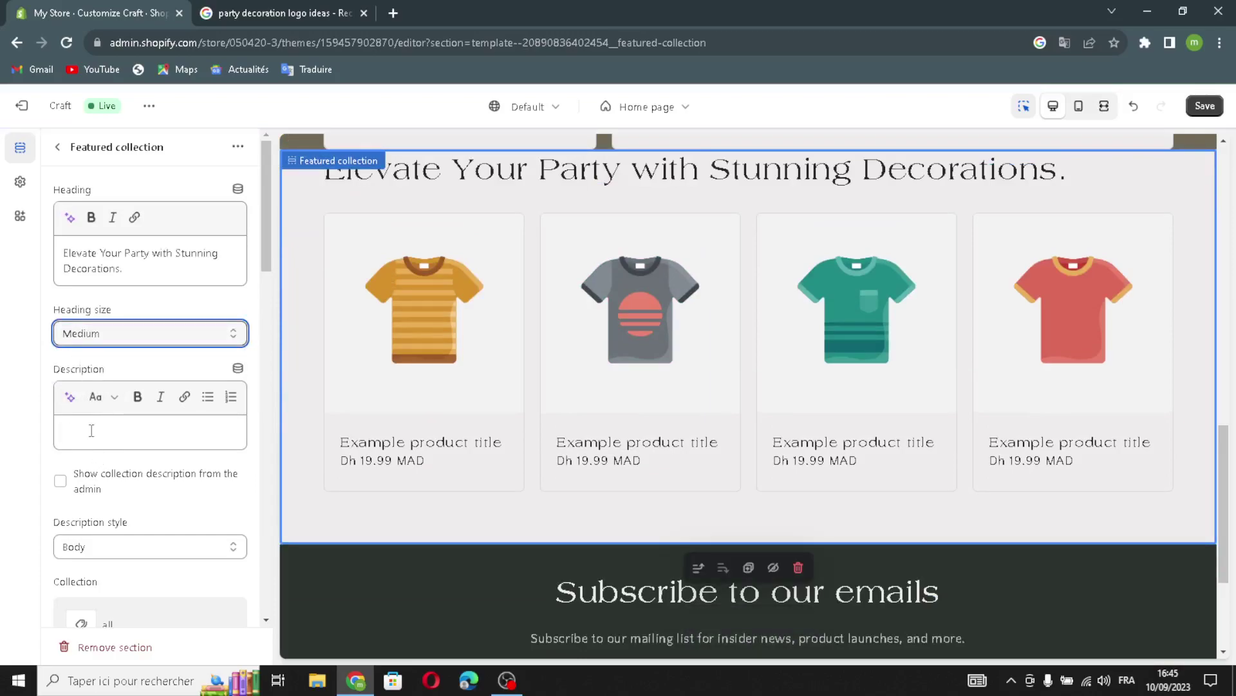
Step: Insert the first AI description generated from 'party decoration' into the Featured collection
left_click(69, 397)
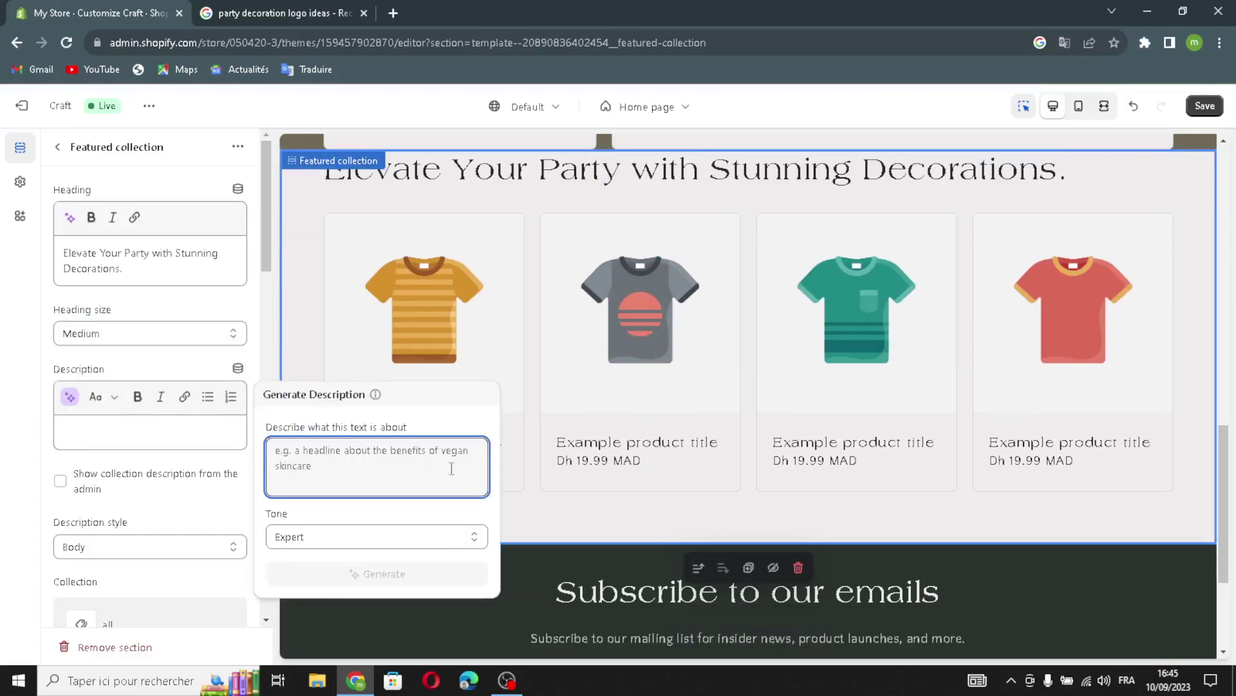
type("par")
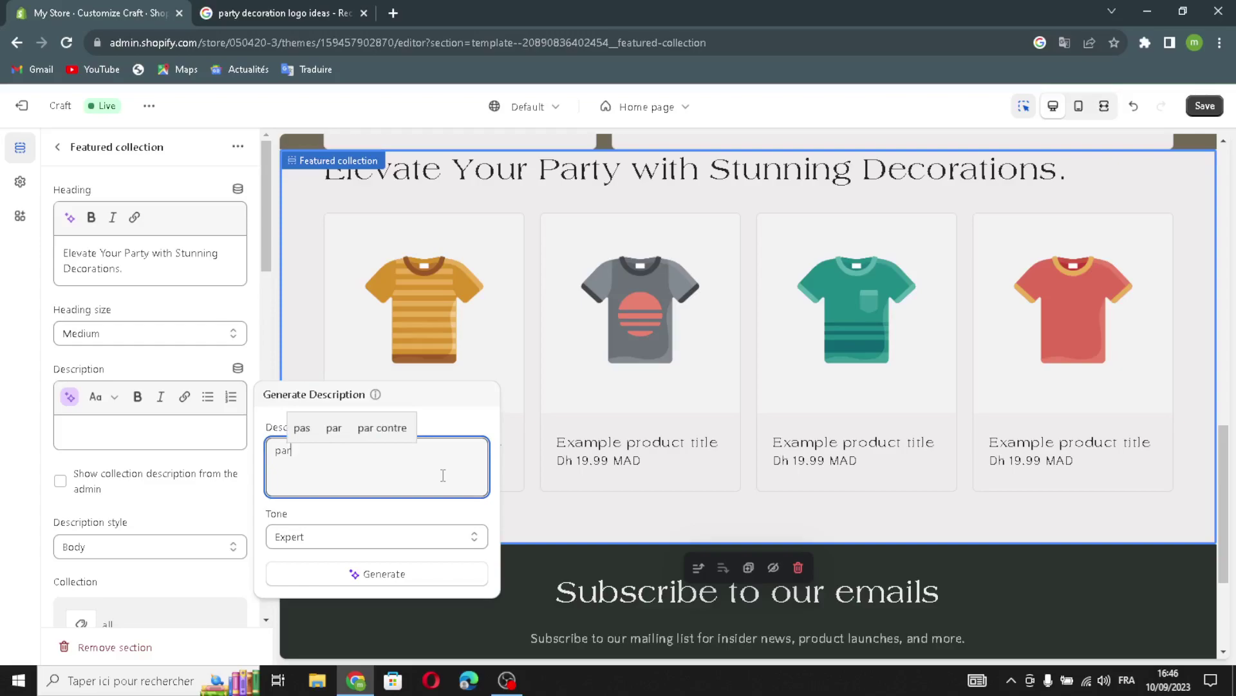
type("ty deco")
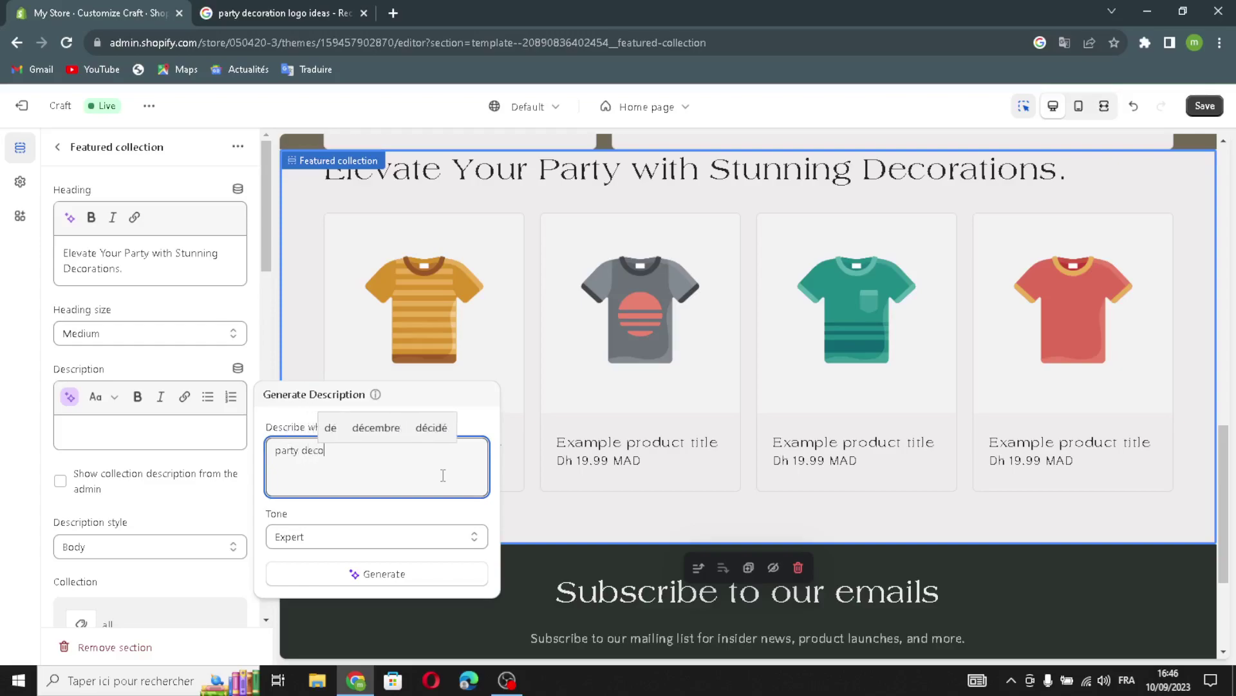
type("rati")
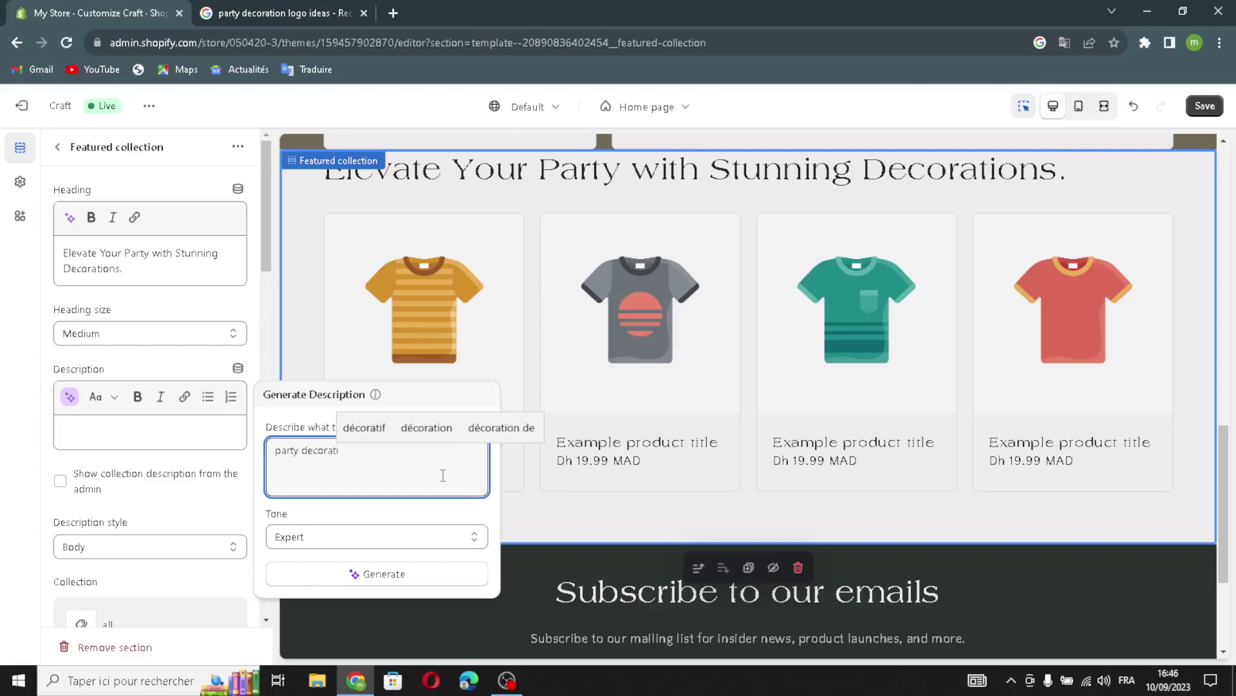
type("on")
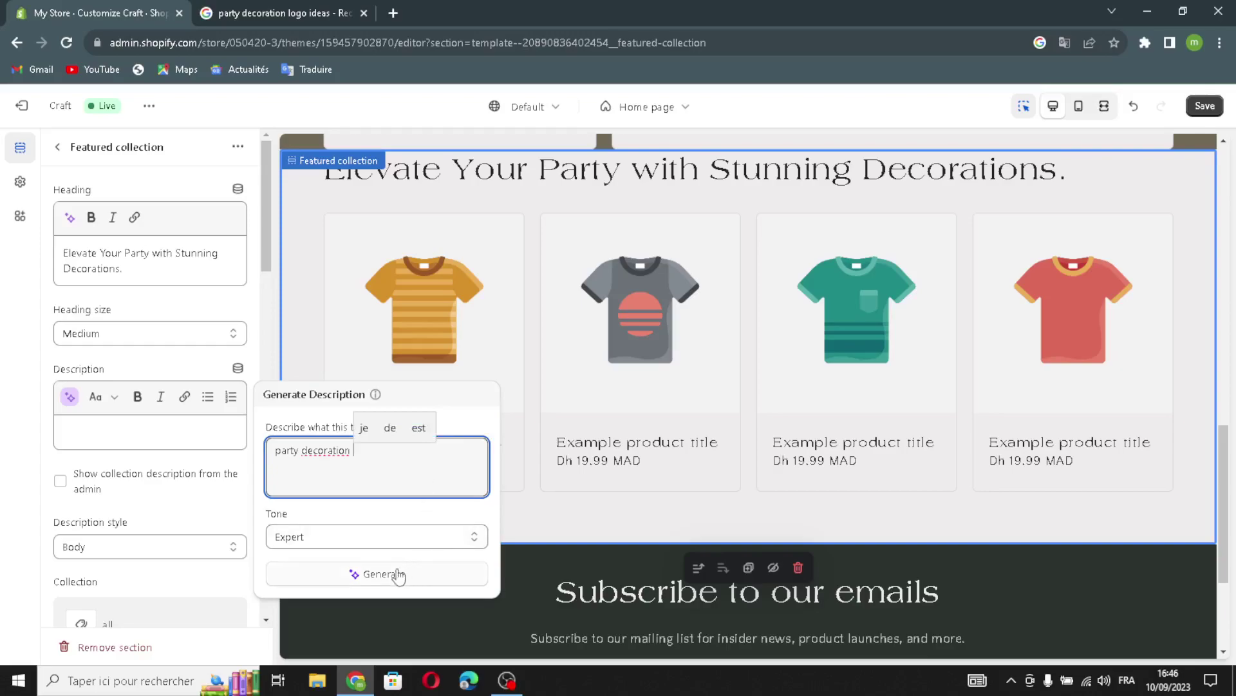
left_click(398, 574)
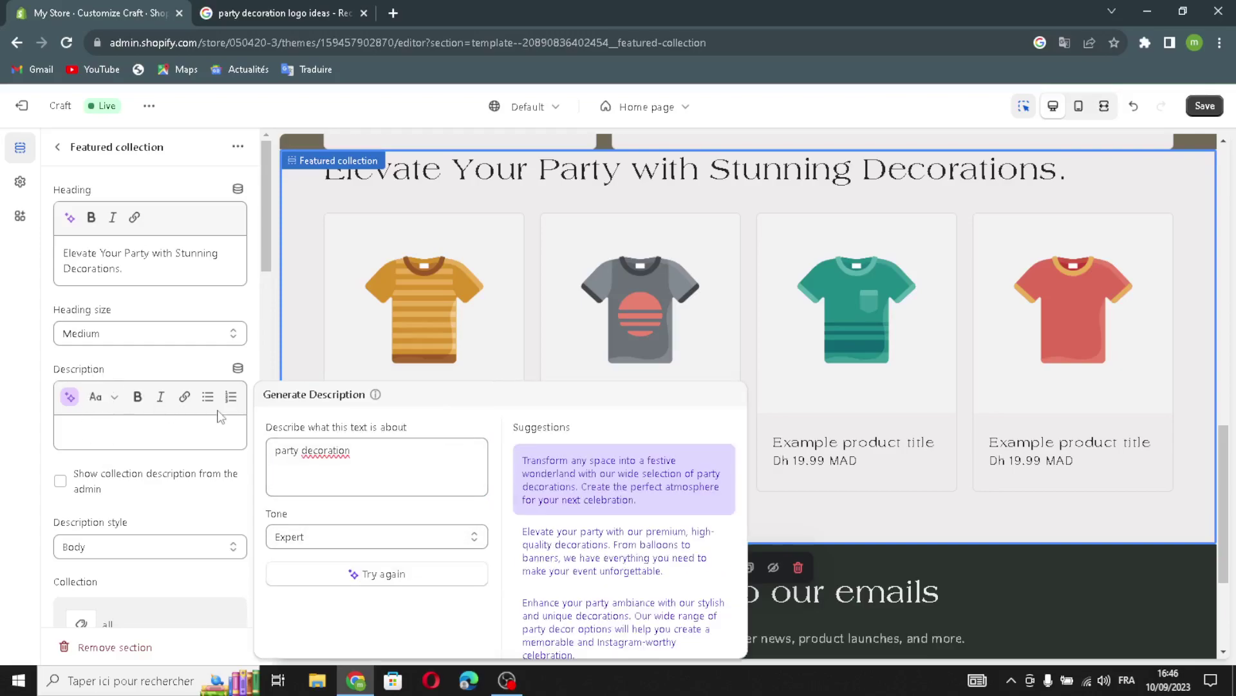
left_click(575, 465)
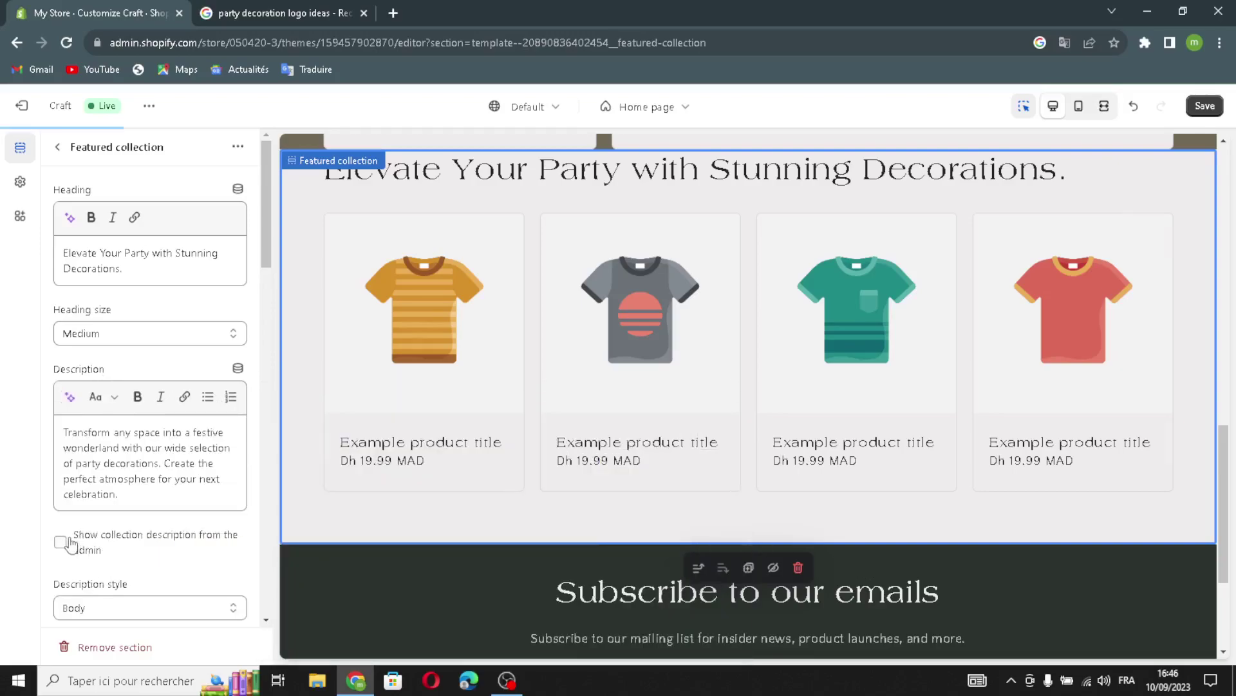
Step: Show the collection description from the admin and set the description style to Subtitle
left_click(62, 544)
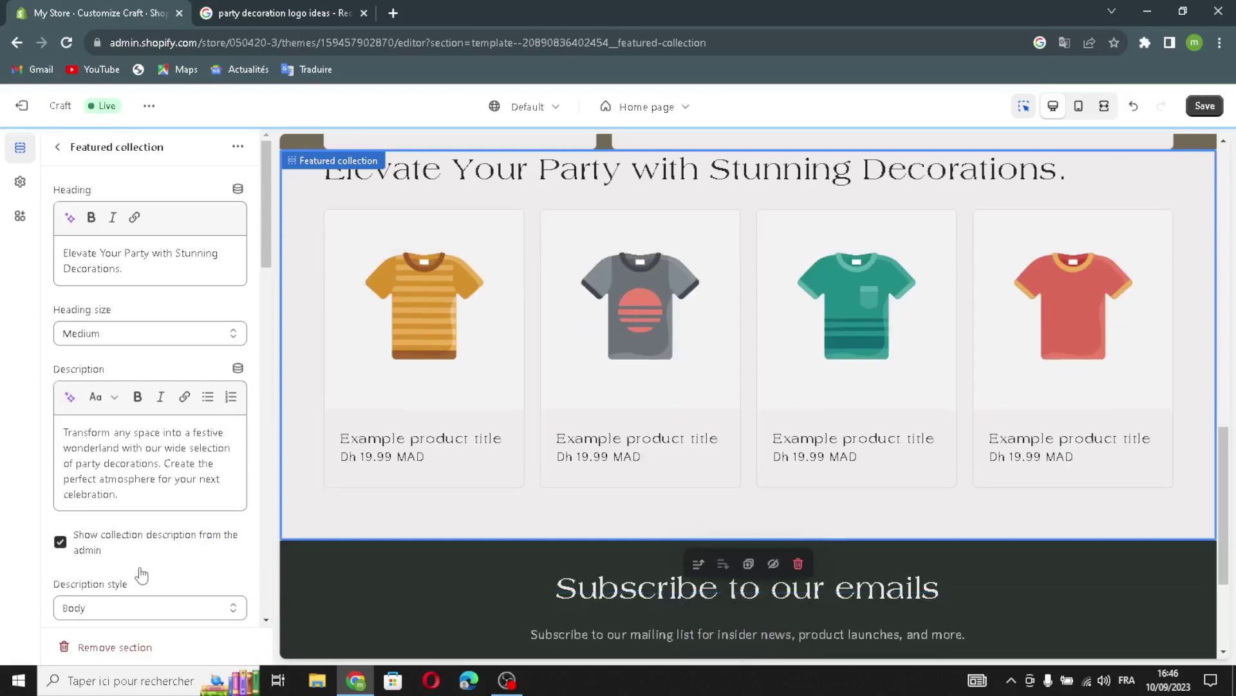
scroll(138, 571, "down", 2)
left_click(148, 459)
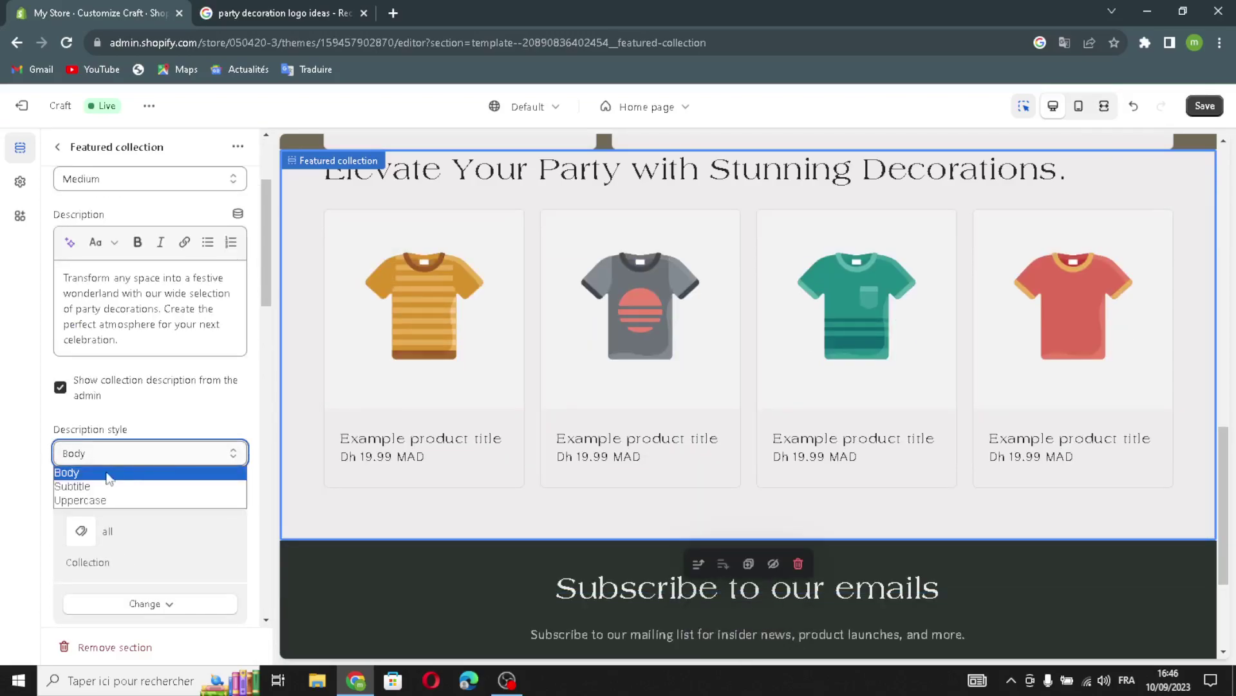
left_click(88, 488)
scroll(96, 503, "down", 1)
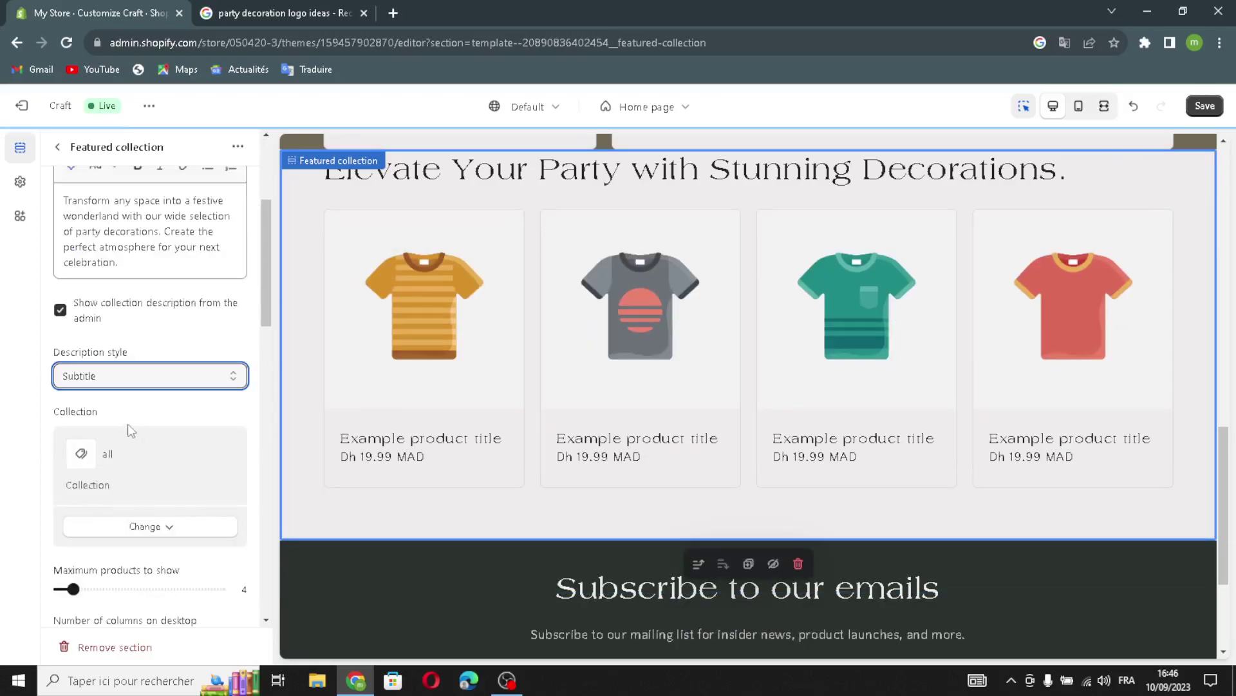
left_click(100, 537)
left_click(101, 538)
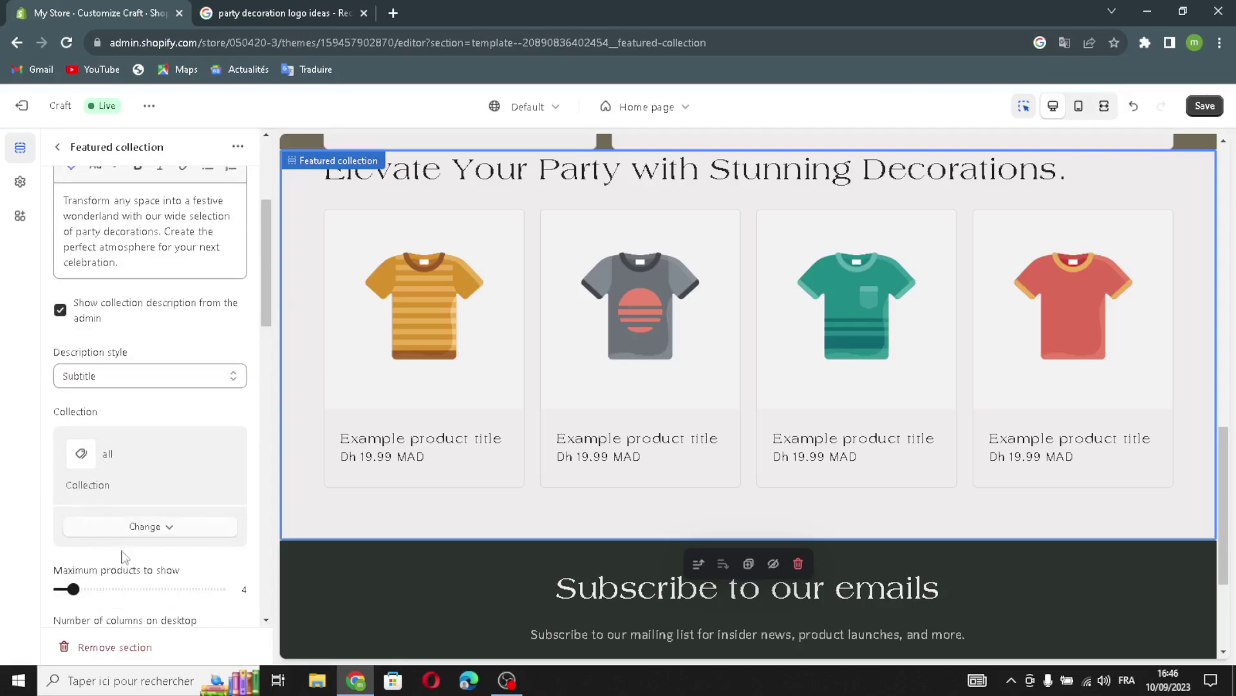
scroll(122, 554, "down", 4)
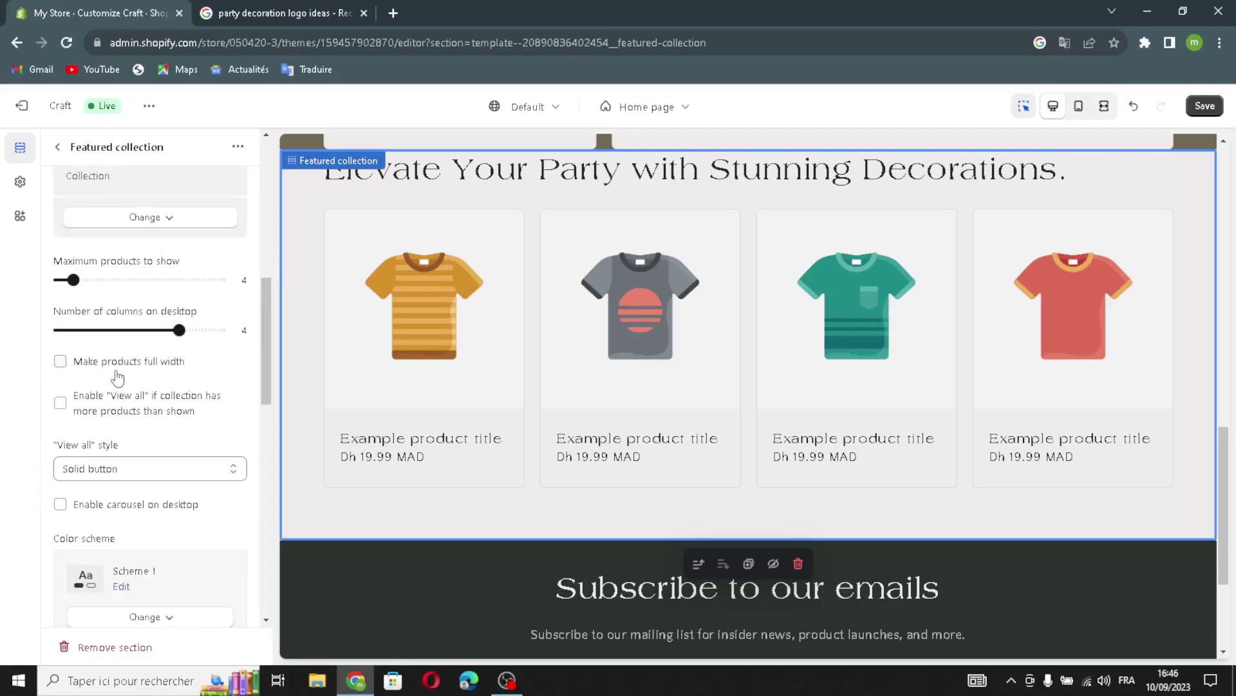
Step: Turn on full-width products, View all, and the desktop carousel for the Featured collection
left_click(59, 362)
left_click(60, 402)
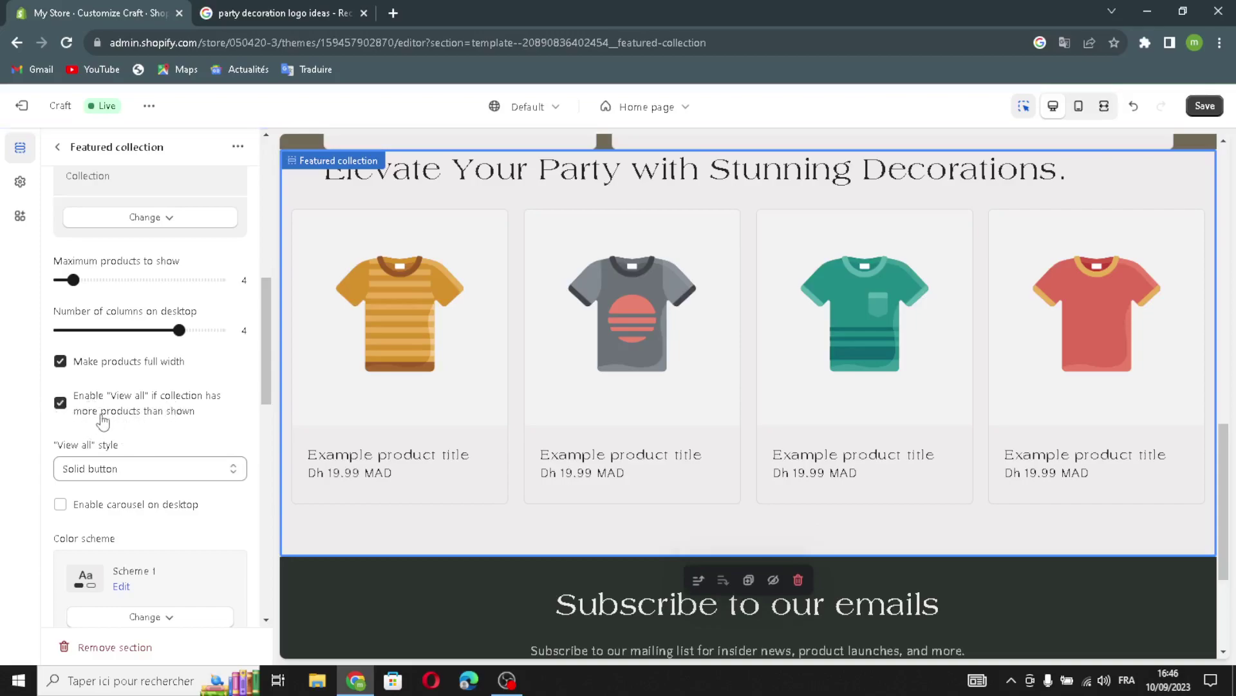
scroll(130, 428, "down", 1)
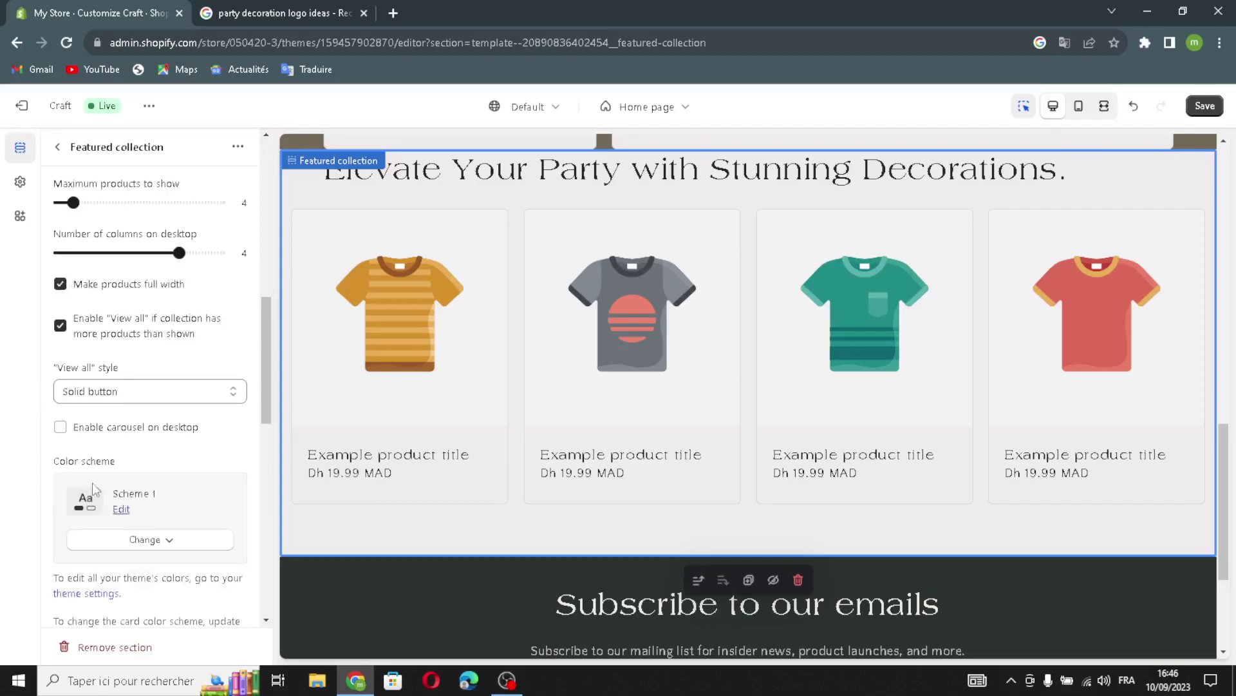
left_click(60, 429)
scroll(169, 535, "down", 2)
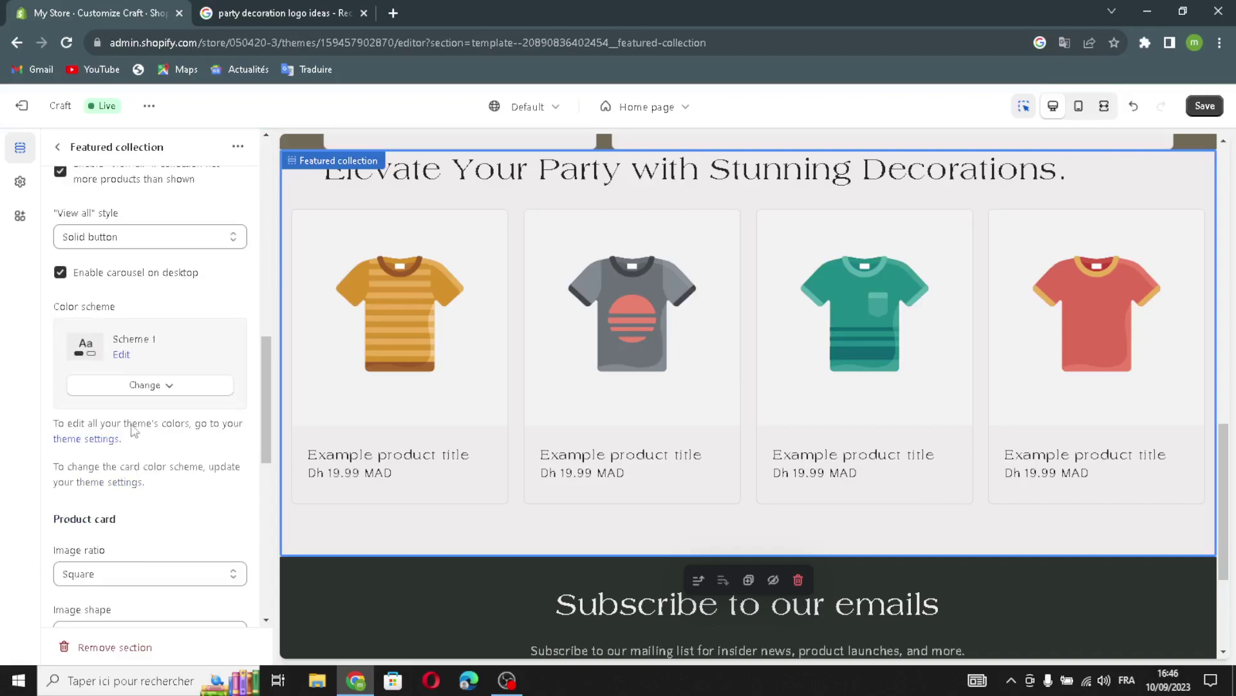
Step: Apply Scheme 3 colours to the Featured collection and go back to the section list
left_click(132, 394)
left_click(132, 390)
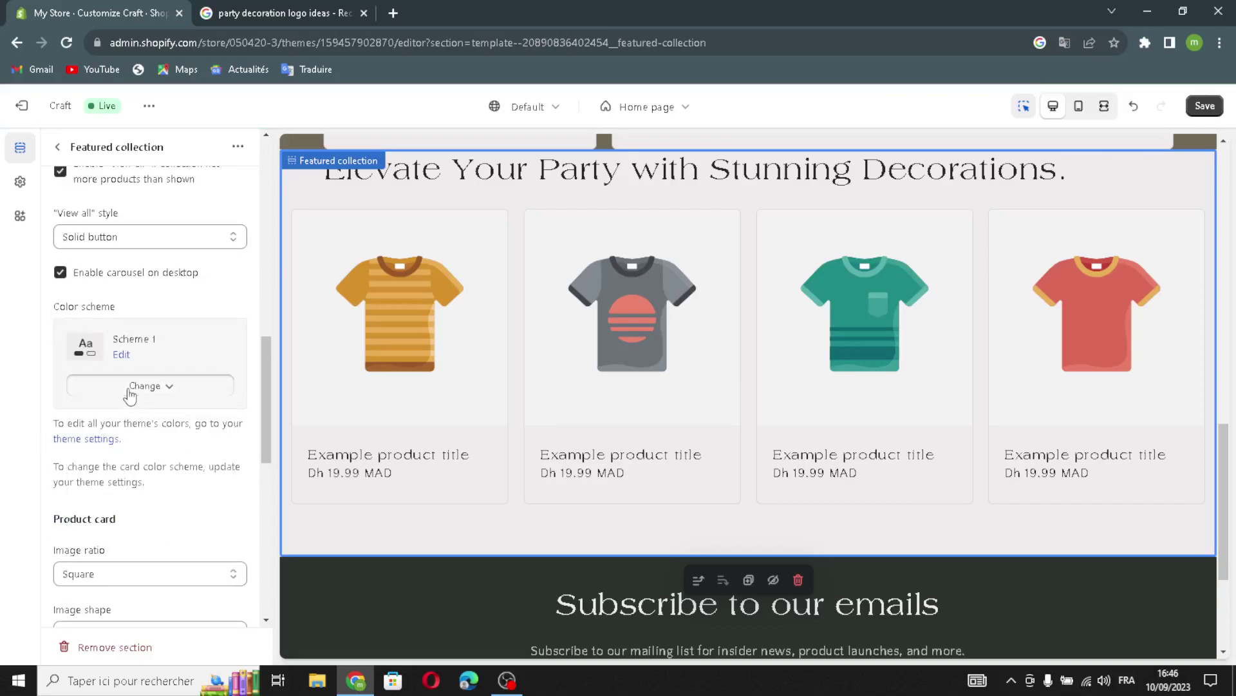
left_click(132, 386)
left_click(130, 508)
scroll(68, 494, "down", 2)
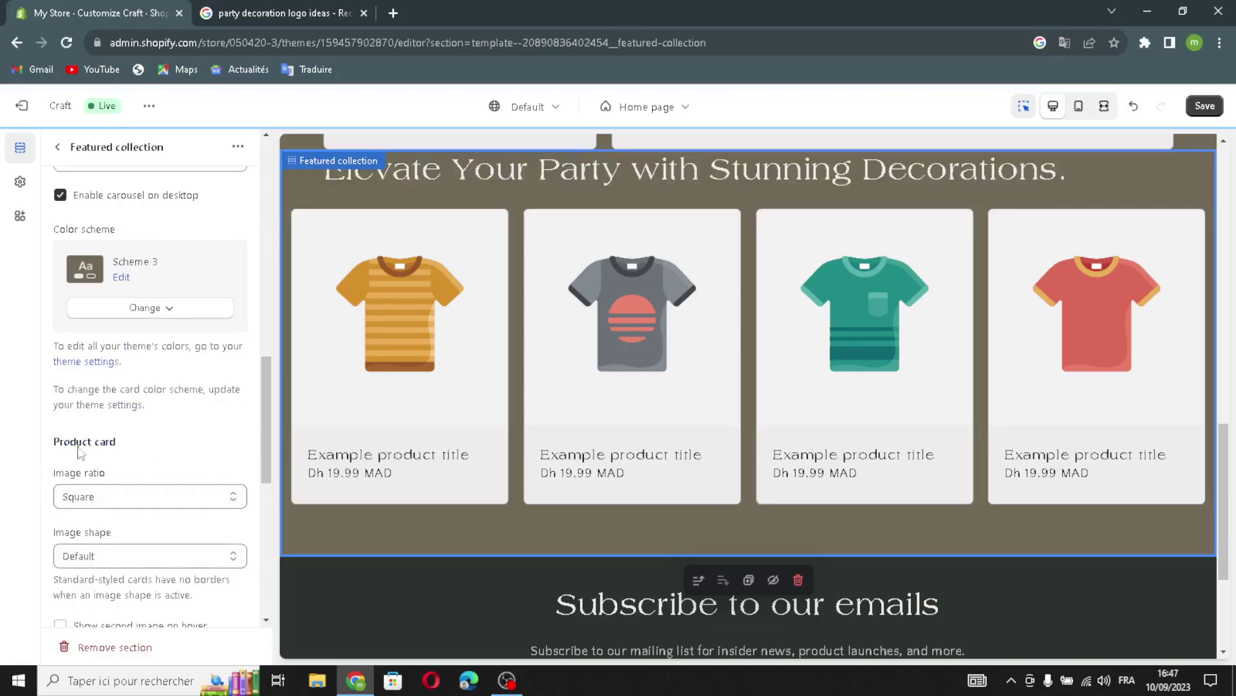
scroll(72, 399, "down", 5)
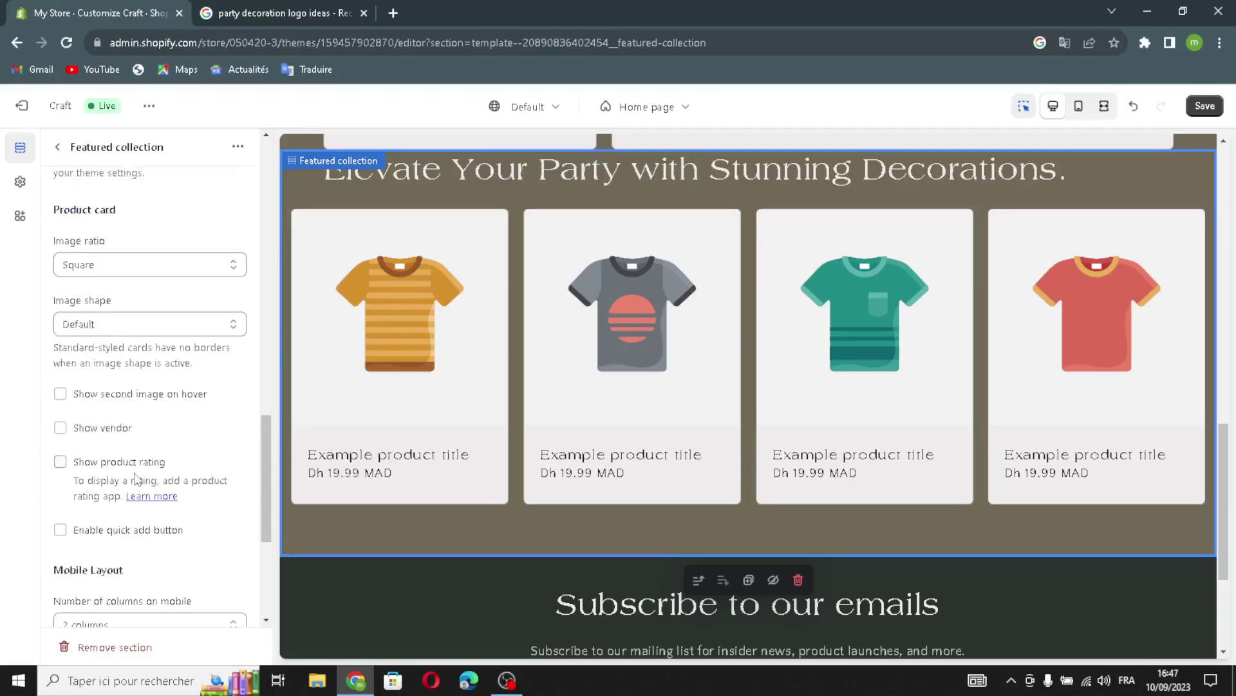
scroll(93, 214, "up", 4)
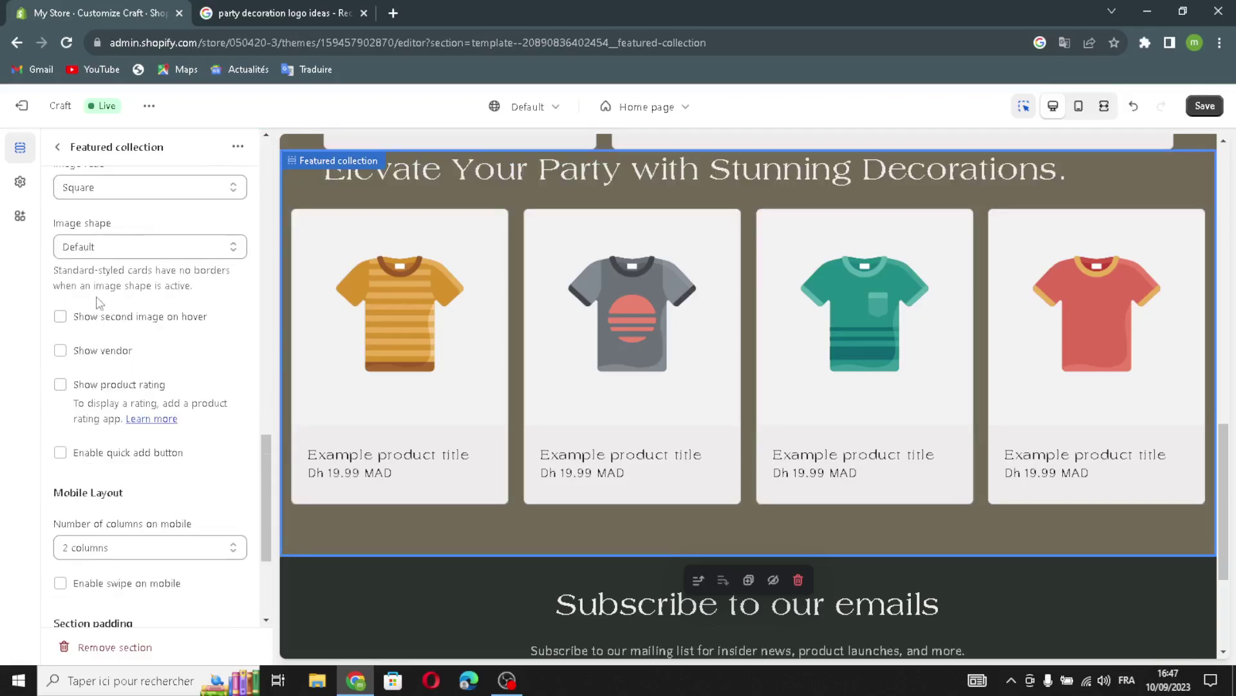
left_click(57, 147)
right_click(136, 438)
Step: Review the Email signup colour schemes, keeping Scheme 4, and go back to the Home page sections
key("Escape")
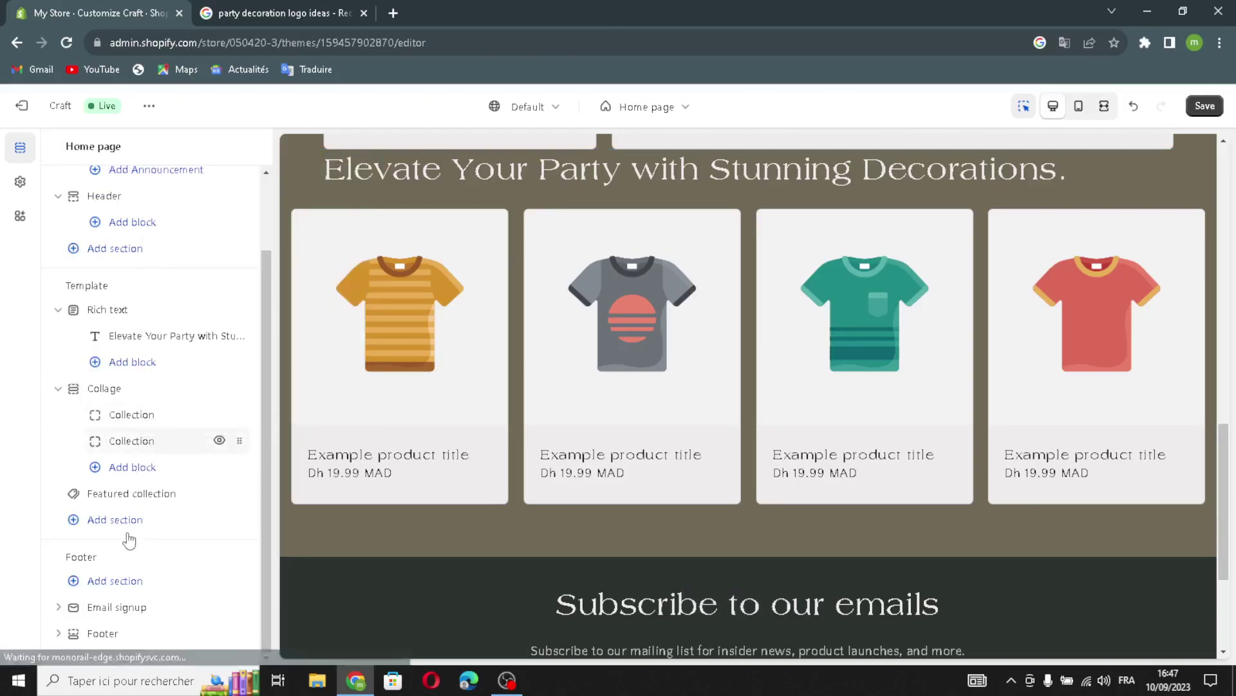
left_click(101, 617)
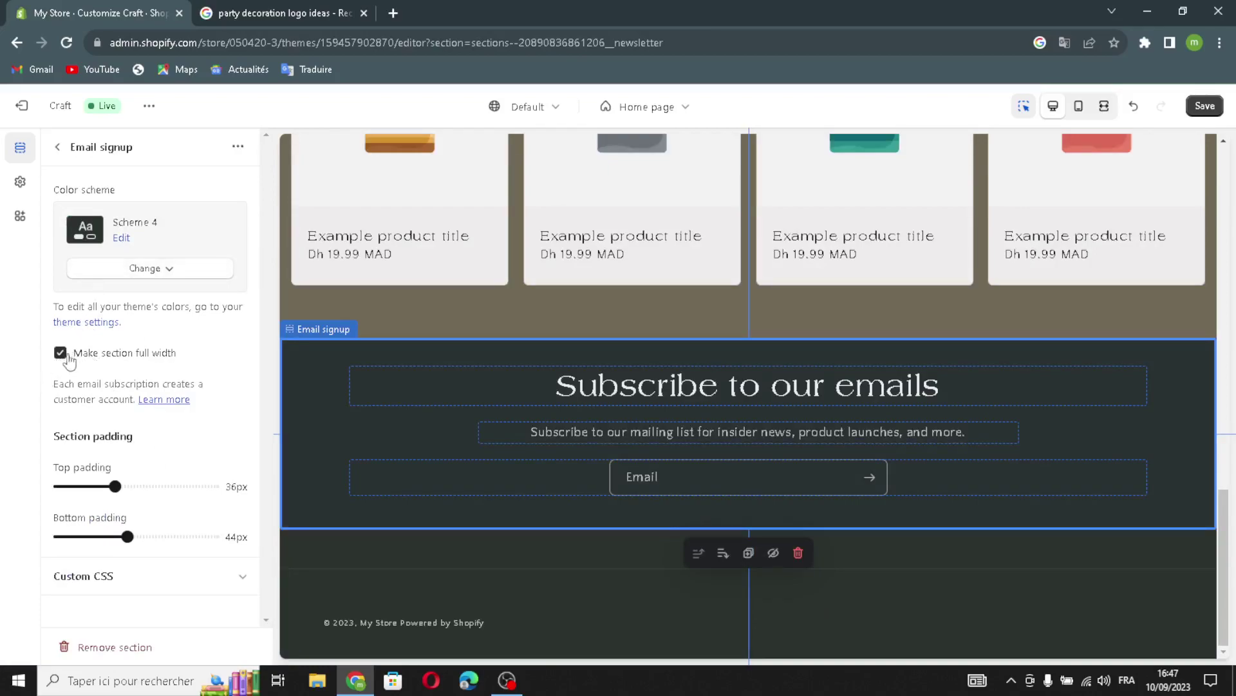
left_click(105, 270)
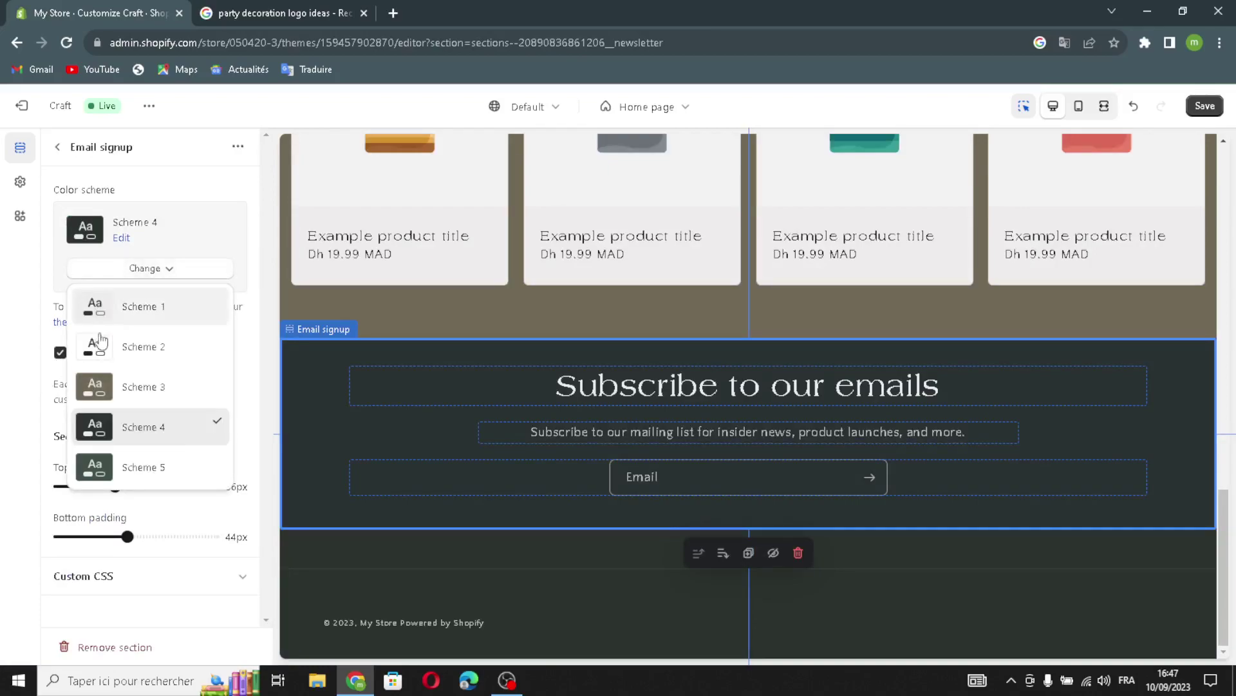
left_click(50, 413)
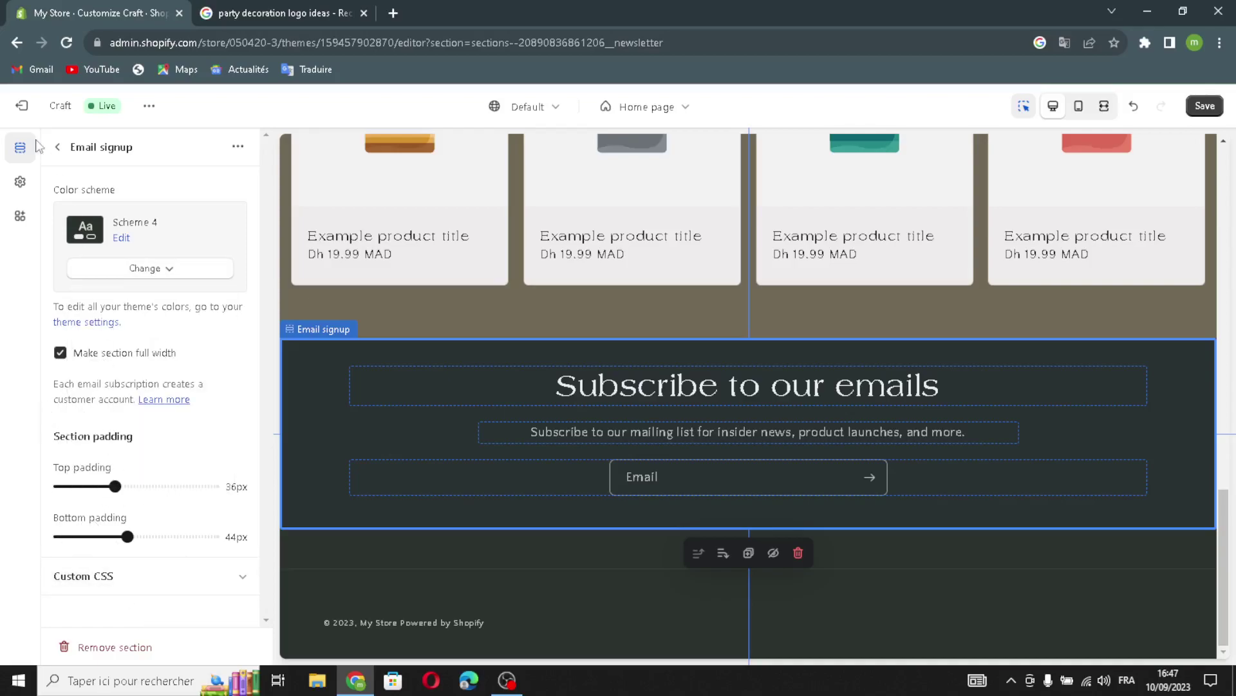
left_click(58, 147)
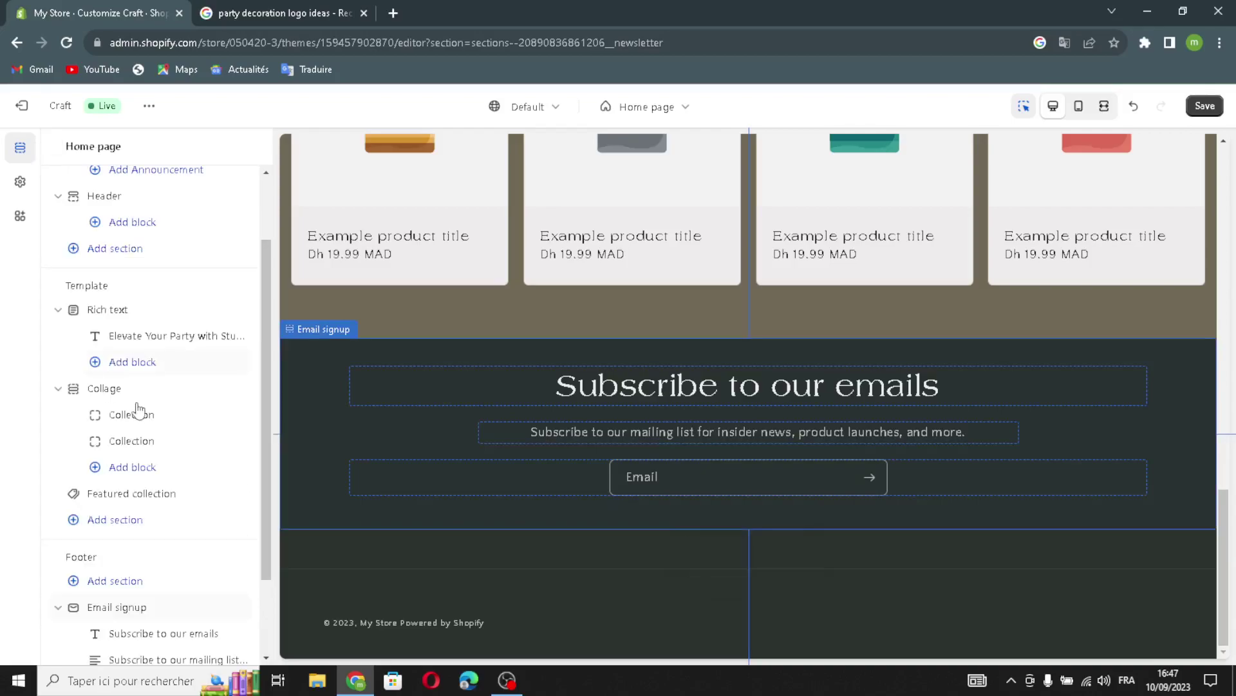
scroll(138, 451, "up", 2)
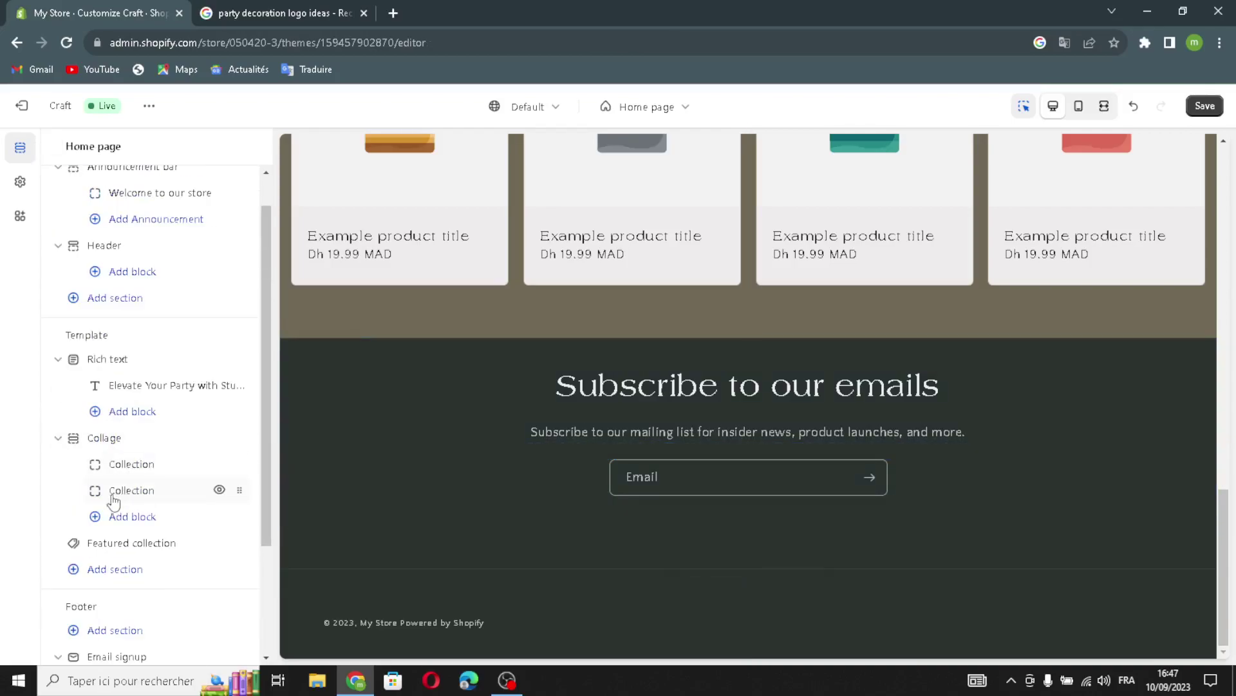
Step: Browse the Add section list, previewing the Collection list section layout
left_click(95, 572)
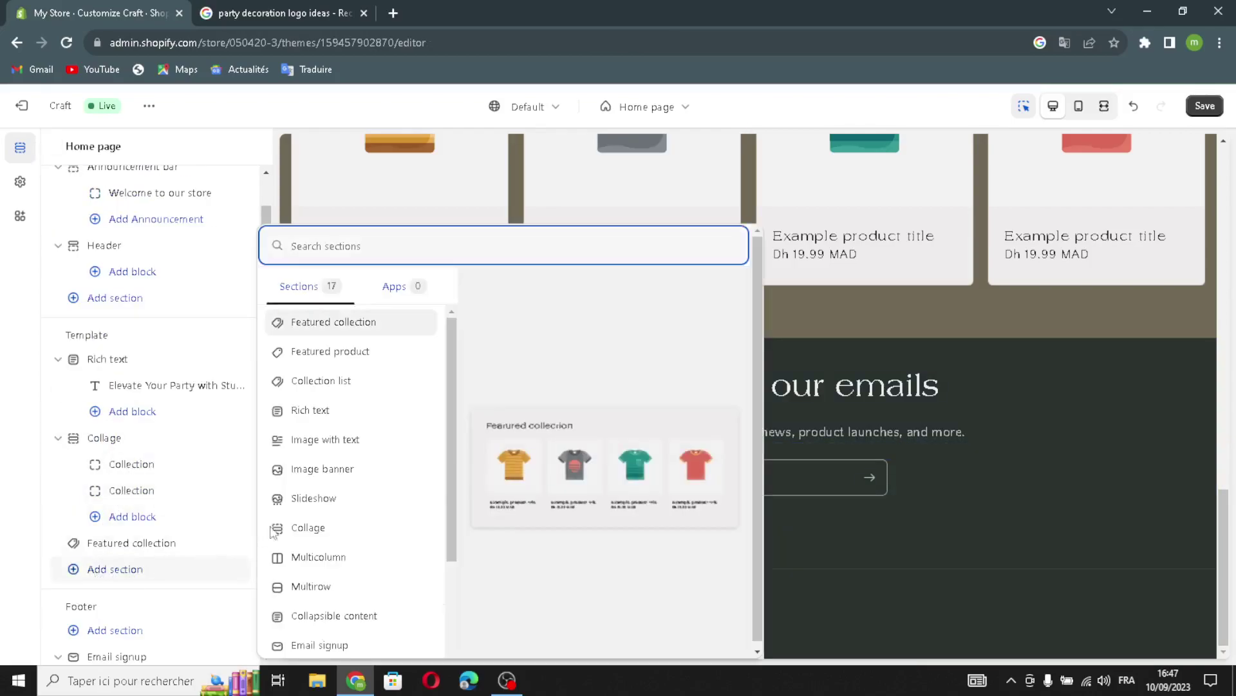
scroll(345, 502, "down", 3)
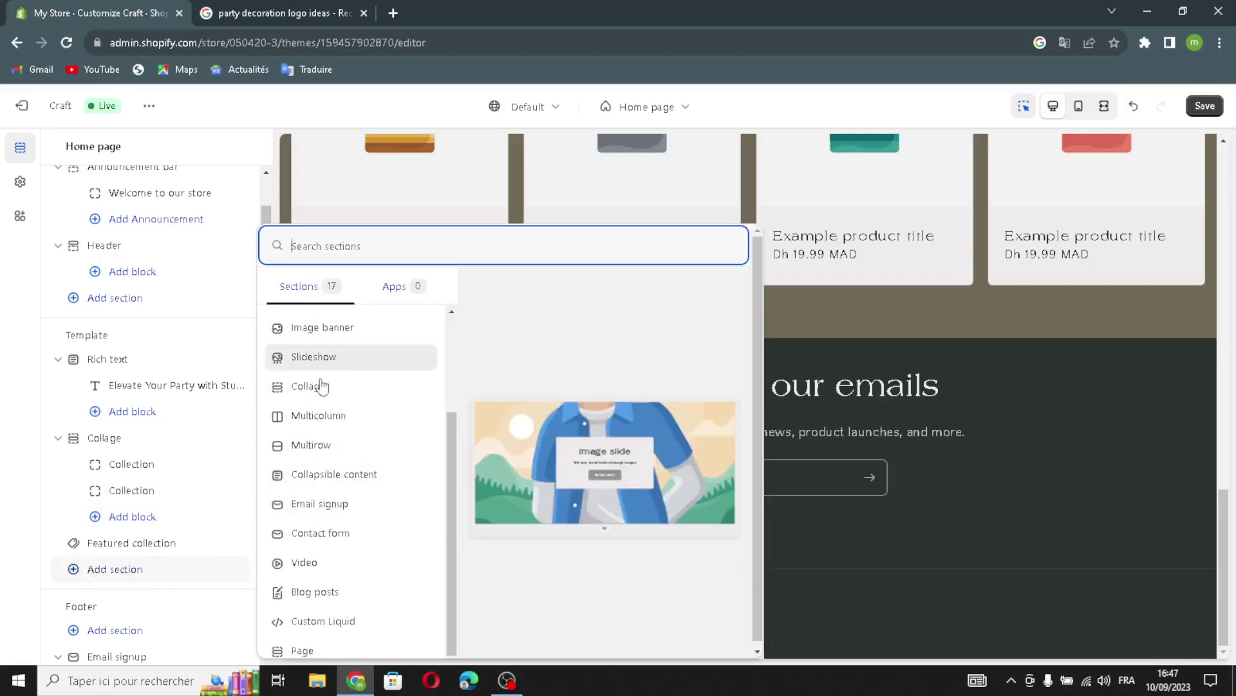
scroll(360, 386, "up", 2)
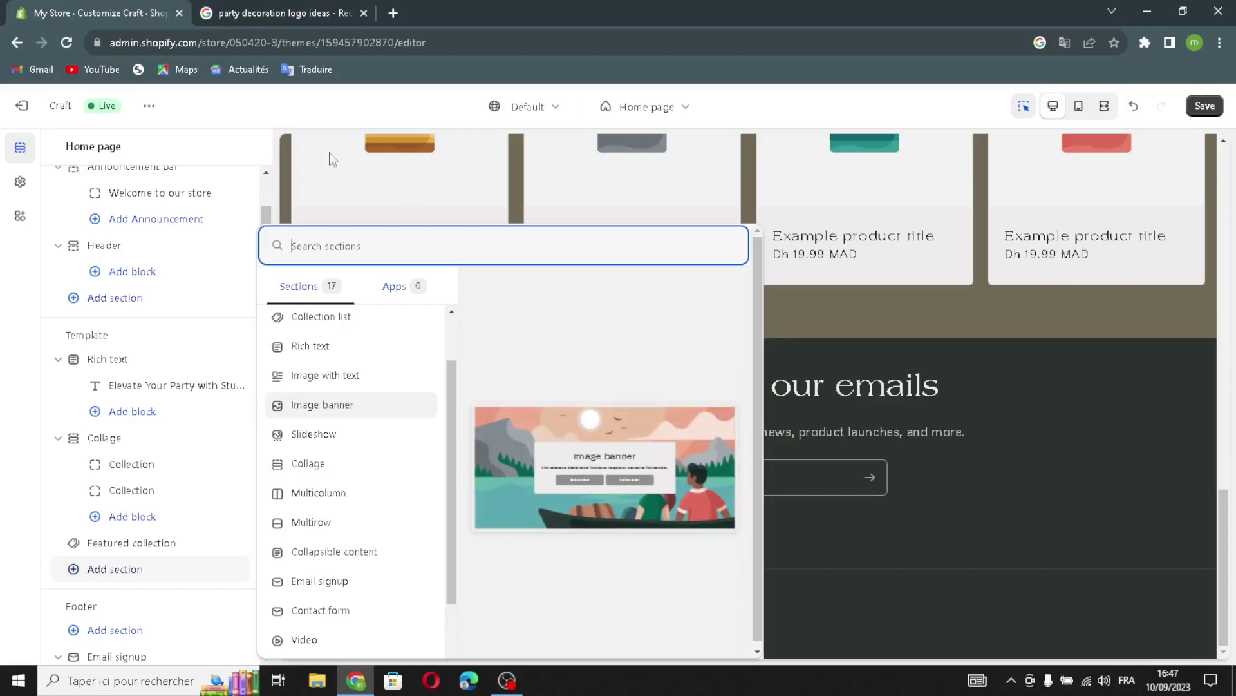
key("Down")
key("Down")
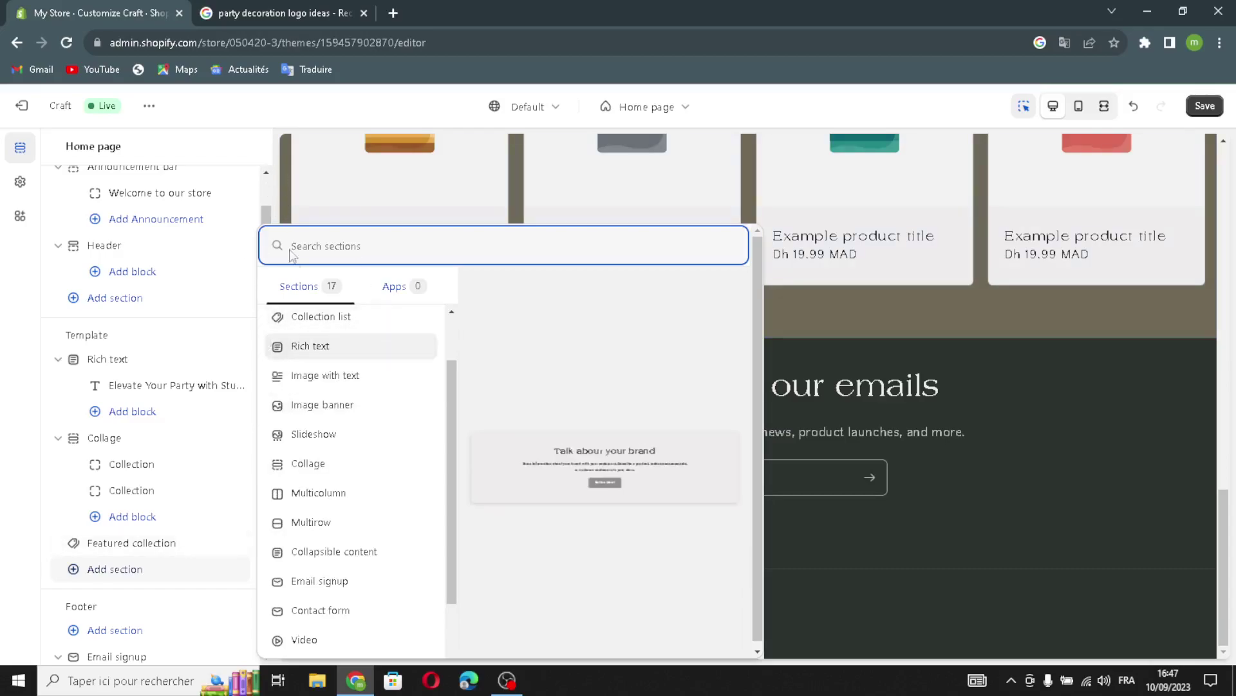
key("Up")
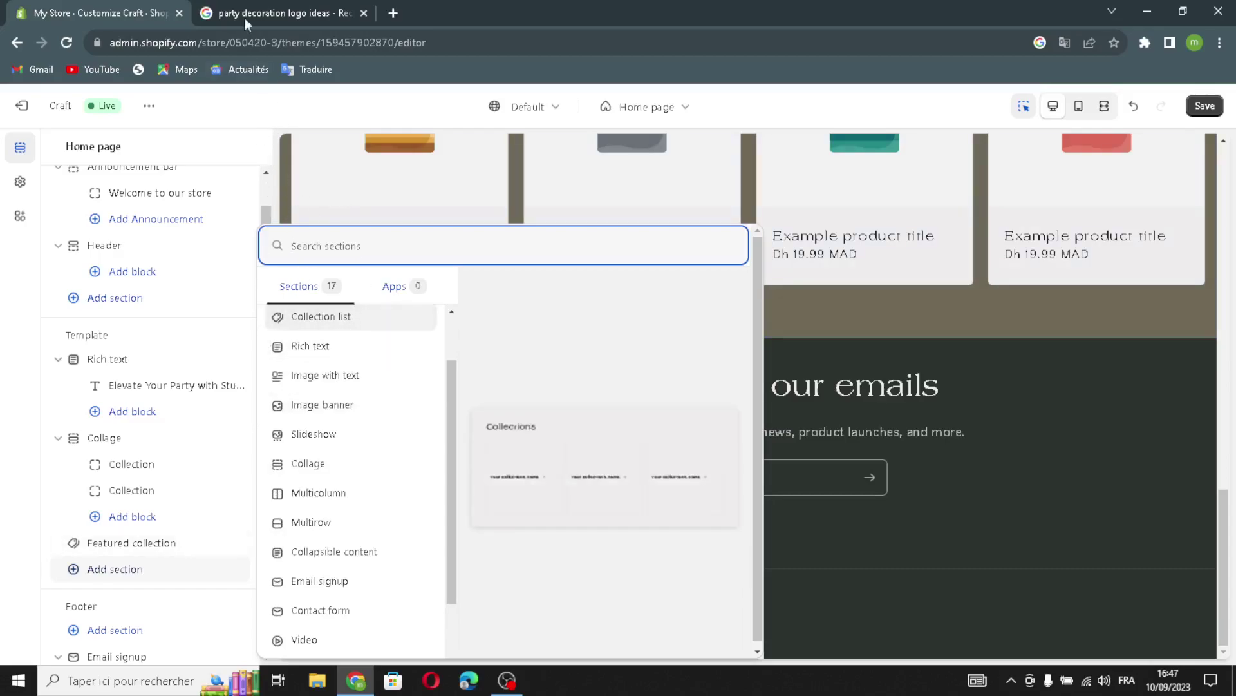
Step: Close the party decoration logo tab, dismiss the section picker, and save the home page
left_click(364, 13)
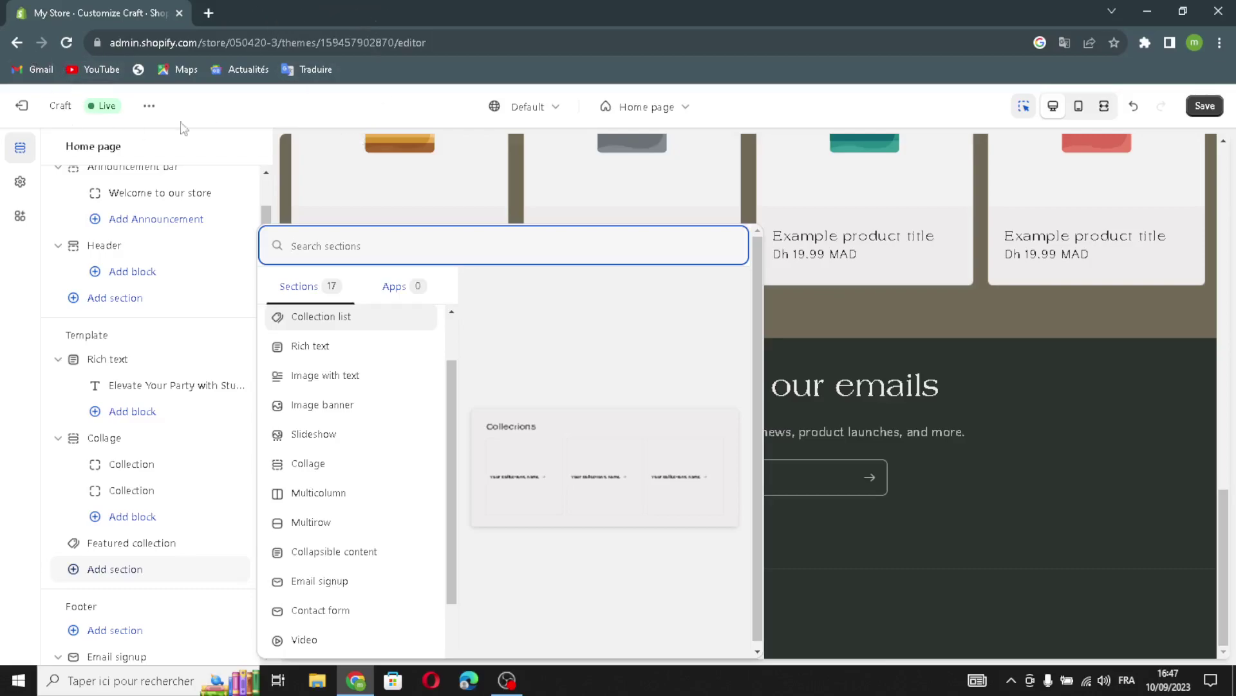
left_click(840, 96)
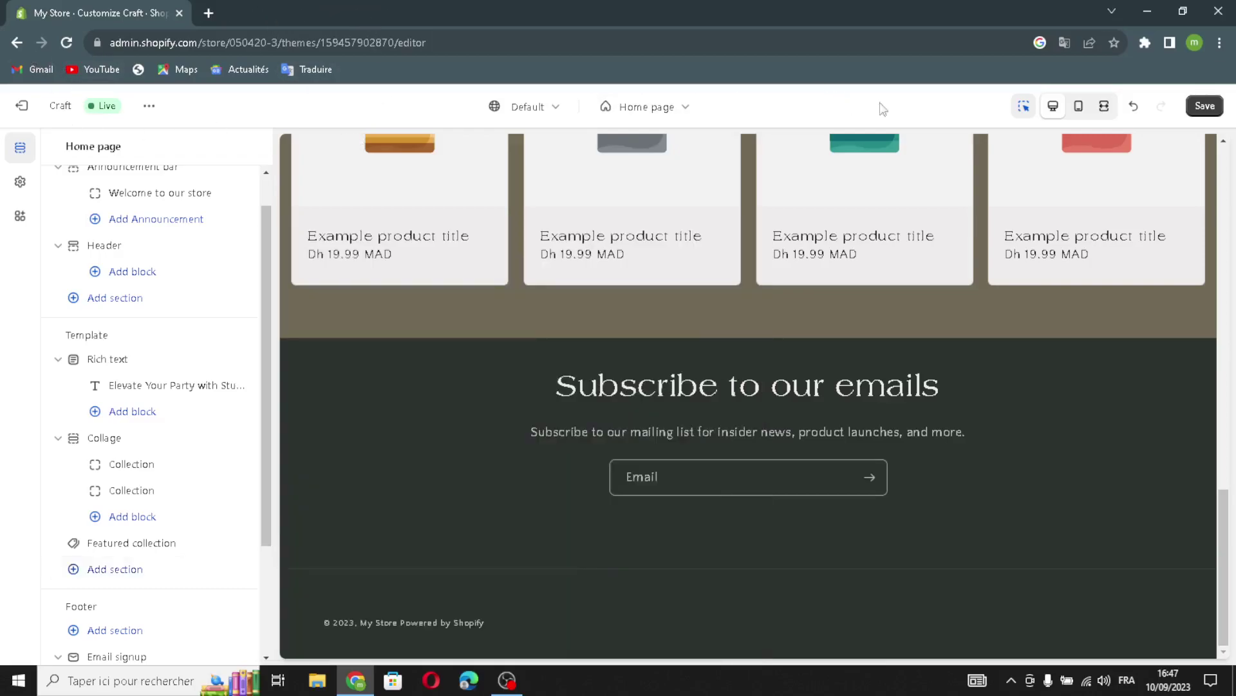
left_click(1205, 106)
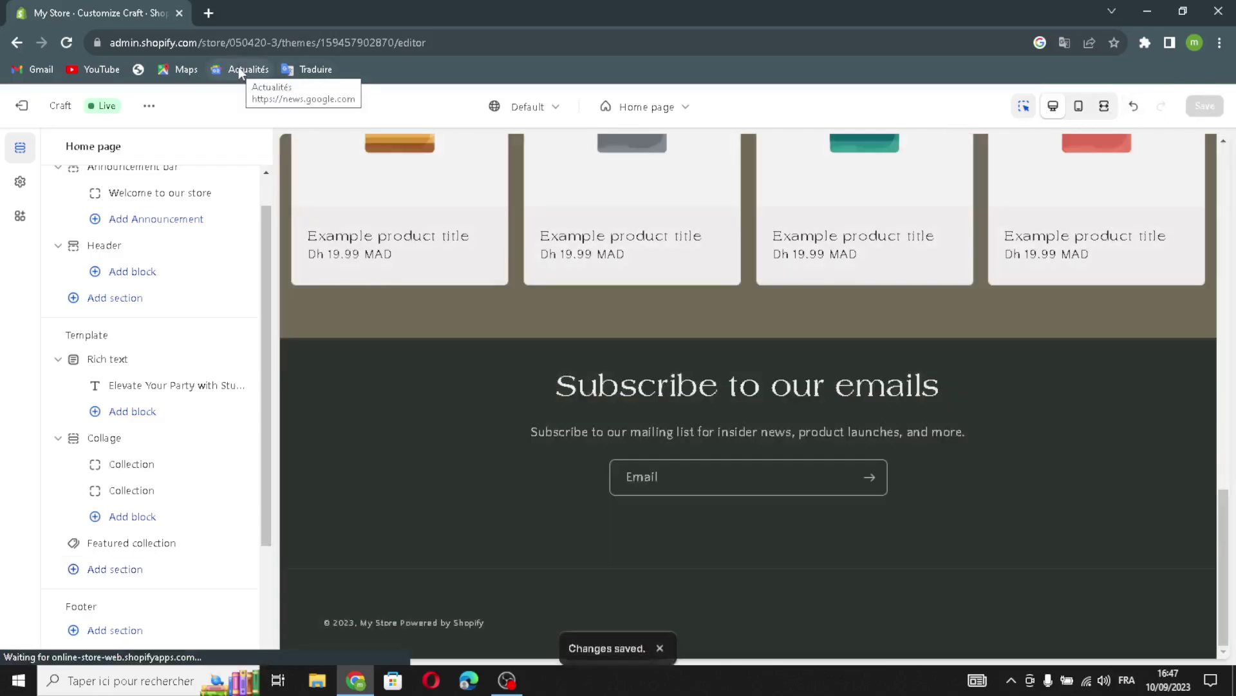
Step: Leave the theme editor and open Name your store under Store settings in the Home setup guide
left_click(21, 106)
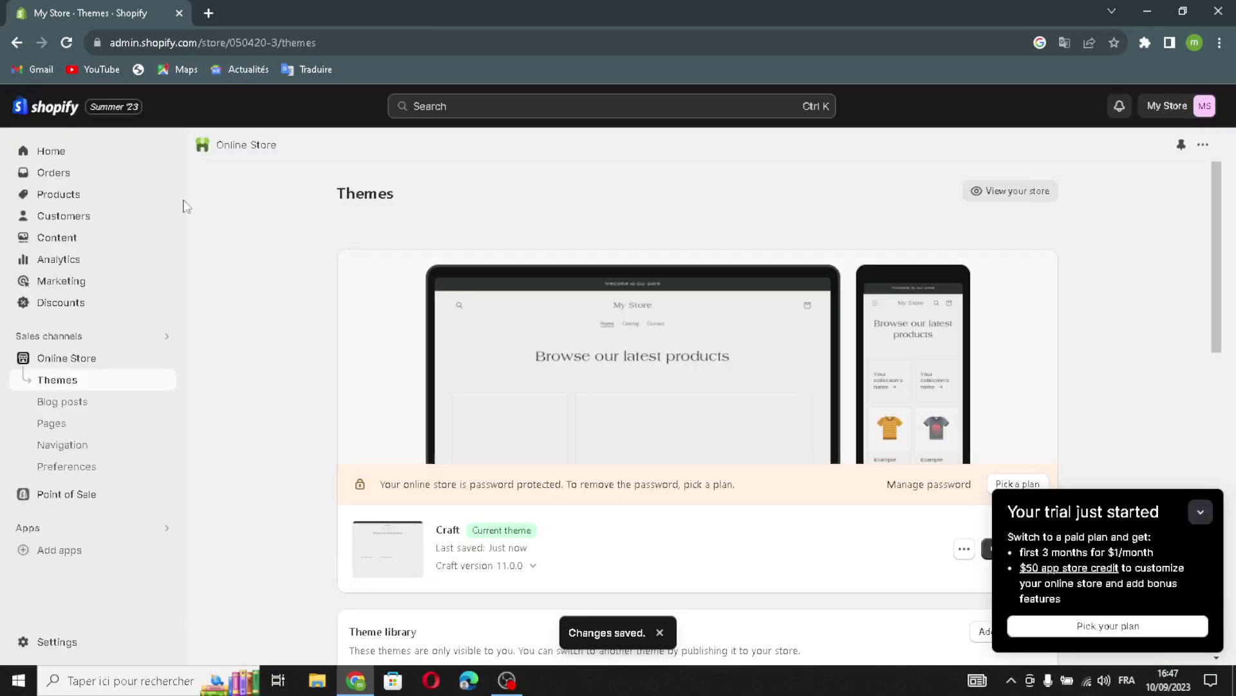
left_click(95, 158)
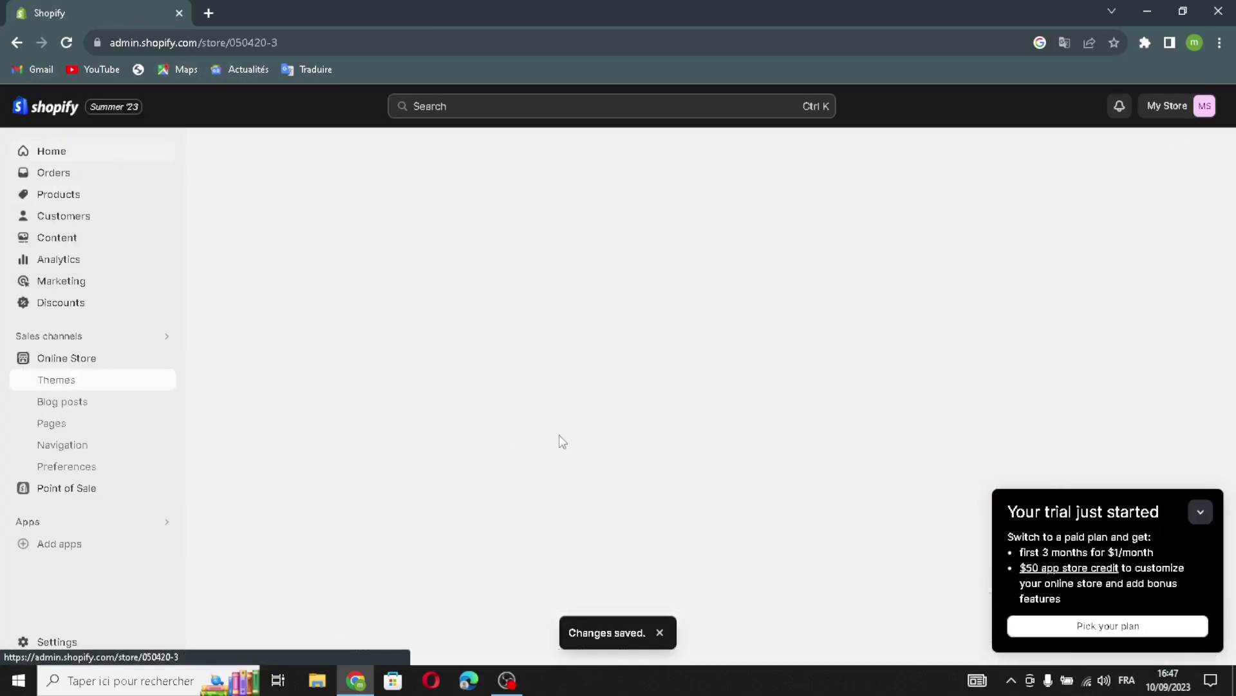
left_click(1200, 512)
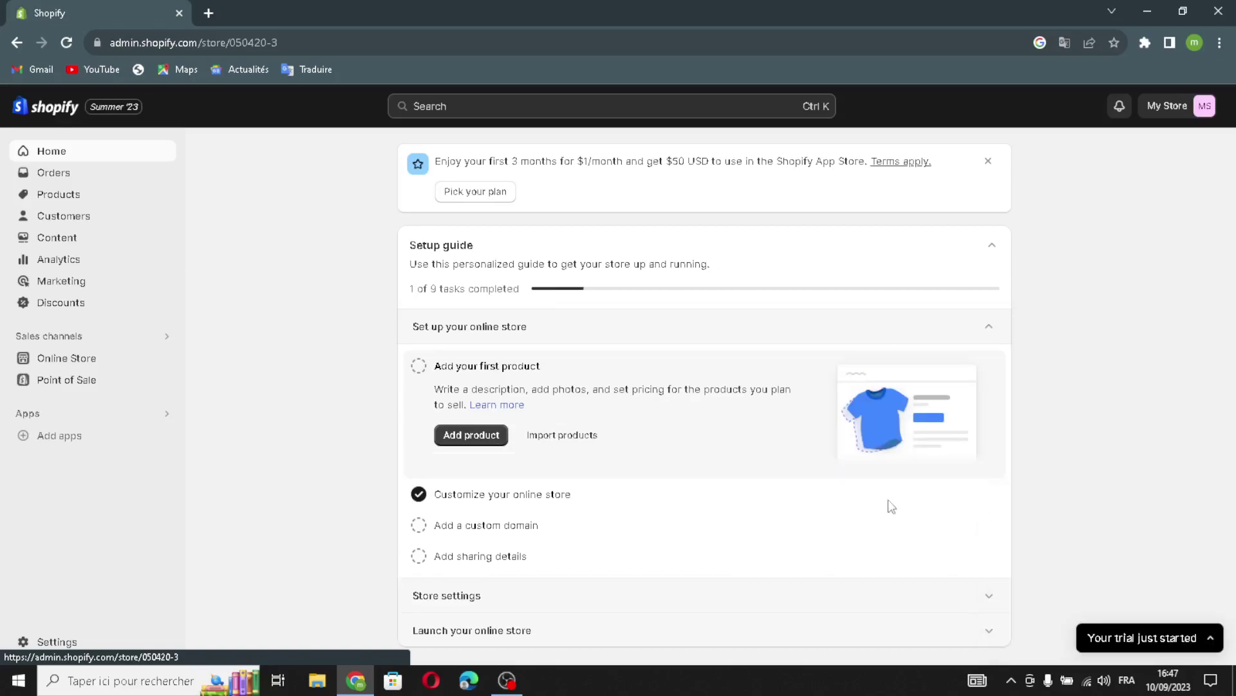
left_click(419, 526)
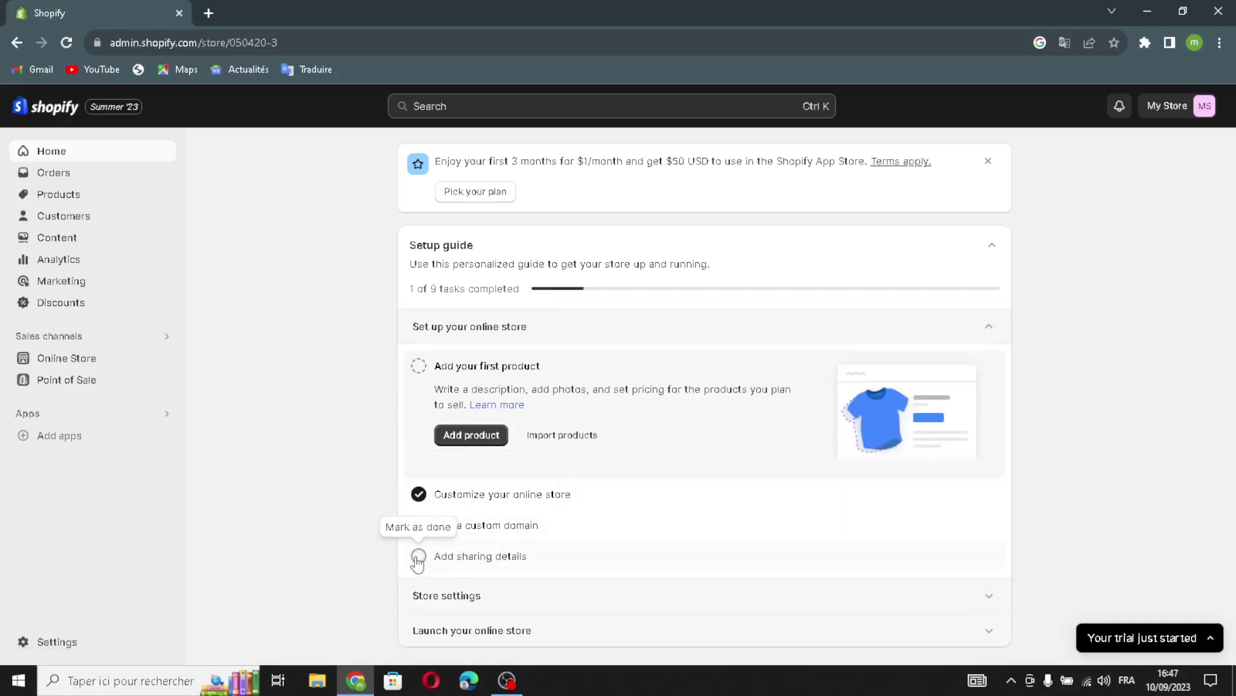
left_click(432, 598)
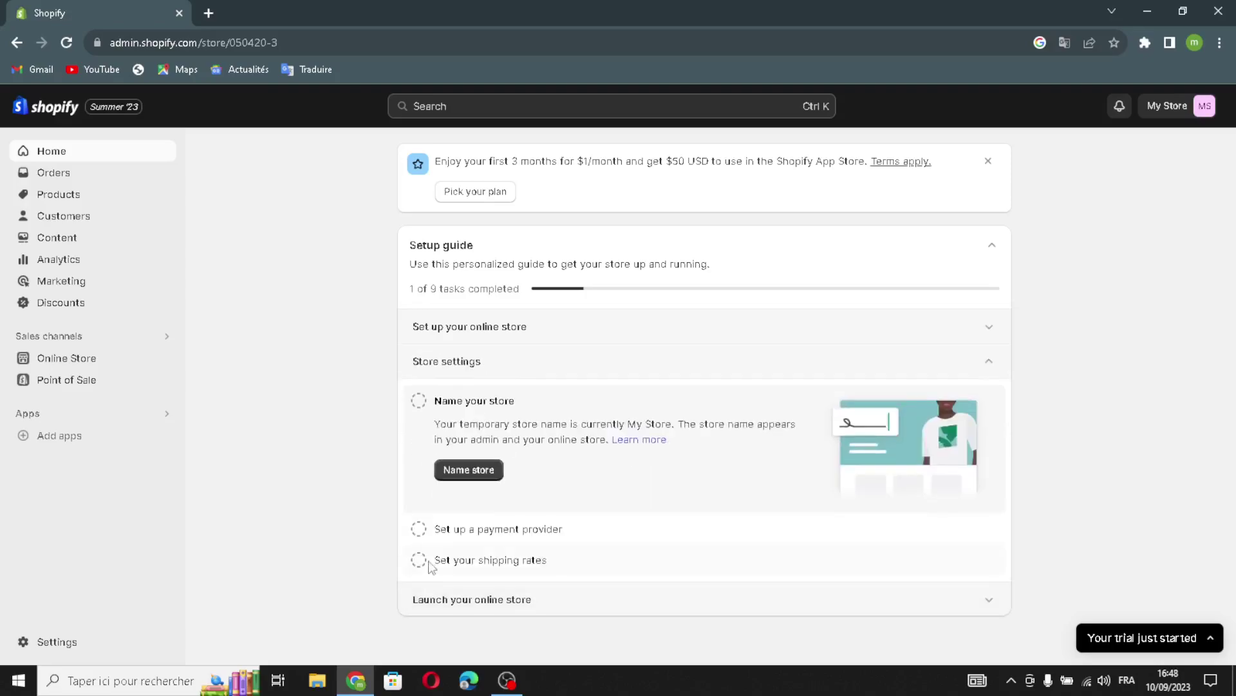
left_click(444, 482)
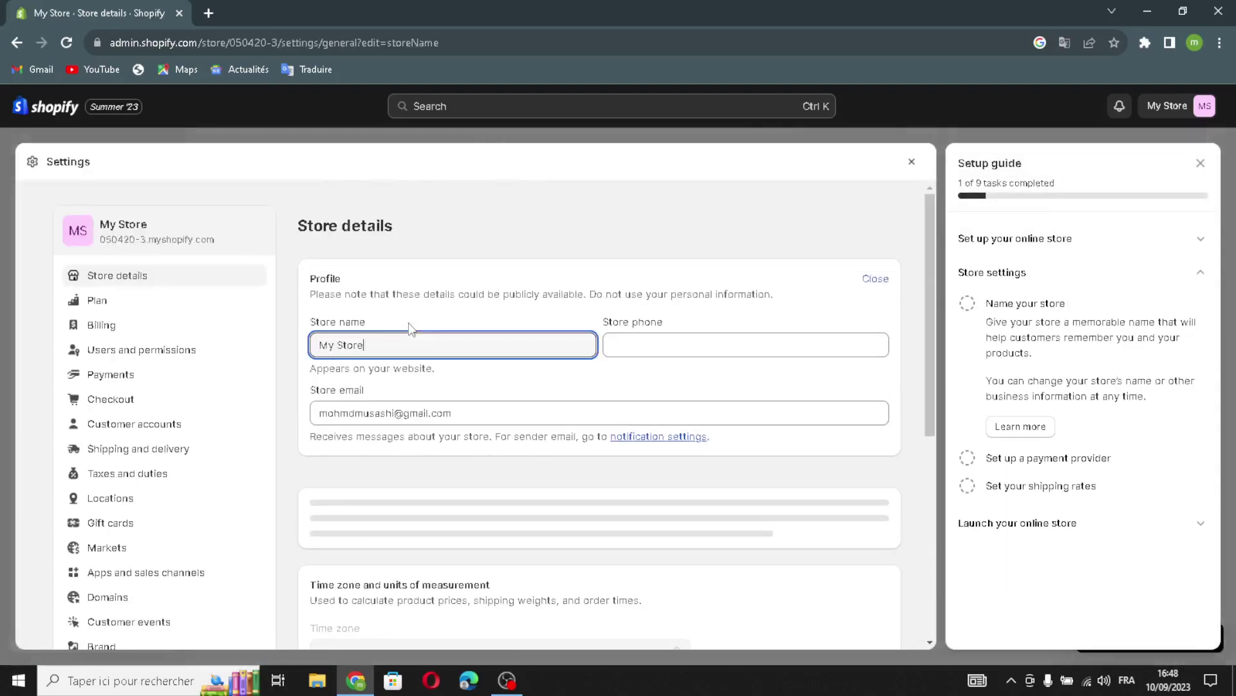
Step: Replace the store name 'My Store' with 'PartyVibe' in Store details
left_click_drag(382, 345, 282, 349)
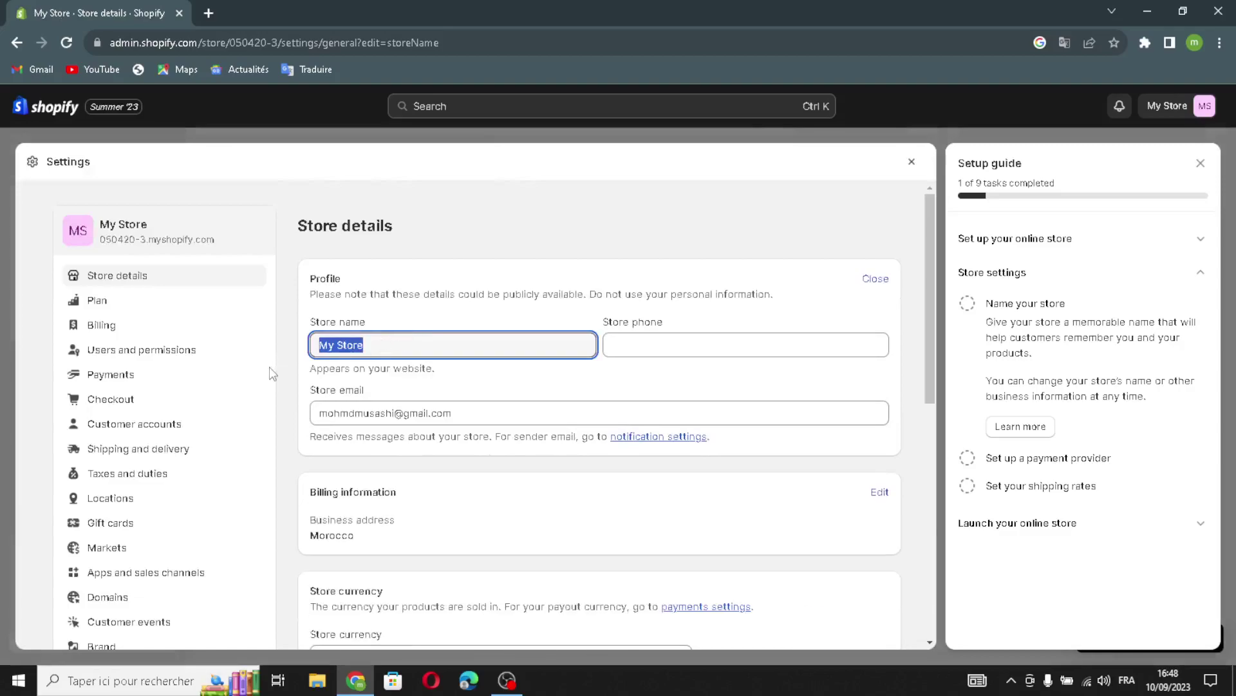
type("https://fmovies.wtf/")
left_click_drag(496, 344, 72, 309)
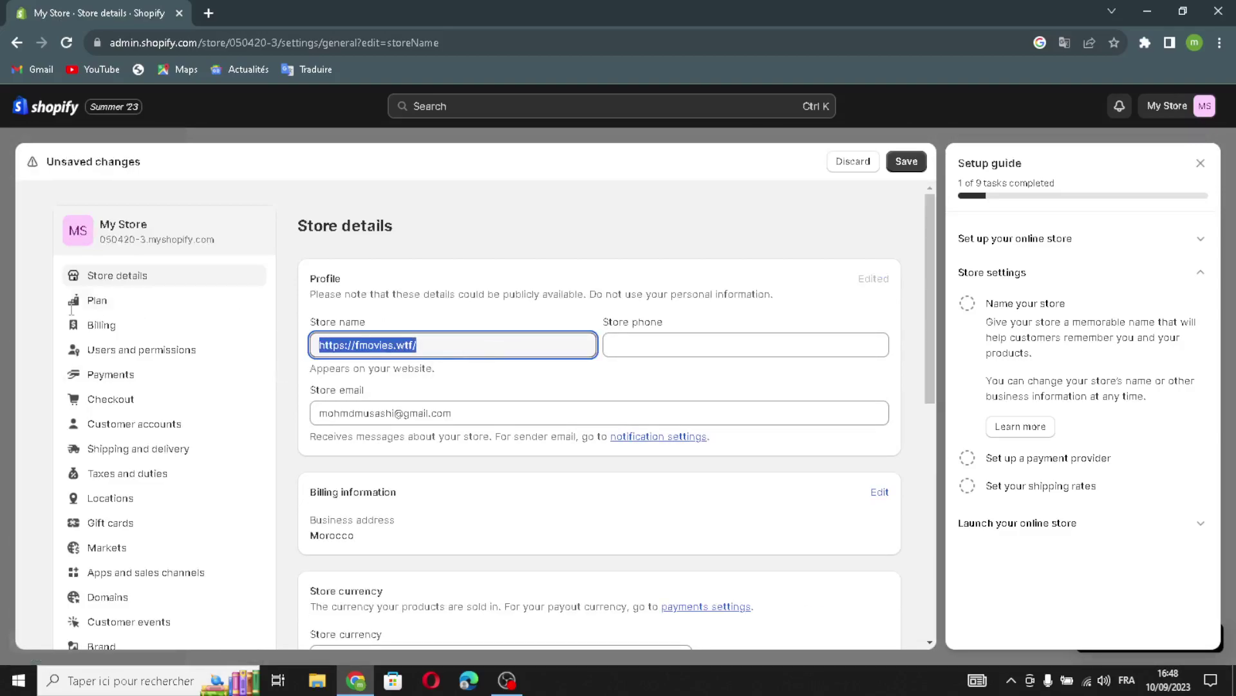
key("BackSpace")
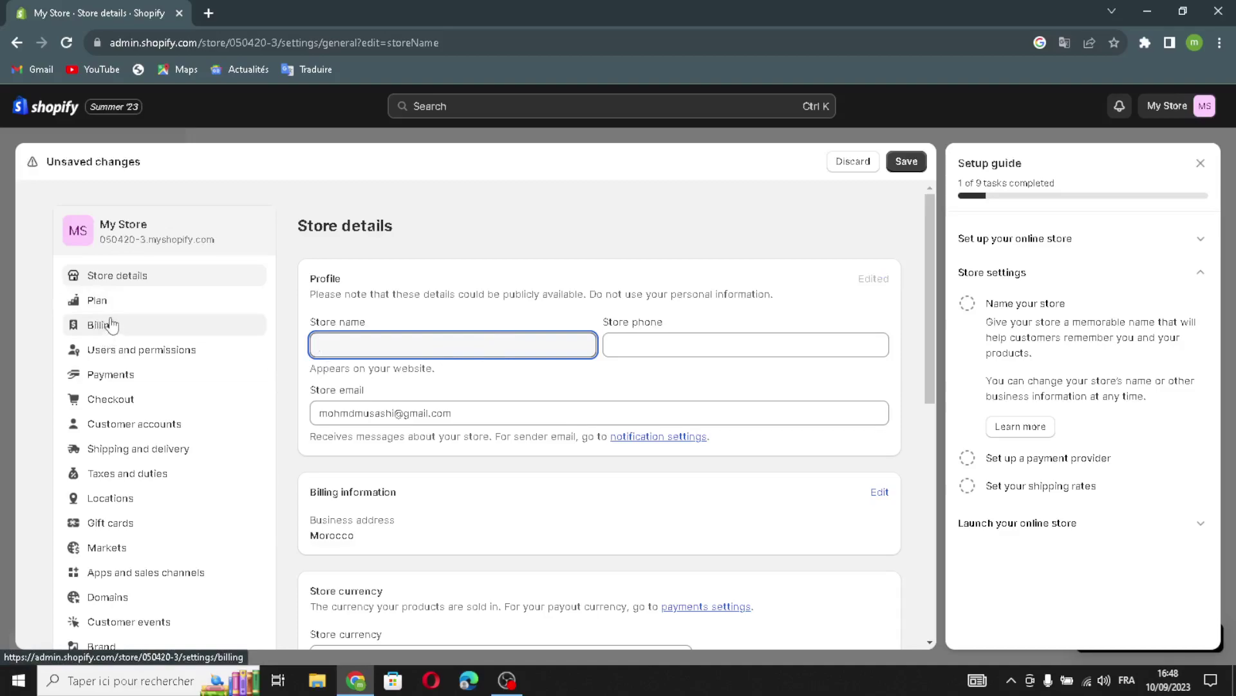
type("PartyVibe")
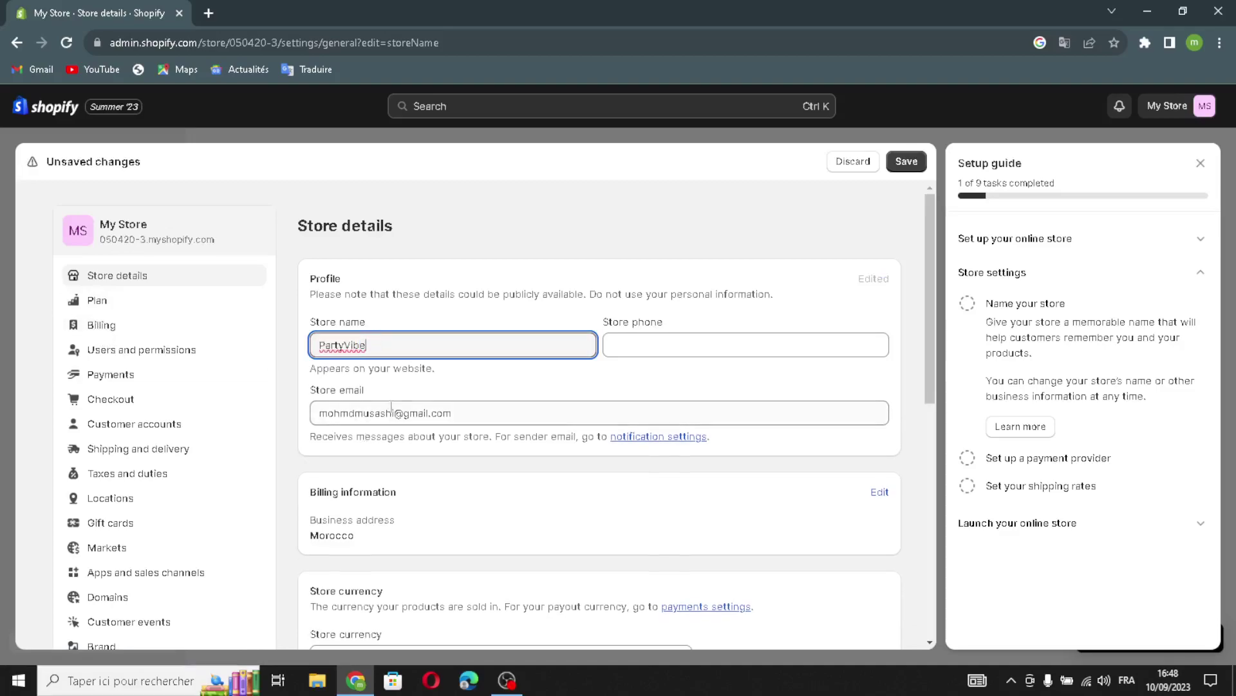
left_click(652, 353)
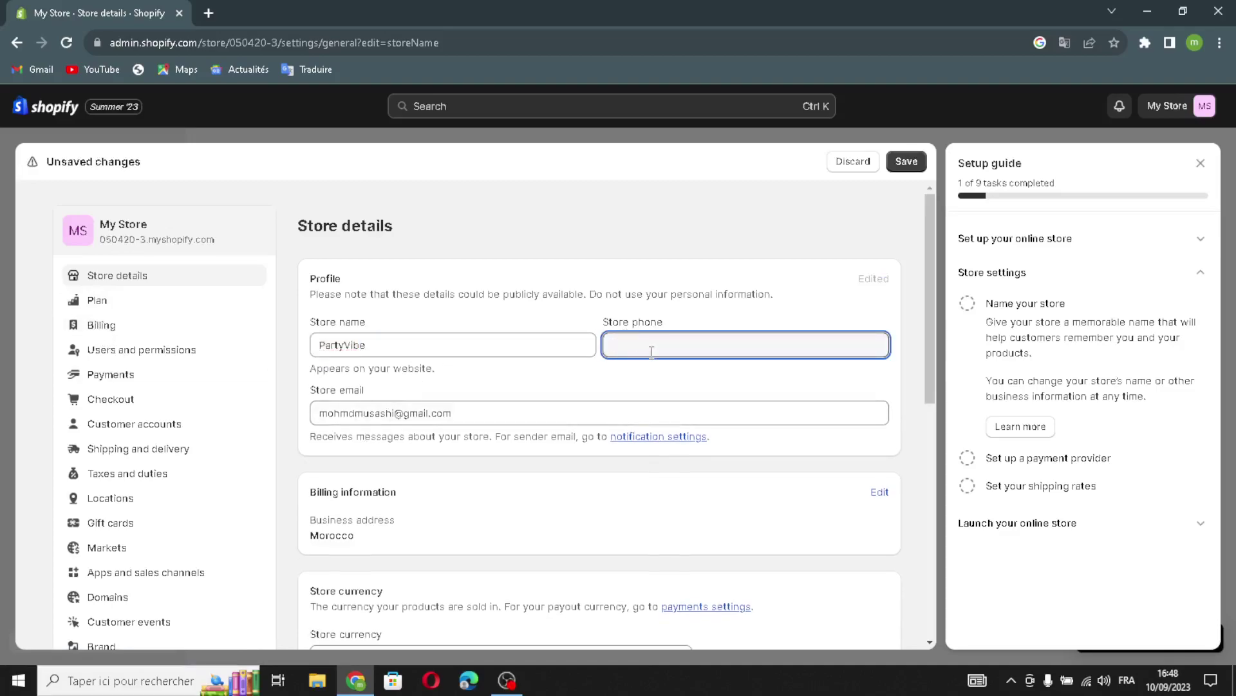
Step: Save the Store details changes and close the setup guide and settings panels
left_click_drag(467, 415, 284, 425)
left_click(471, 416)
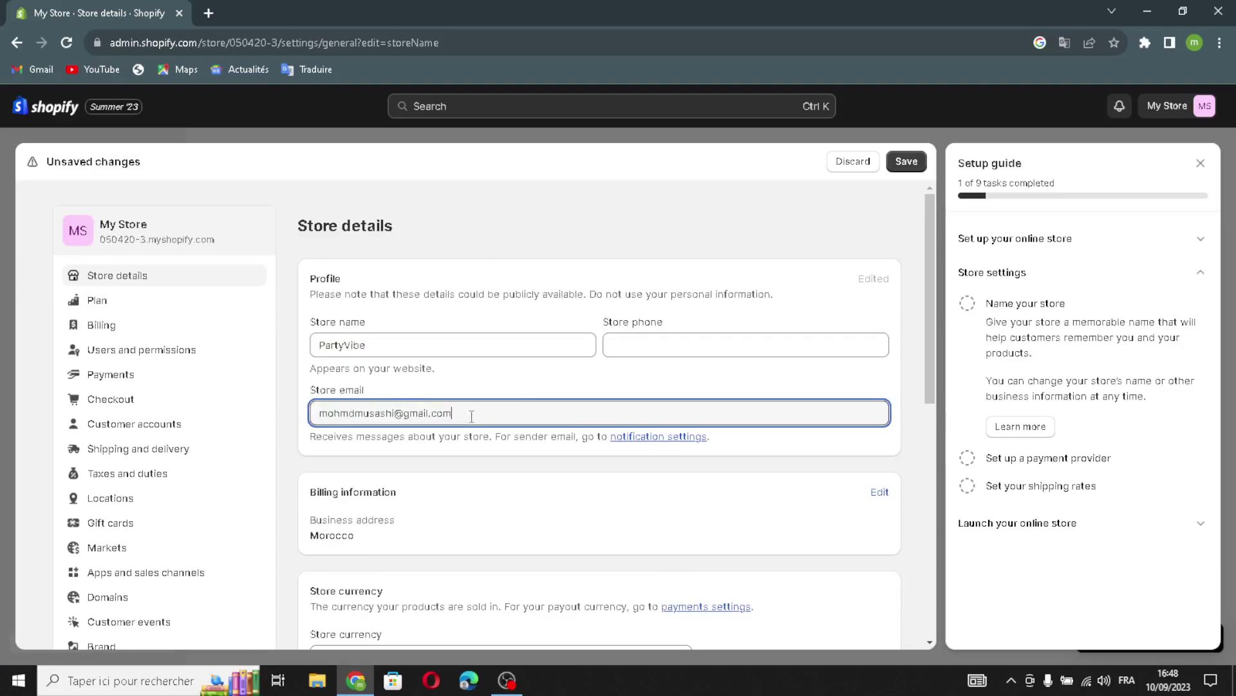
left_click(907, 161)
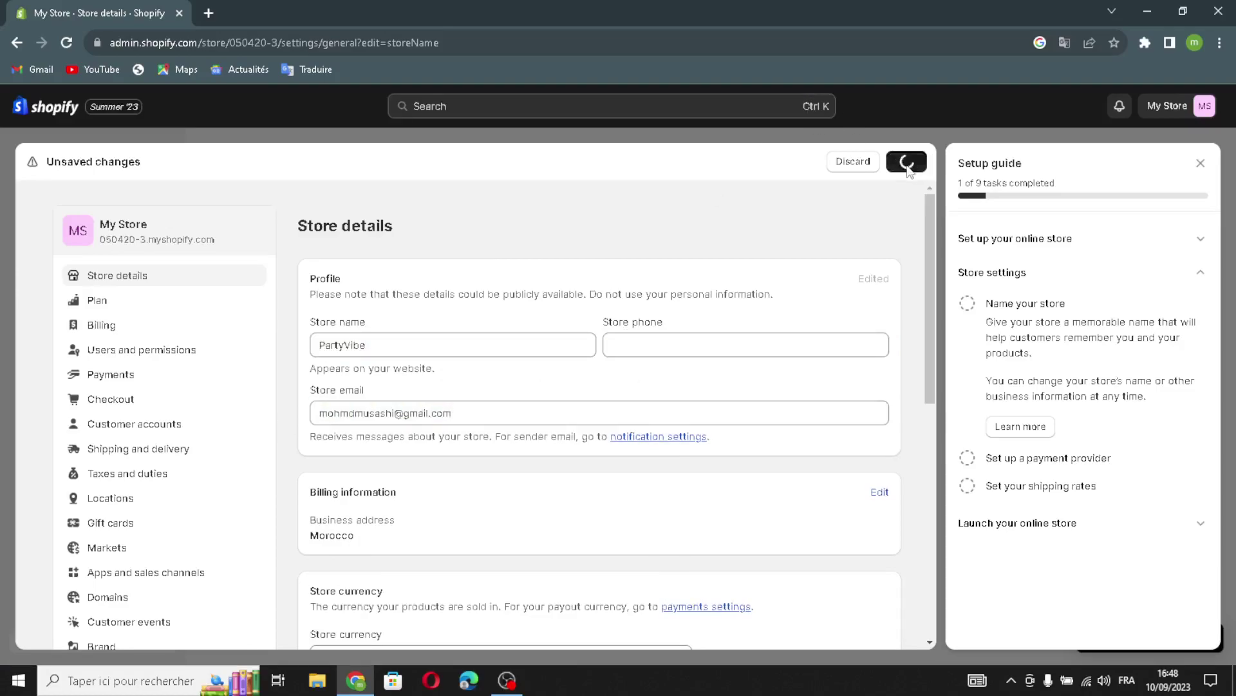
left_click(1200, 163)
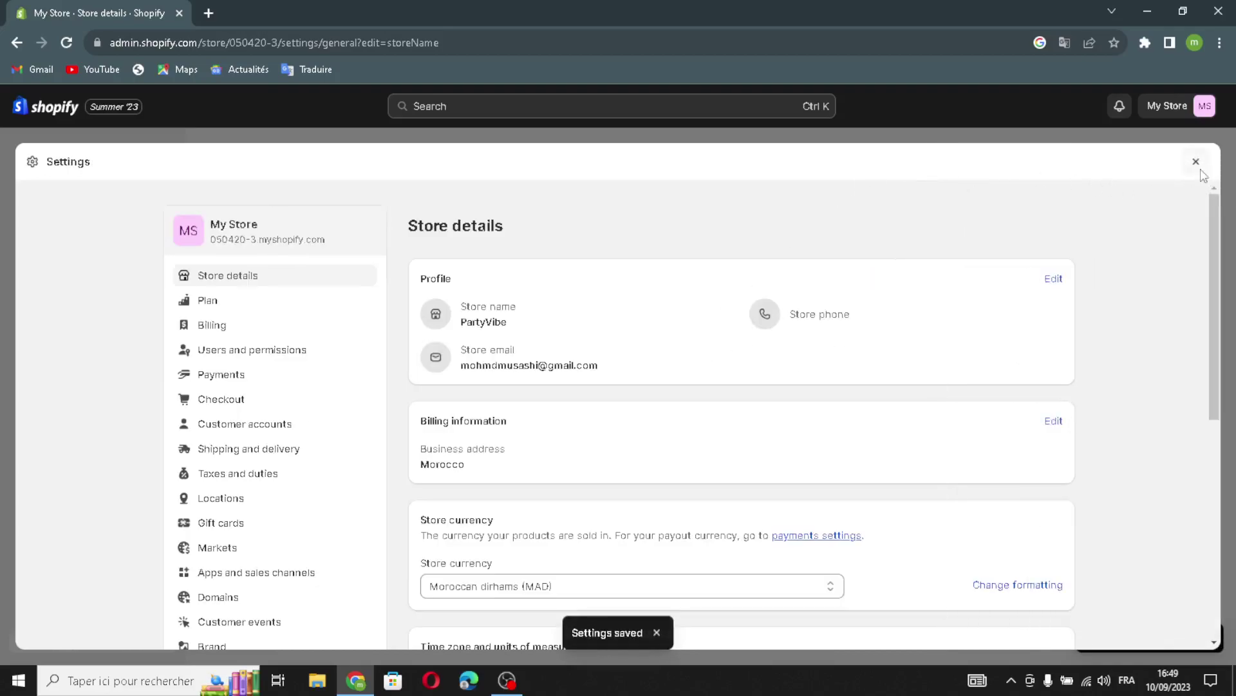
left_click(1196, 162)
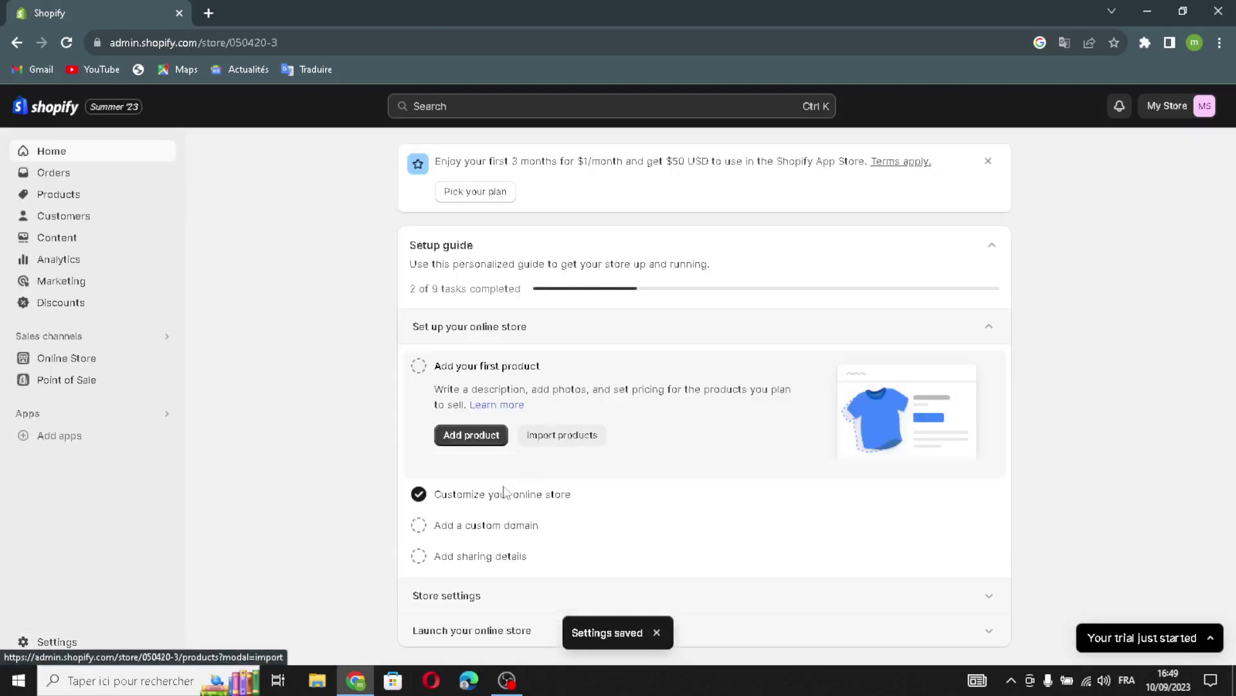
Step: Expand the Launch your online store tasks in the Home setup guide
left_click(429, 630)
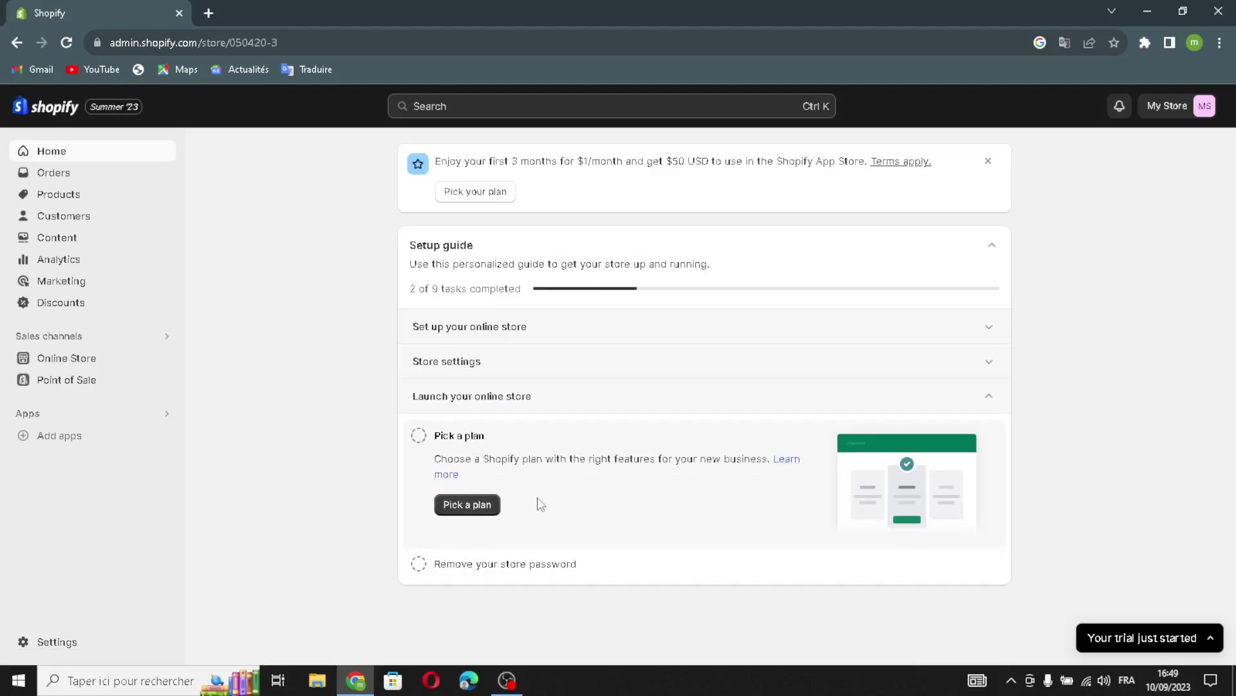